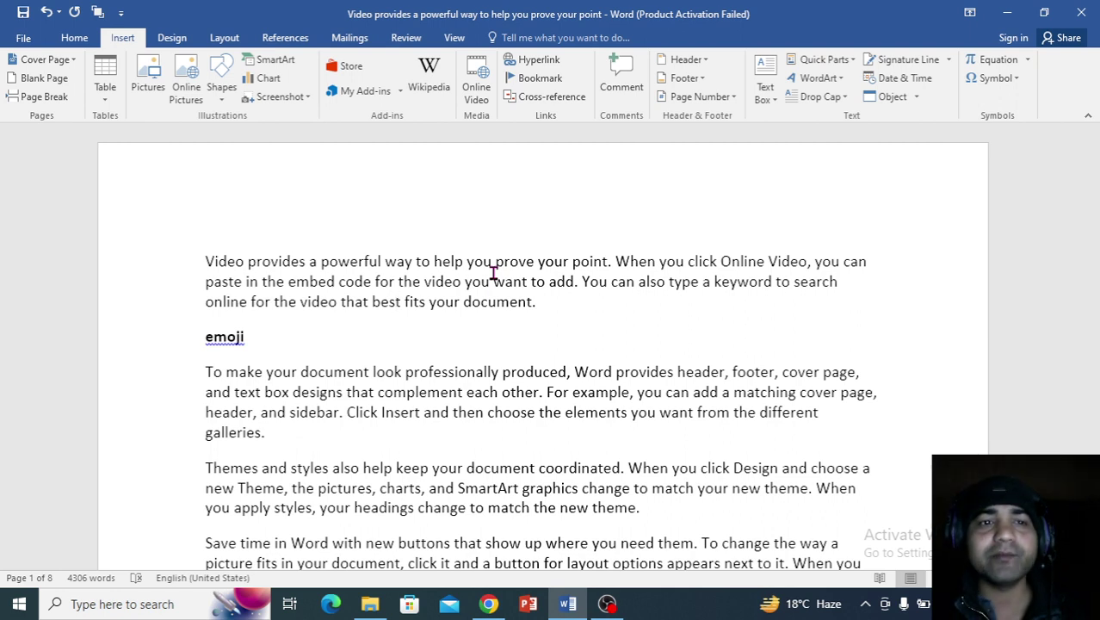
# Open the empty page header for editing from the top margin of the page
pyautogui.doubleClick(568, 183)
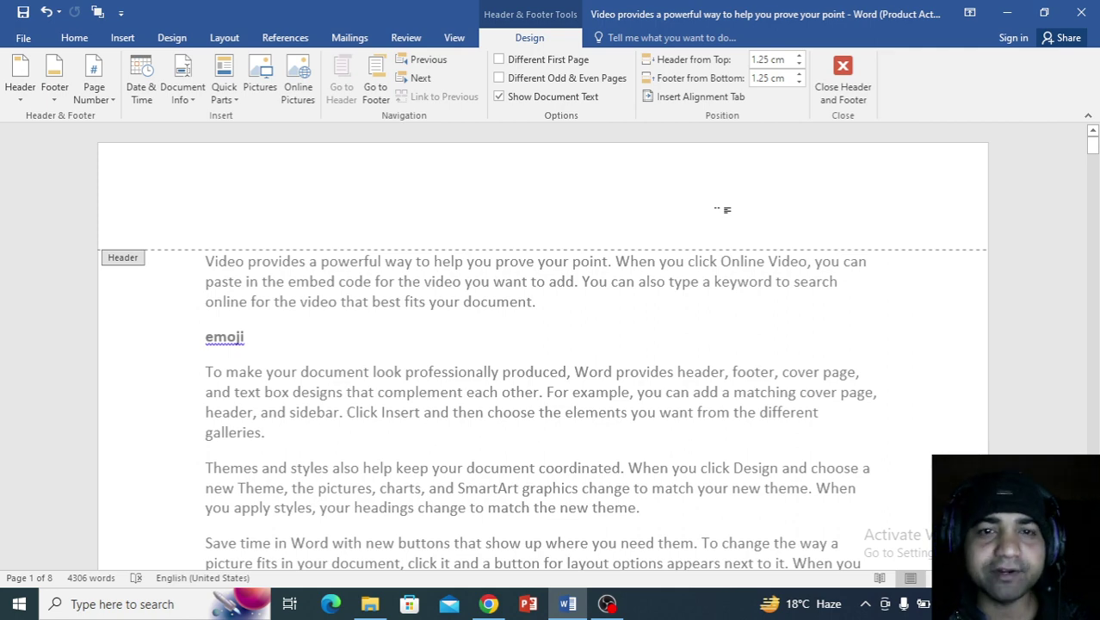
pyautogui.scroll(-5, 786, 276)
pyautogui.scroll(-5, 792, 327)
pyautogui.scroll(-5, 801, 368)
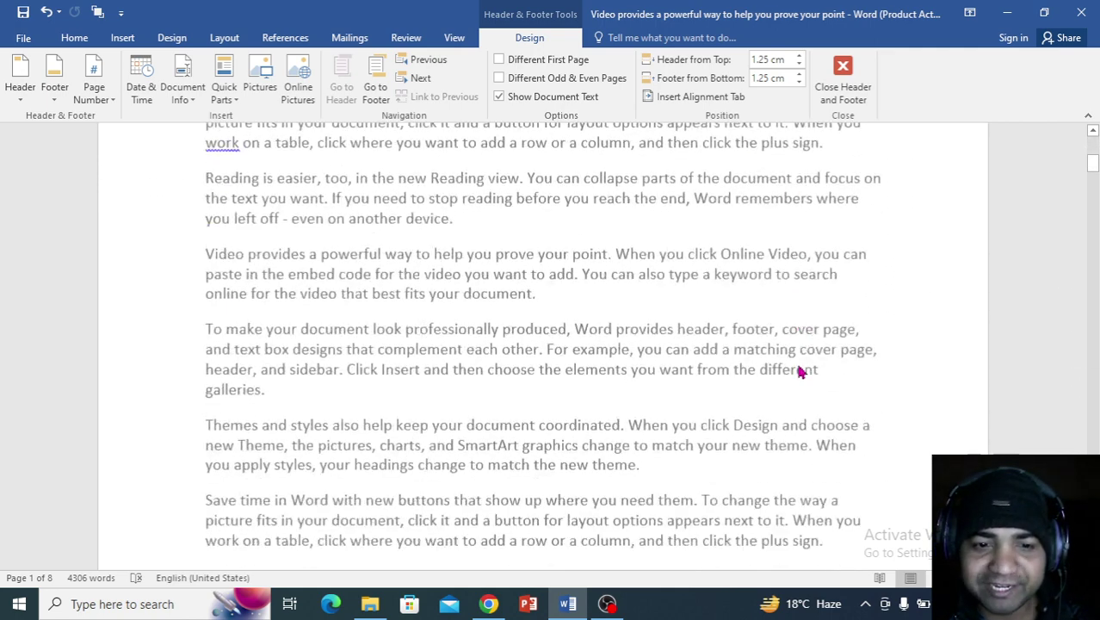
pyautogui.scroll(-5, 798, 372)
pyautogui.scroll(-4, 799, 372)
pyautogui.scroll(-2, 697, 400)
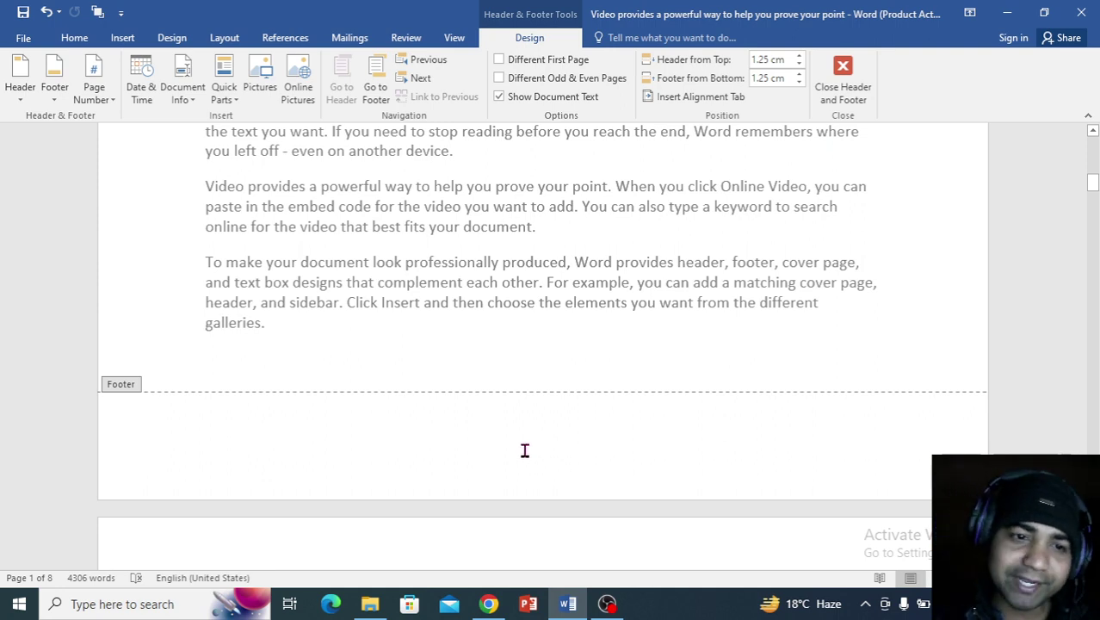
pyautogui.scroll(-3, 525, 450)
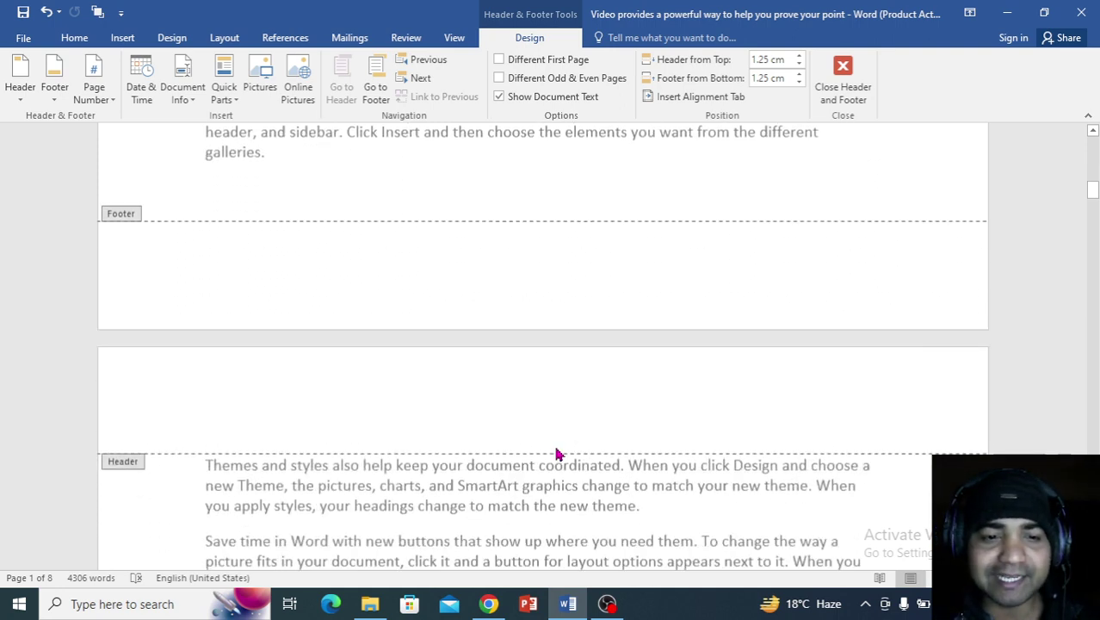
pyautogui.scroll(-6, 529, 387)
pyautogui.scroll(-6, 528, 387)
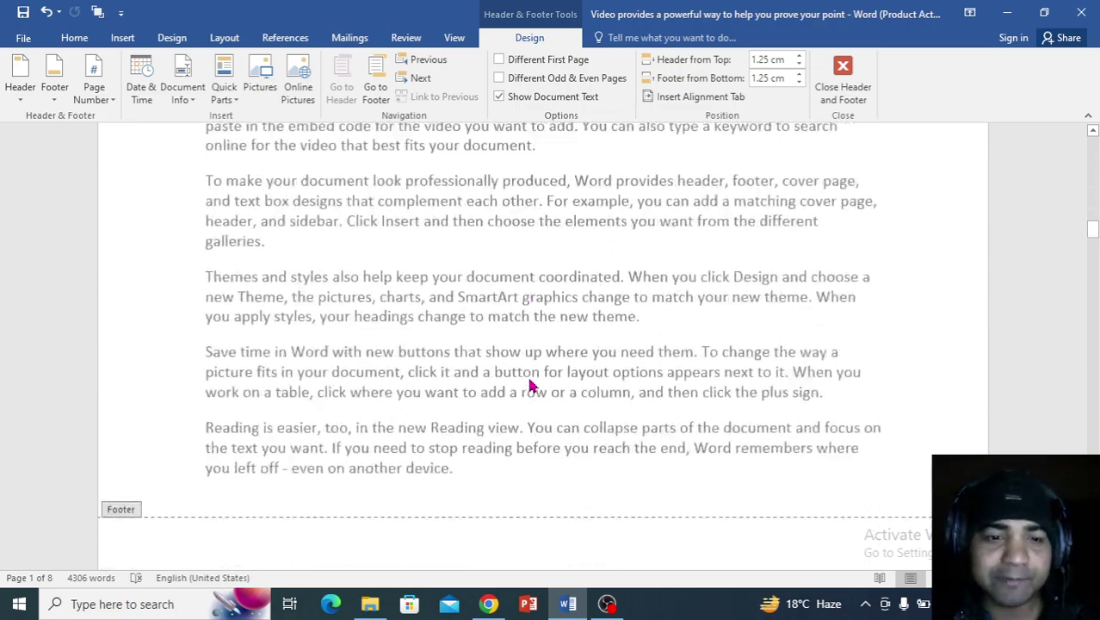
pyautogui.scroll(-6, 528, 389)
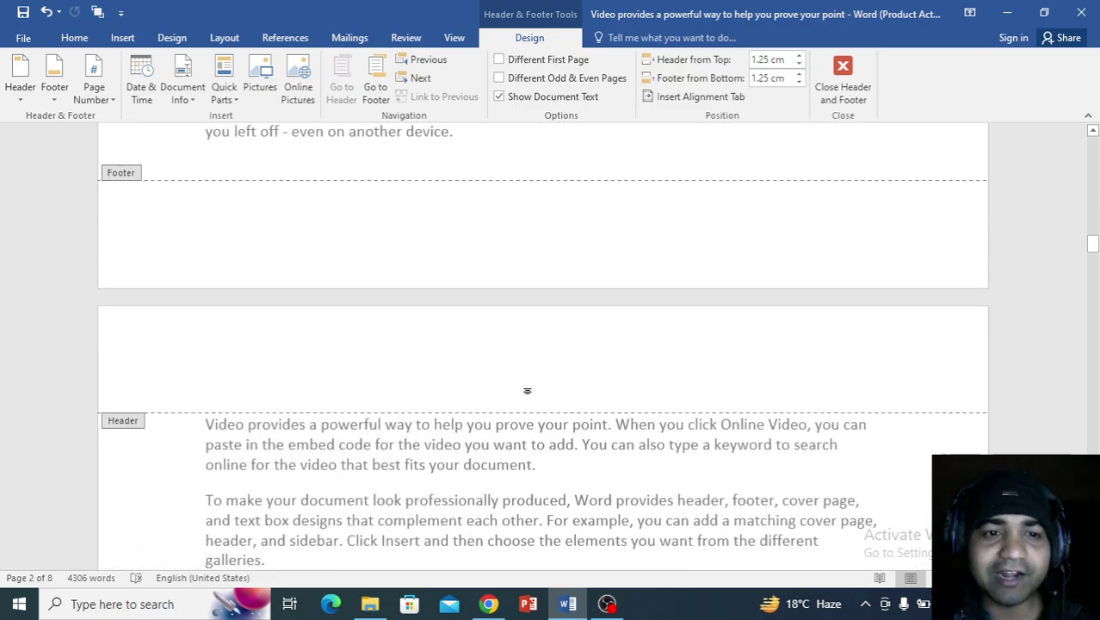
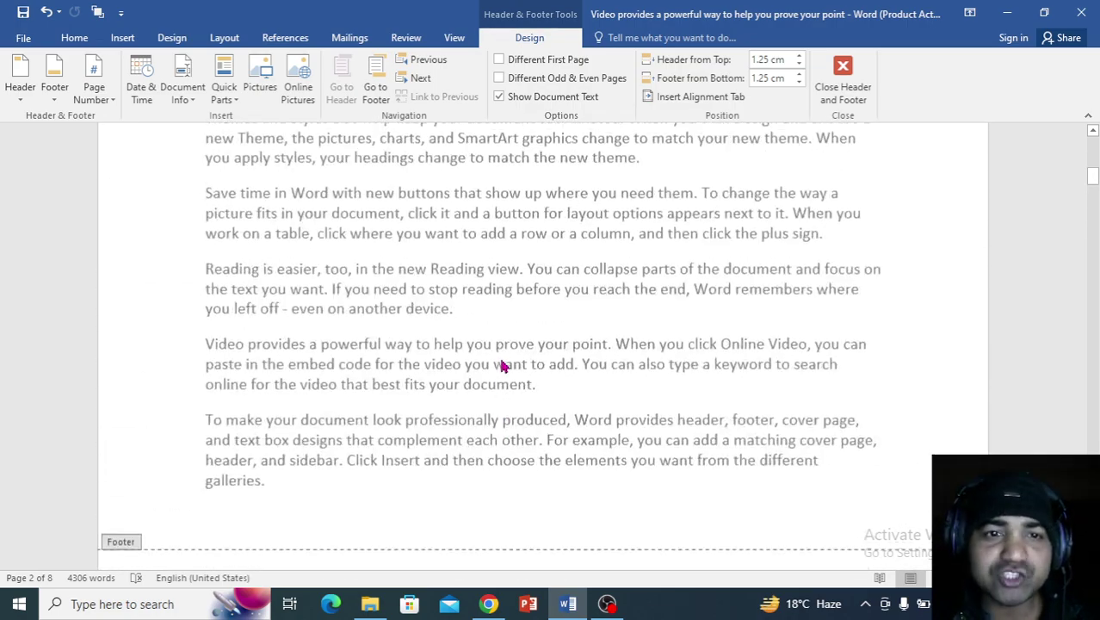
# Type 'yha se padho .com ebook' into the page header
pyautogui.scroll(4, 503, 365)
pyautogui.scroll(2, 512, 359)
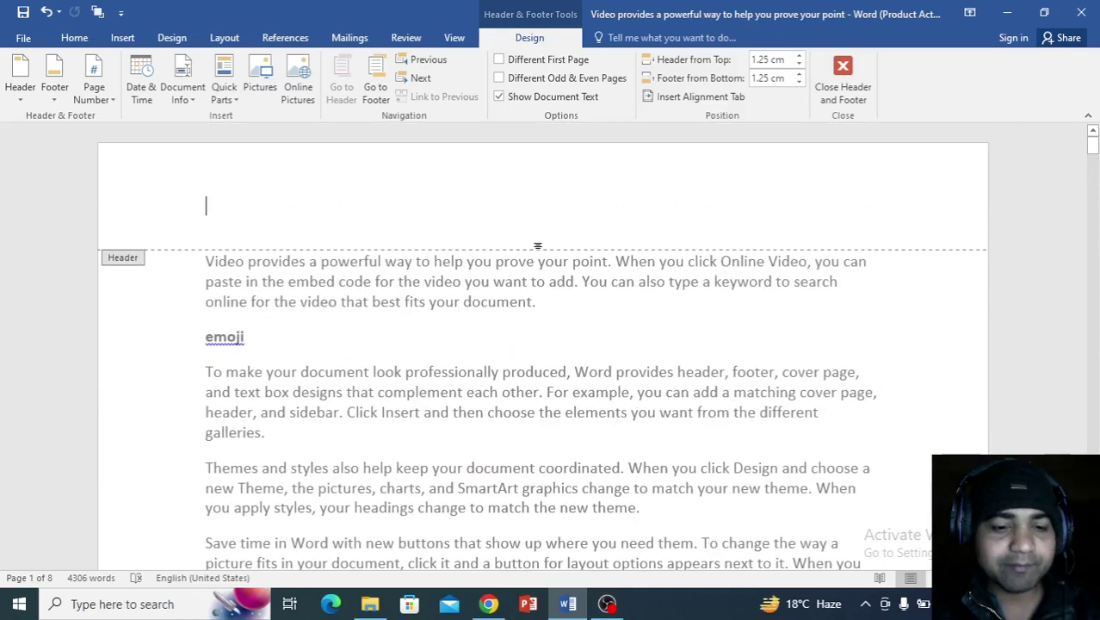
pyautogui.write('yha')
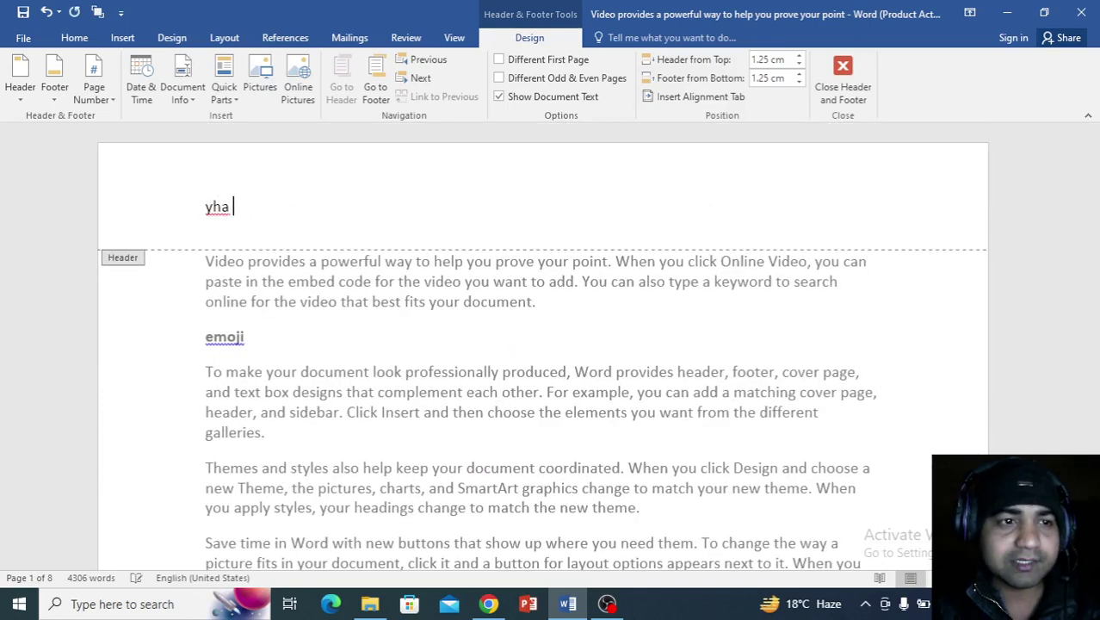
pyautogui.write(' se padho ')
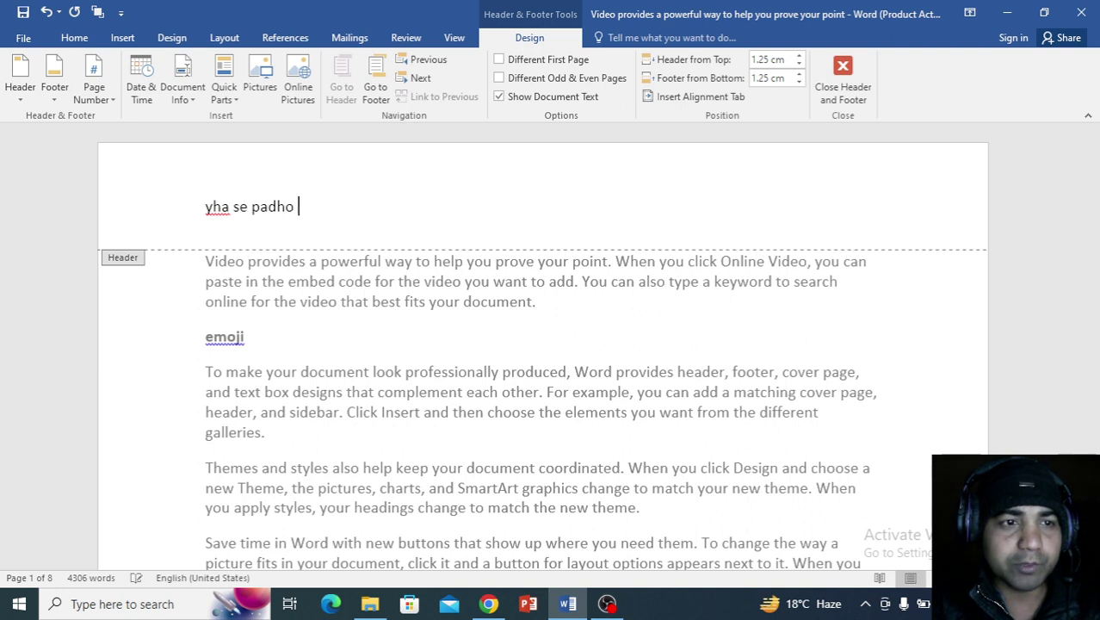
pyautogui.write('om ')
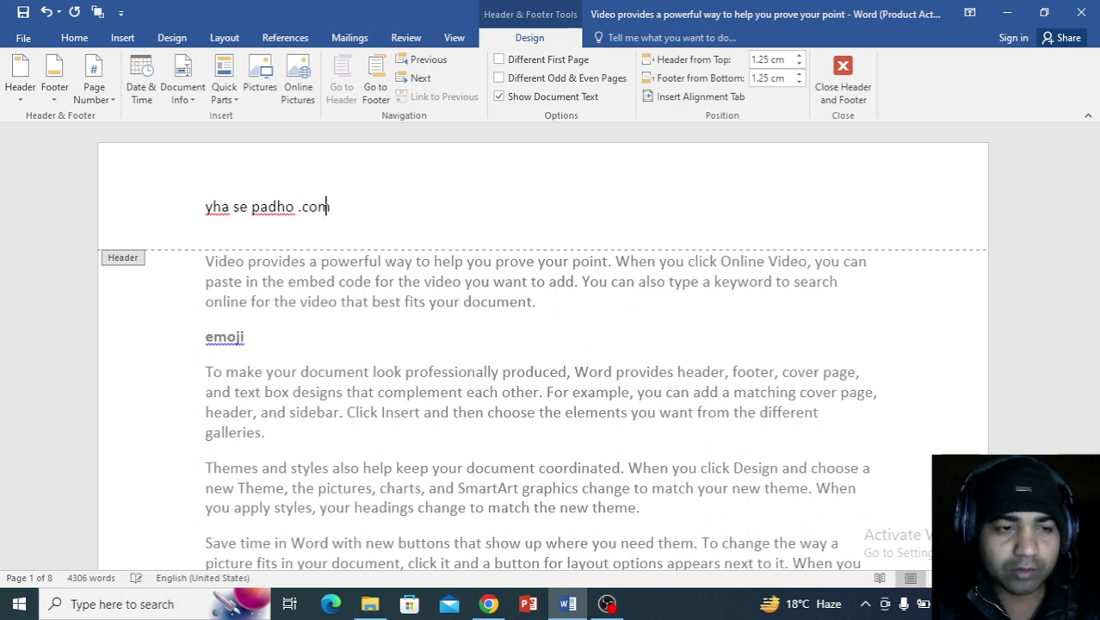
pyautogui.write('lo')
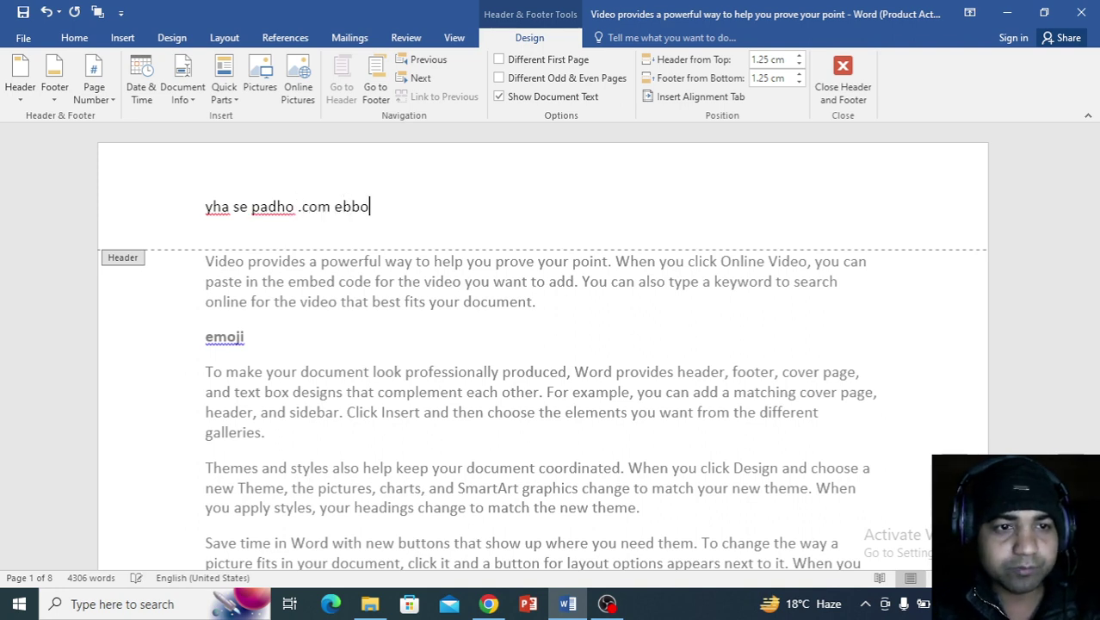
pyautogui.press('BackSpace')
pyautogui.press('BackSpace')
pyautogui.write('eb')
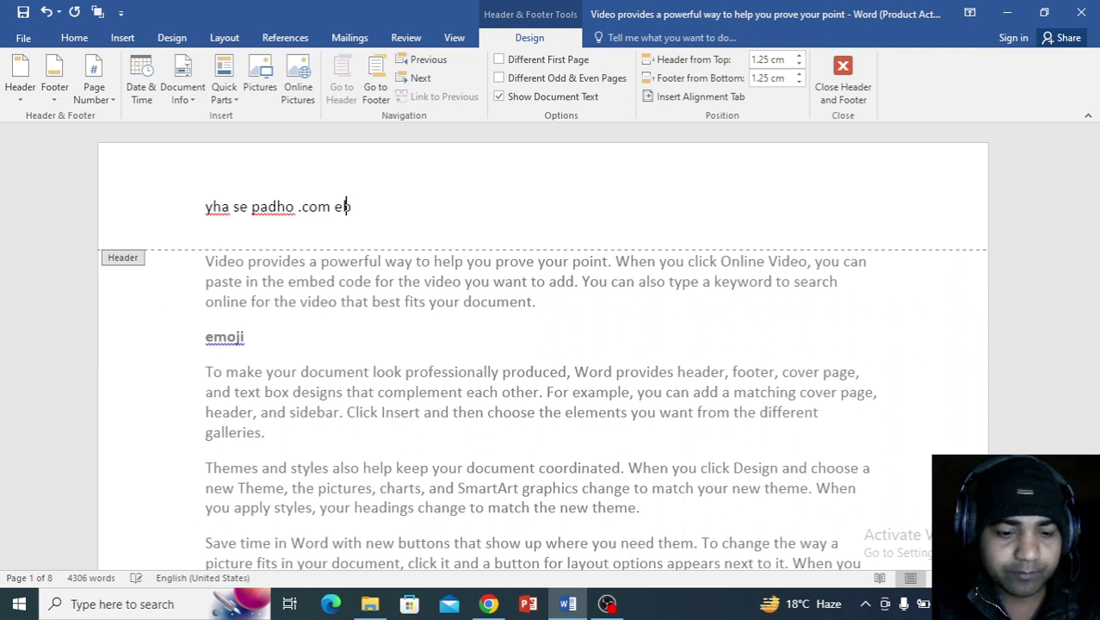
pyautogui.write('ook')
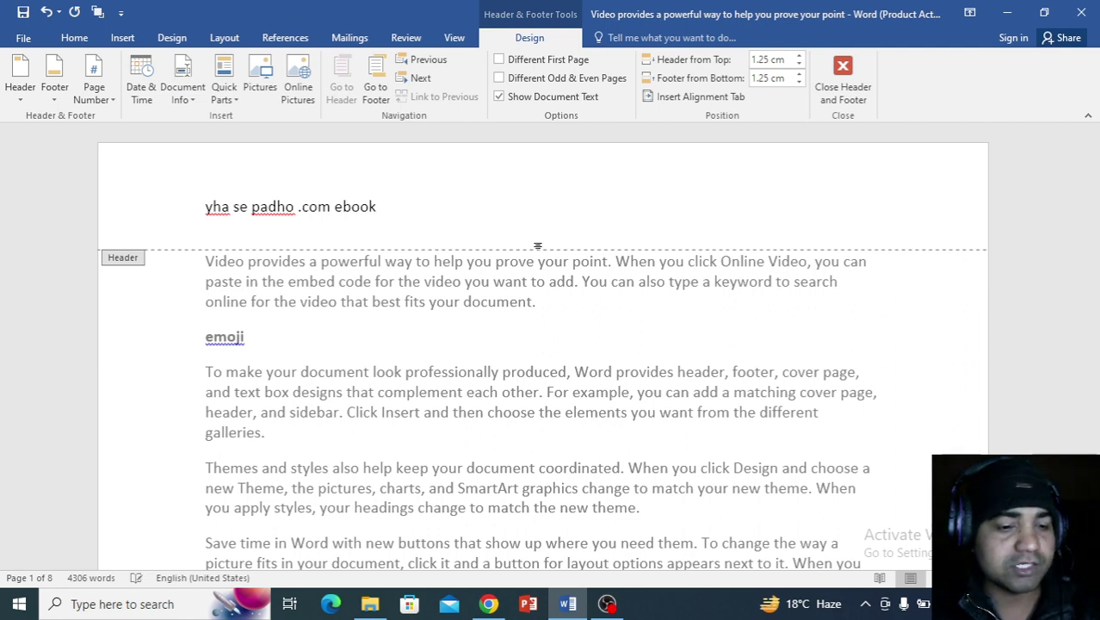
# Centre the header text, make it bold and enlarge its font size
pyautogui.hotkey('ctrl', 'e')
pyautogui.hotkey('ctrl', 'a')
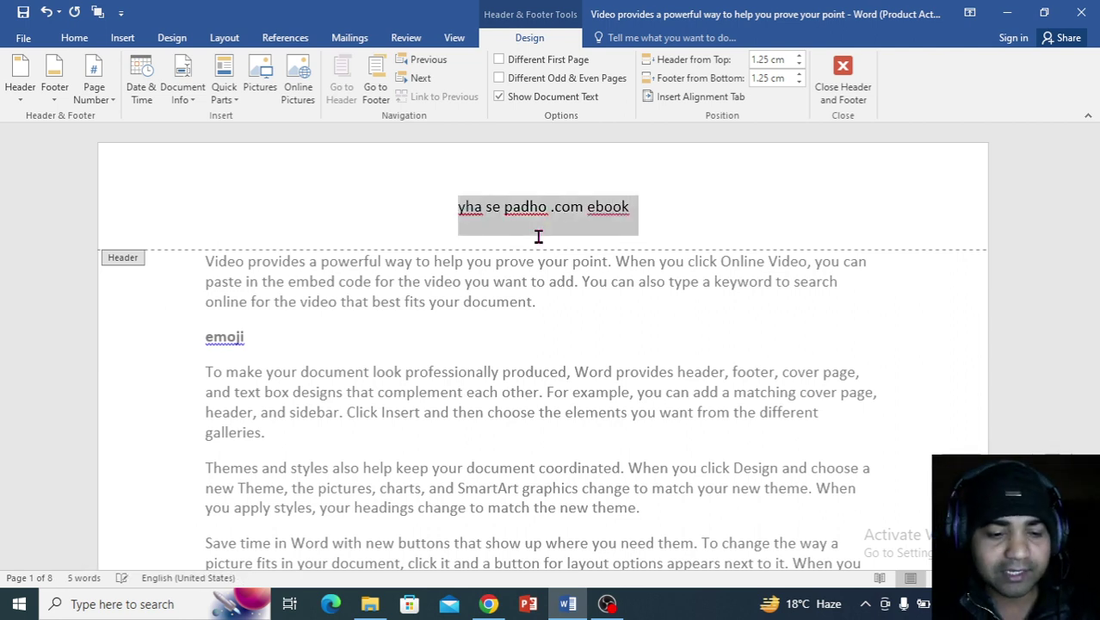
pyautogui.hotkey('ctrl', 'b')
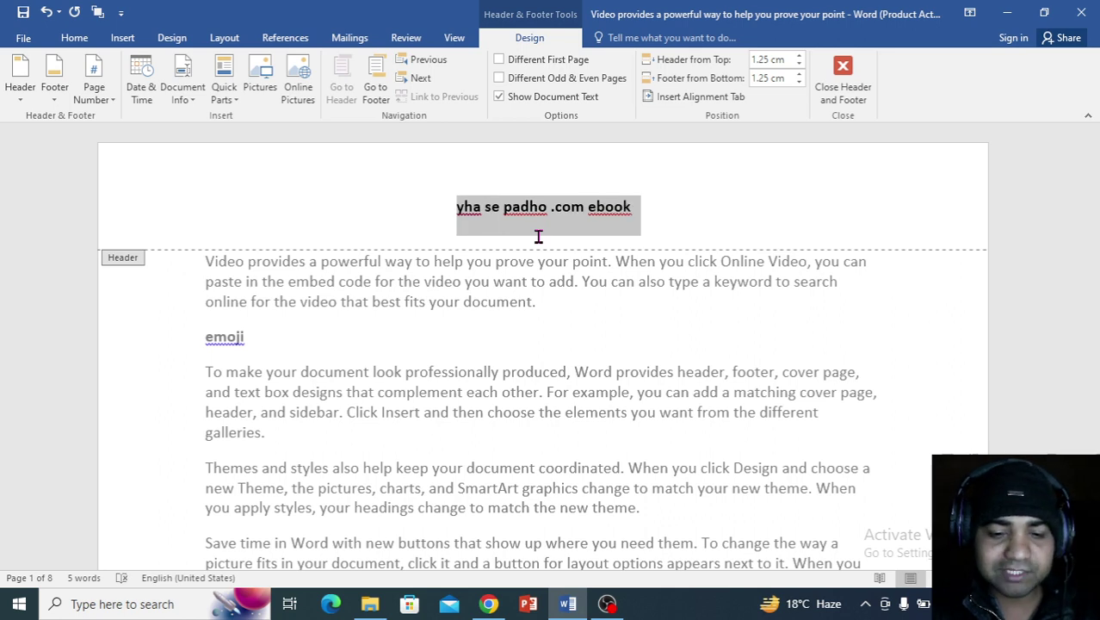
pyautogui.hotkey('ctrl', 'shift', '.')
pyautogui.hotkey('ctrl', 'shift', '.')
pyautogui.hotkey('ctrl', 'shift', '.')
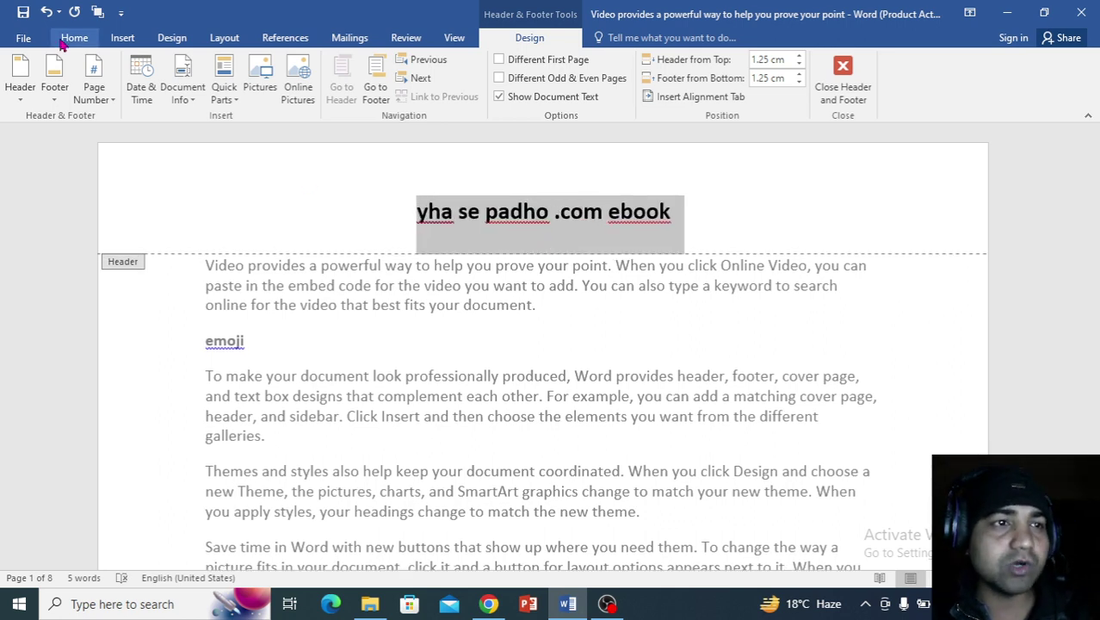
# Colour the header text red
pyautogui.click(62, 43)
pyautogui.click(316, 91)
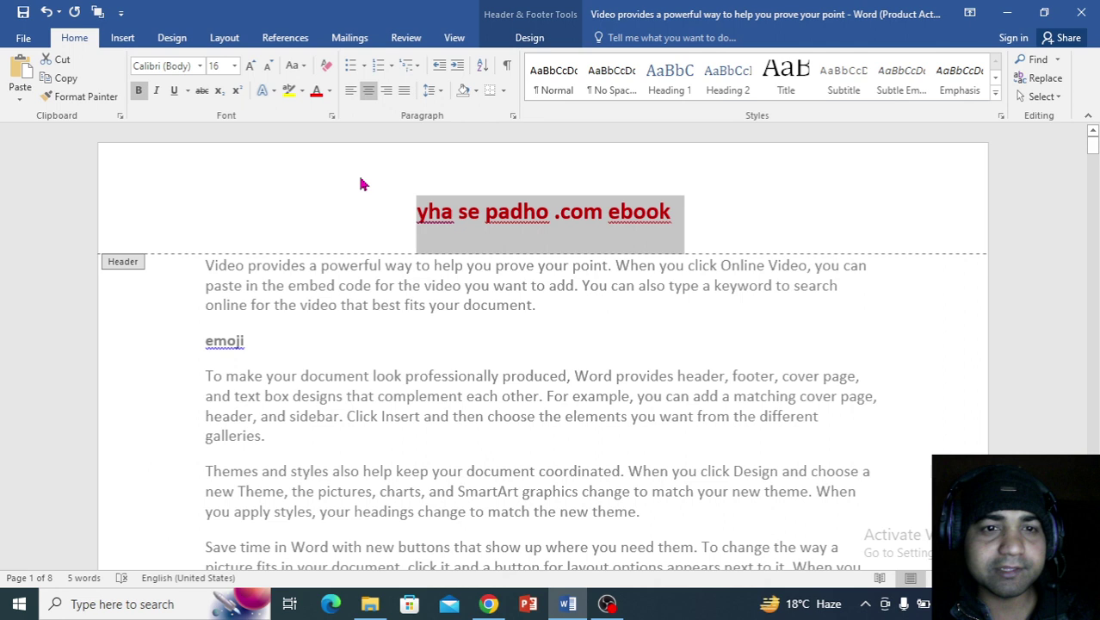
pyautogui.click(704, 220)
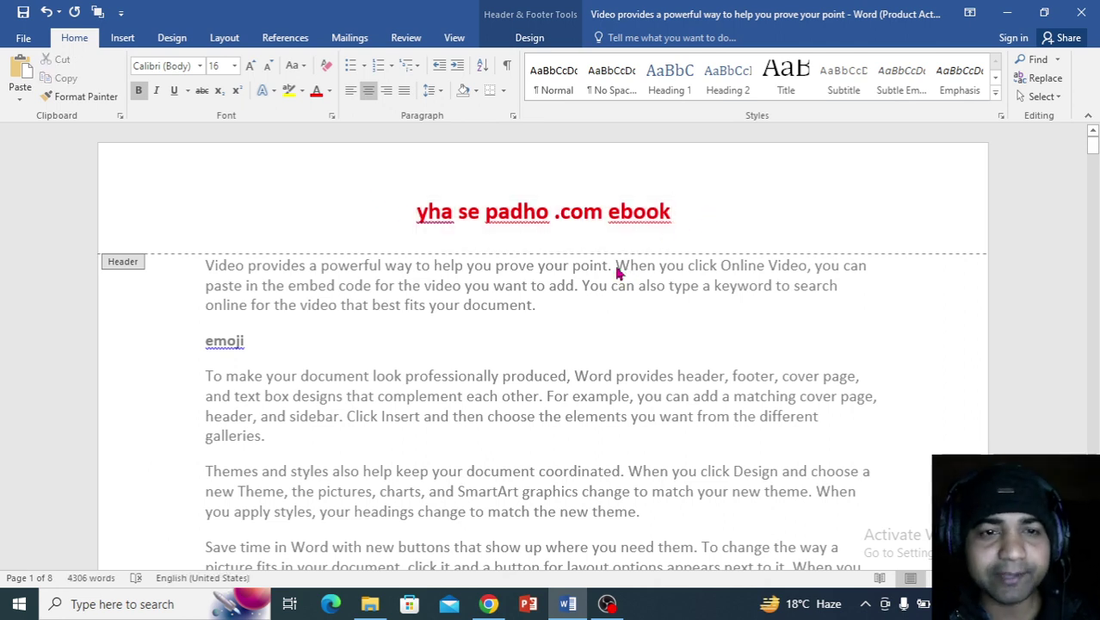
# Remove the space before '.com' and close header editing
pyautogui.click(555, 213)
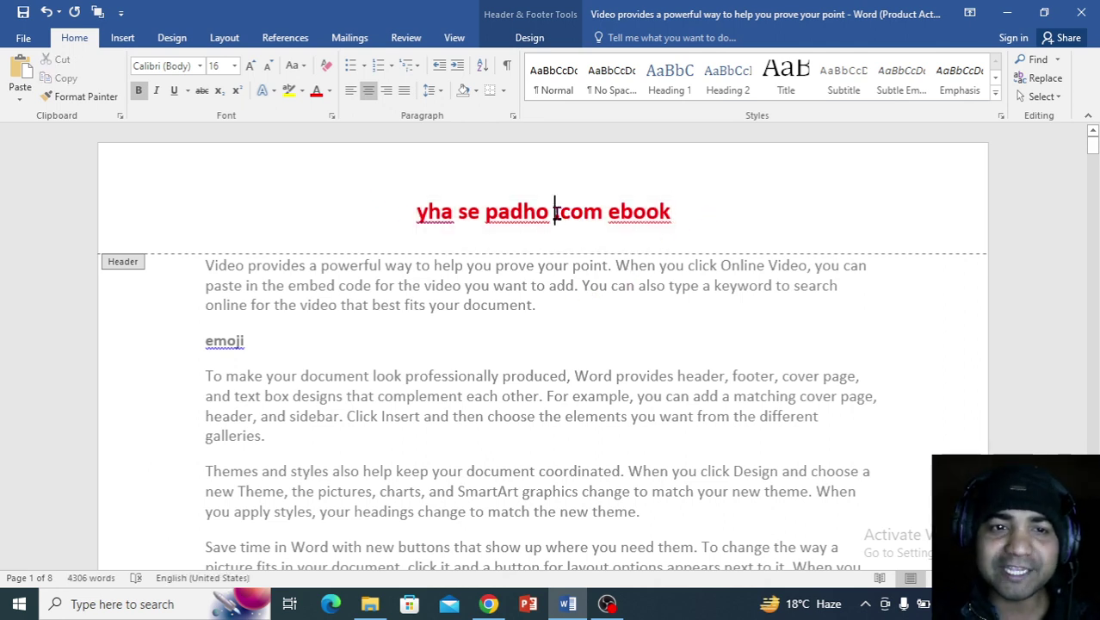
pyautogui.press('BackSpace')
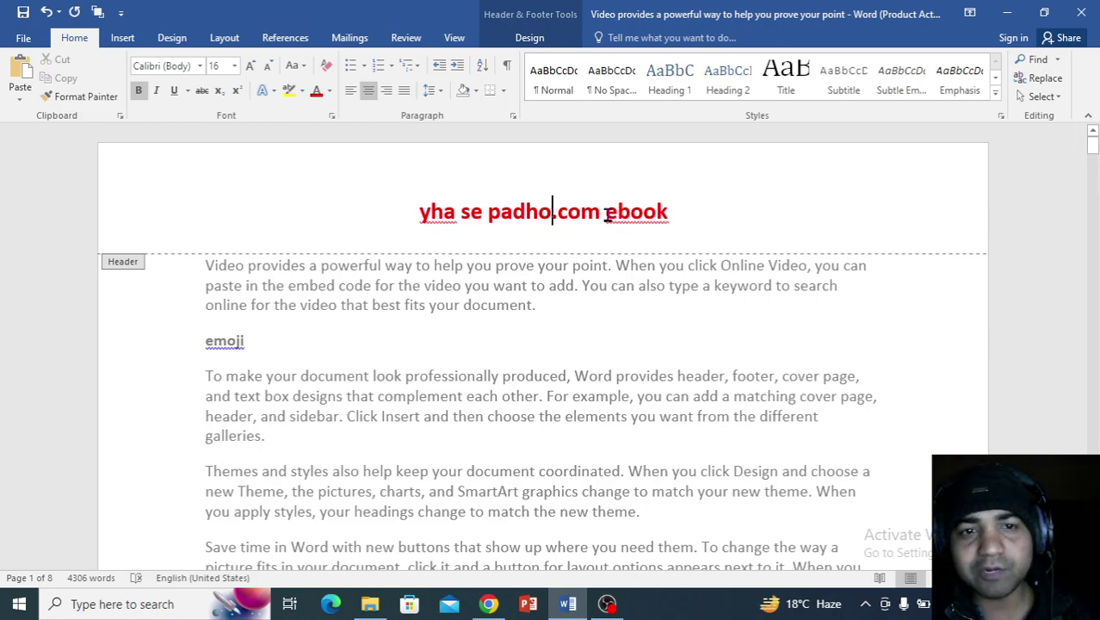
pyautogui.doubleClick(656, 280)
pyautogui.scroll(-5, 654, 281)
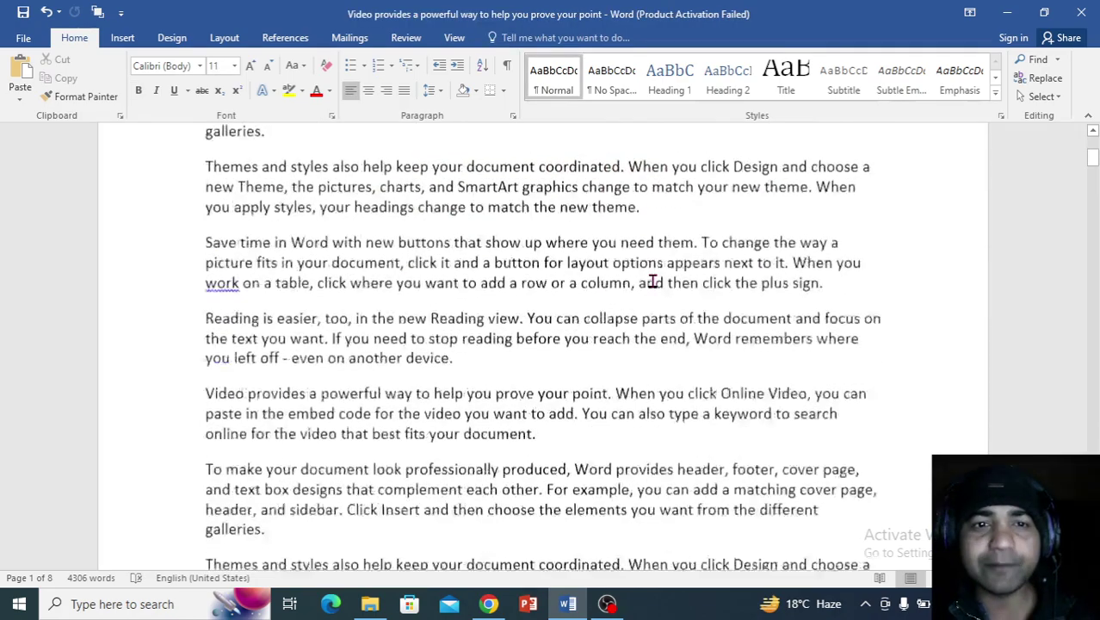
pyautogui.scroll(-1, 653, 281)
pyautogui.scroll(-5, 653, 278)
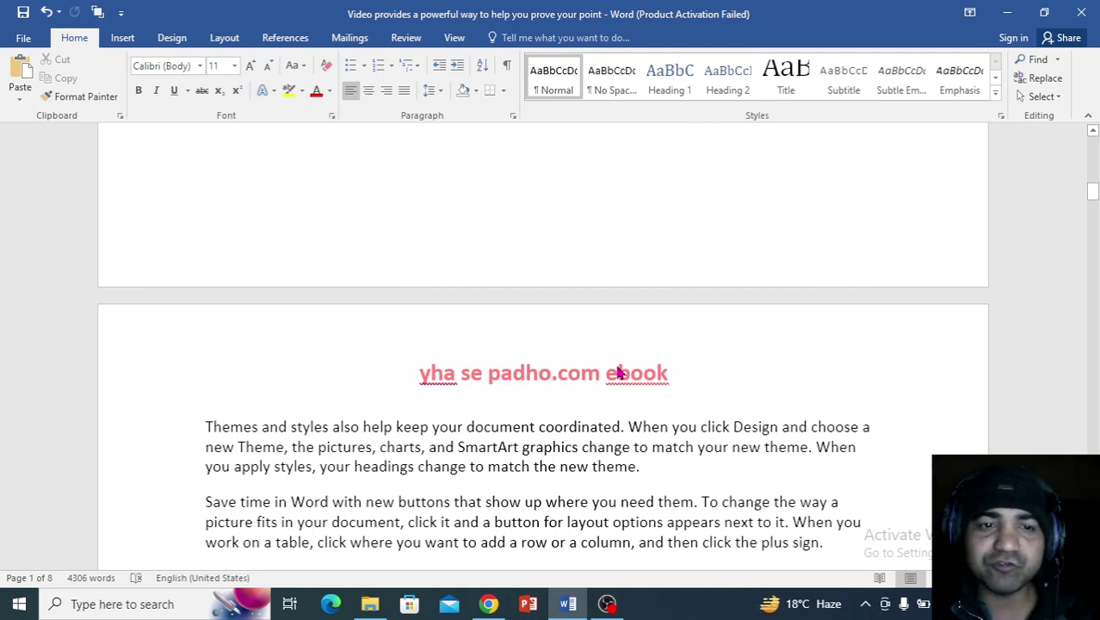
pyautogui.scroll(2, 618, 372)
pyautogui.doubleClick(533, 347)
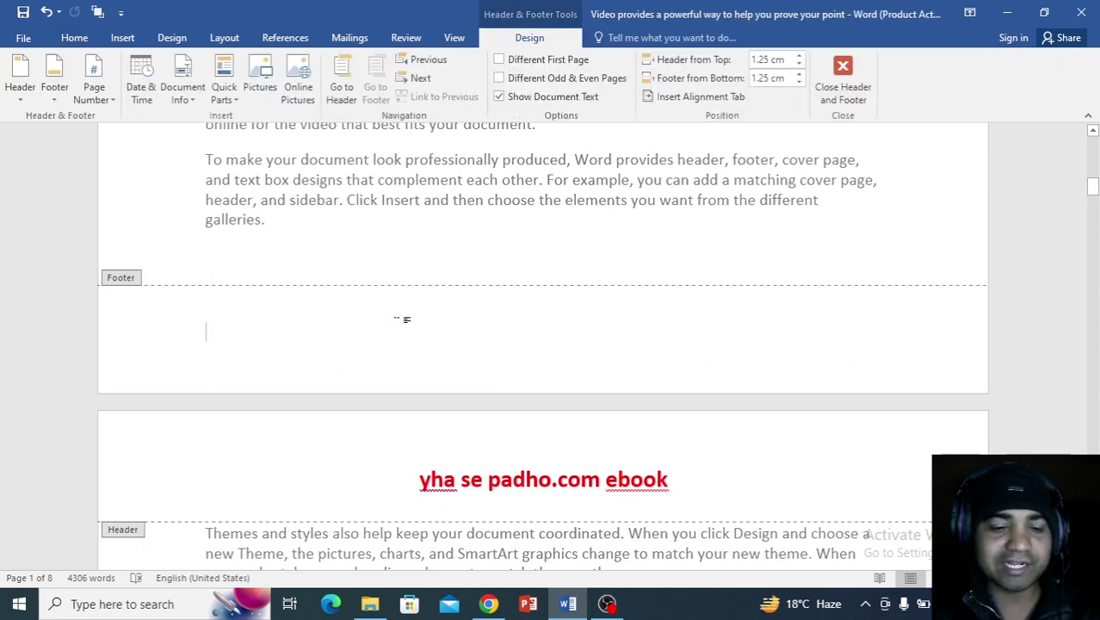
pyautogui.write('By raman')
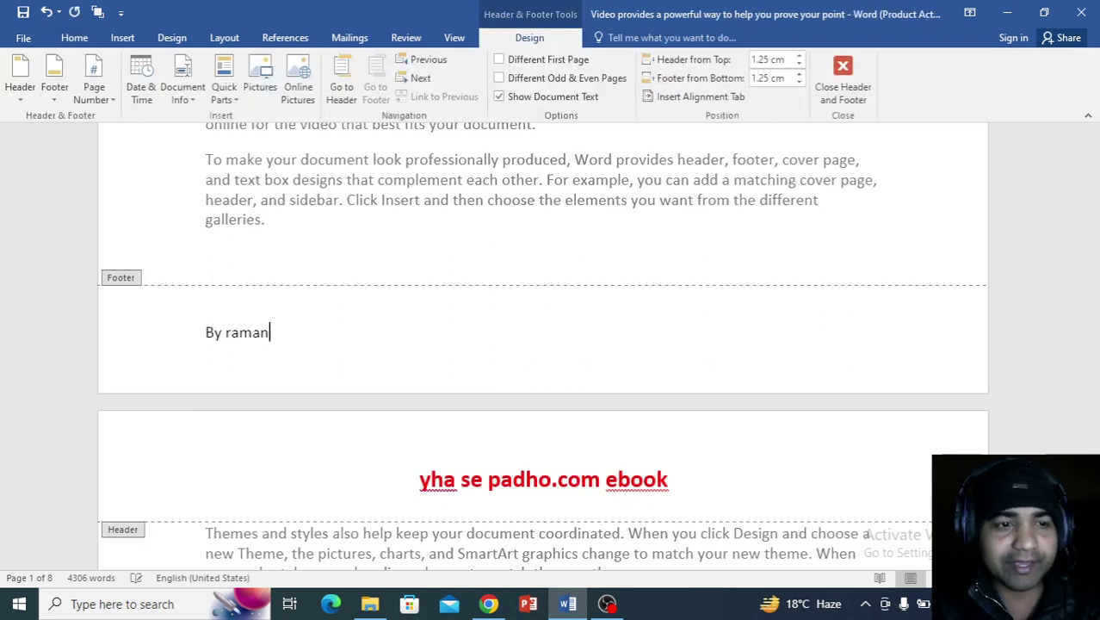
pyautogui.write(' si')
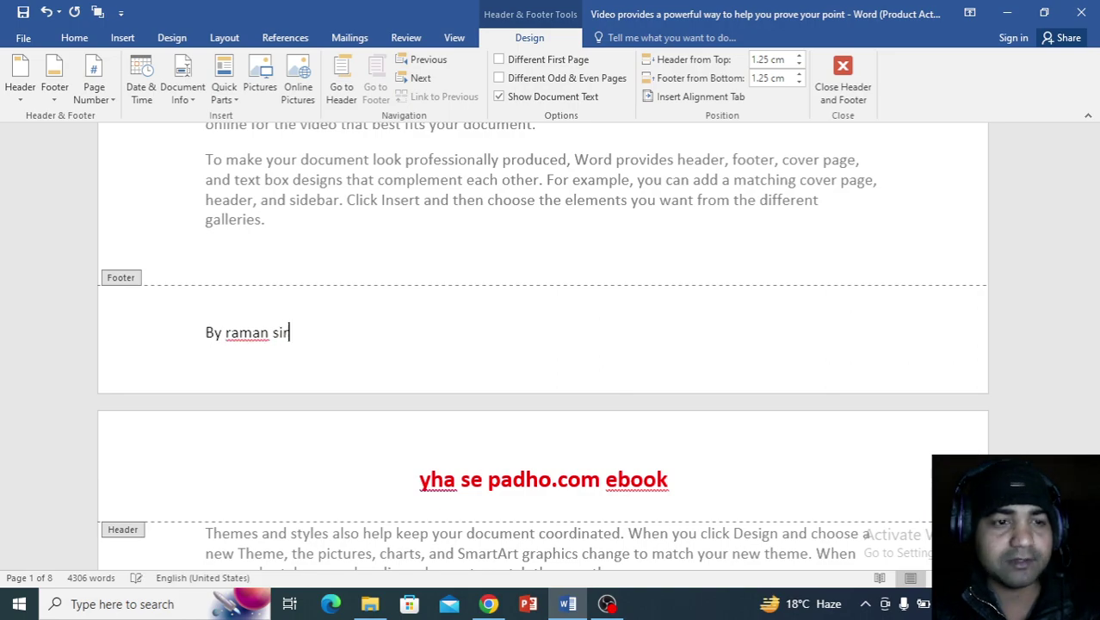
pyautogui.write('r')
pyautogui.doubleClick(524, 249)
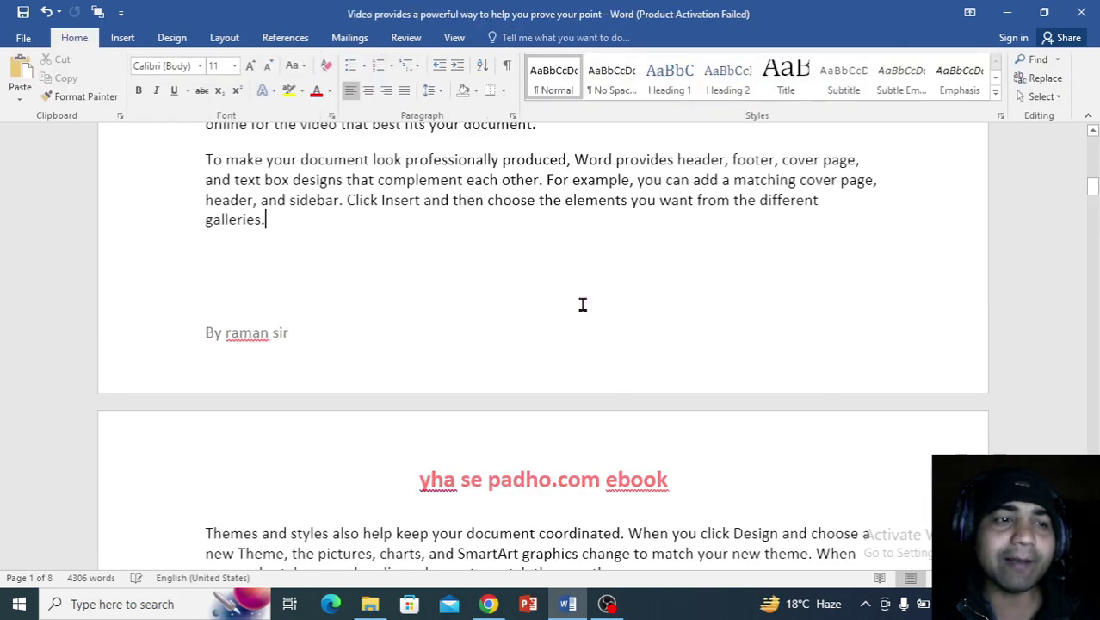
pyautogui.scroll(-5, 573, 343)
pyautogui.scroll(-5, 559, 353)
pyautogui.scroll(-5, 542, 370)
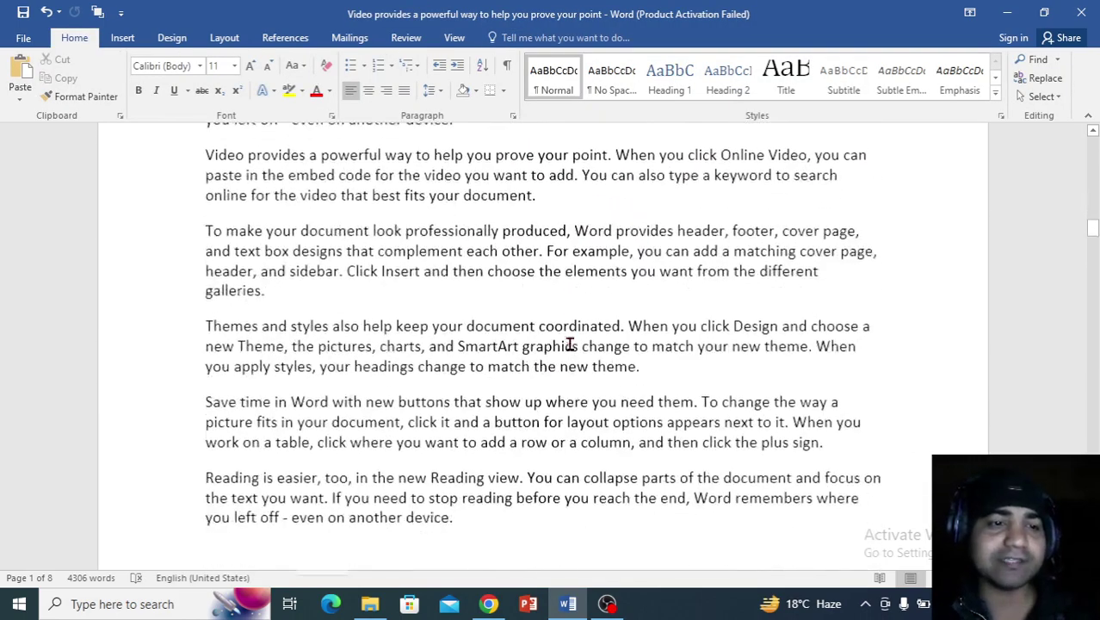
pyautogui.scroll(-5, 516, 396)
pyautogui.scroll(-5, 250, 396)
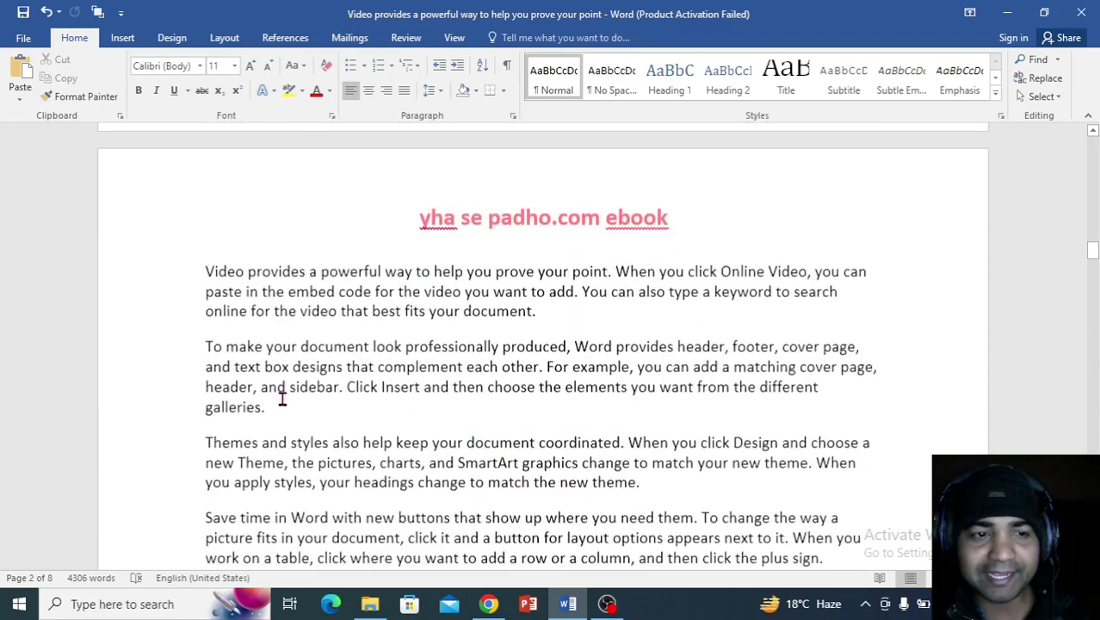
pyautogui.scroll(-5, 280, 400)
pyautogui.scroll(-3, 280, 403)
pyautogui.scroll(-1, 258, 379)
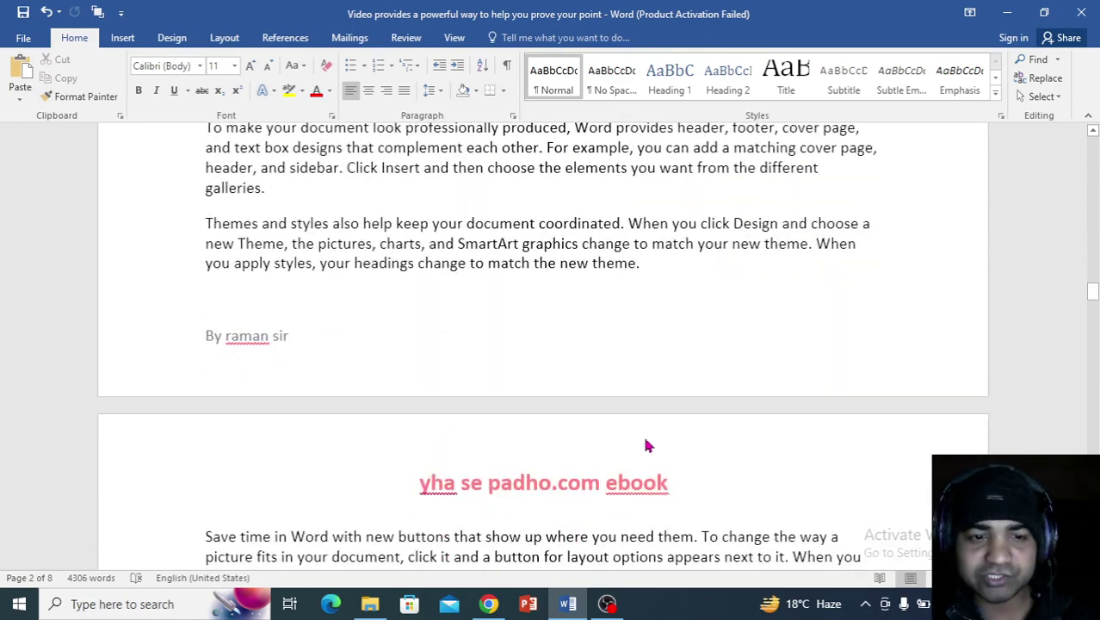
pyautogui.scroll(-5, 637, 439)
pyautogui.scroll(-5, 646, 437)
pyautogui.scroll(-5, 651, 434)
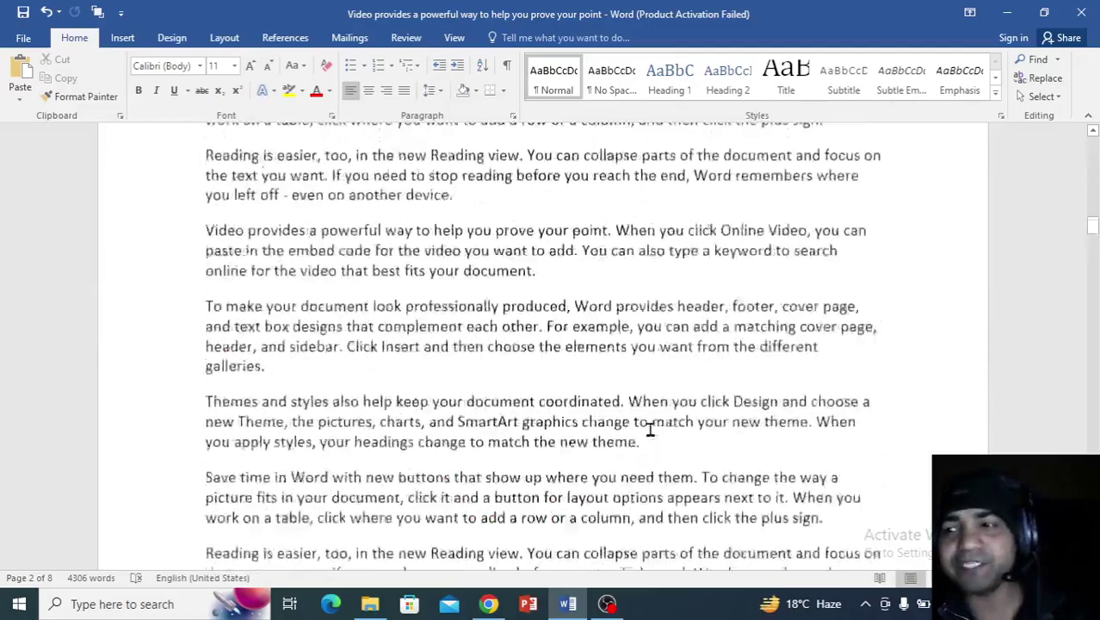
pyautogui.scroll(-5, 654, 426)
pyautogui.scroll(5, 656, 424)
pyautogui.scroll(5, 656, 423)
pyautogui.scroll(5, 656, 424)
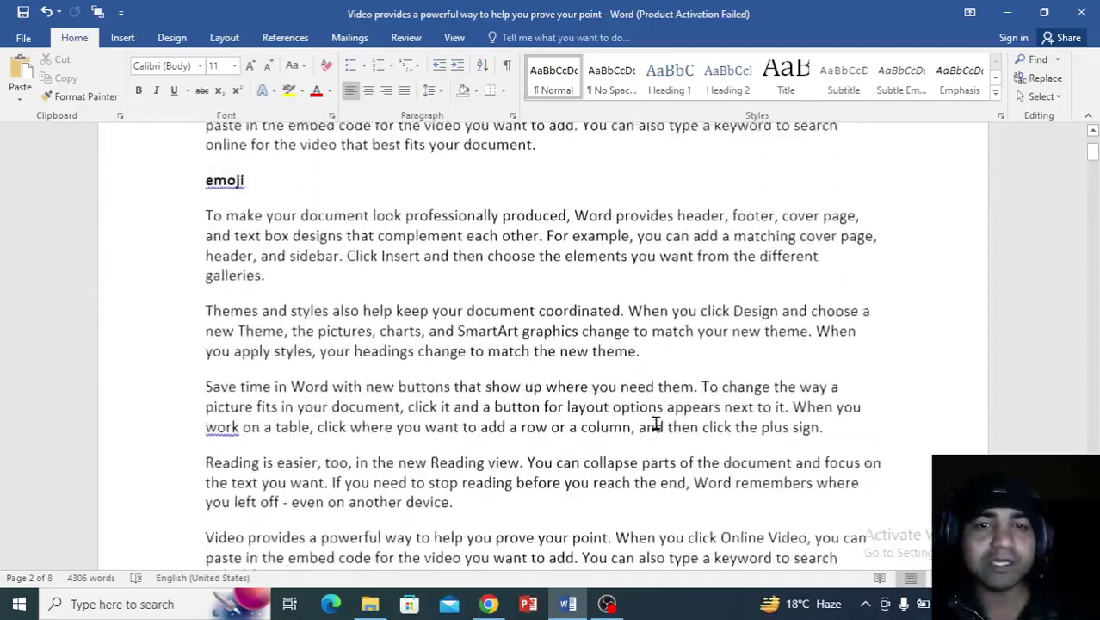
pyautogui.scroll(3, 656, 423)
pyautogui.scroll(5, 656, 423)
pyautogui.scroll(5, 654, 420)
pyautogui.scroll(3, 644, 422)
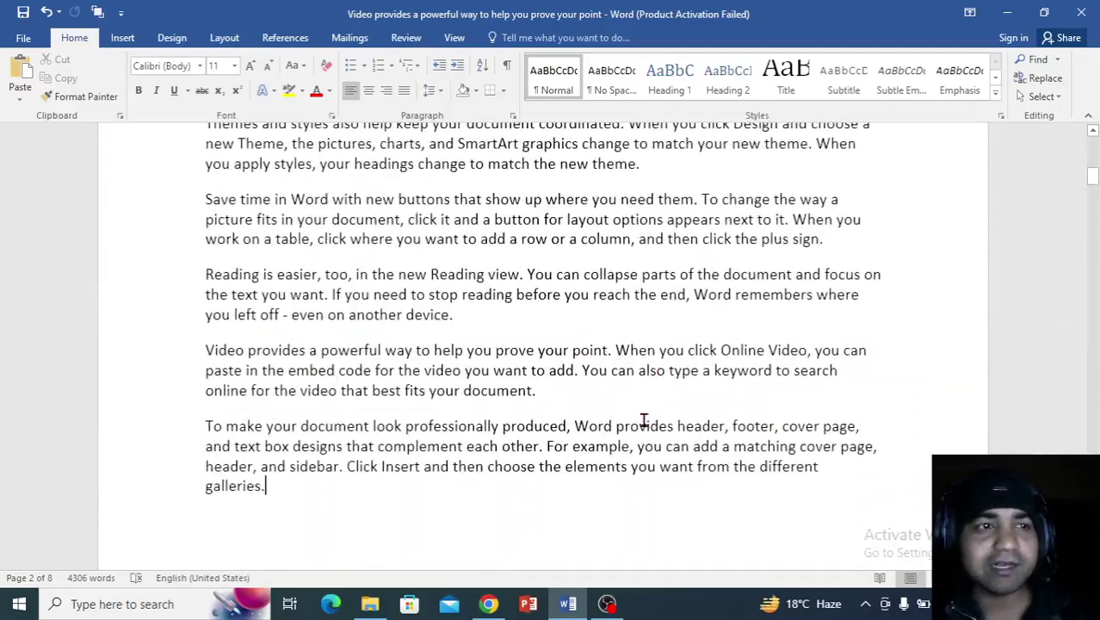
# Add an Accent Bar 1 page number at the bottom of every page
pyautogui.click(122, 38)
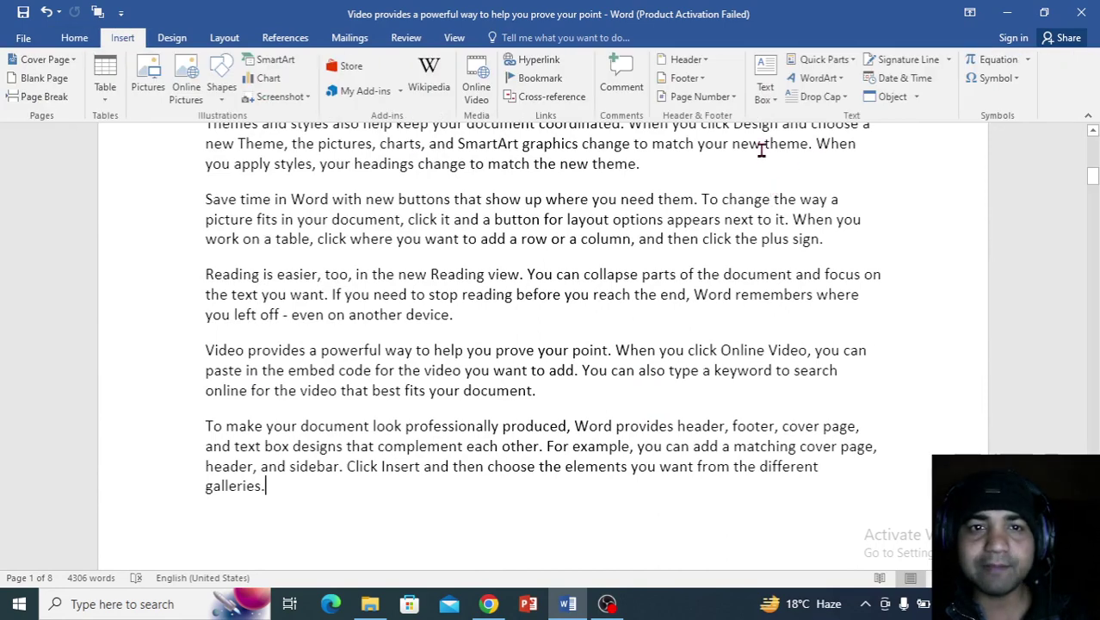
pyautogui.click(693, 97)
pyautogui.moveTo(705, 117)
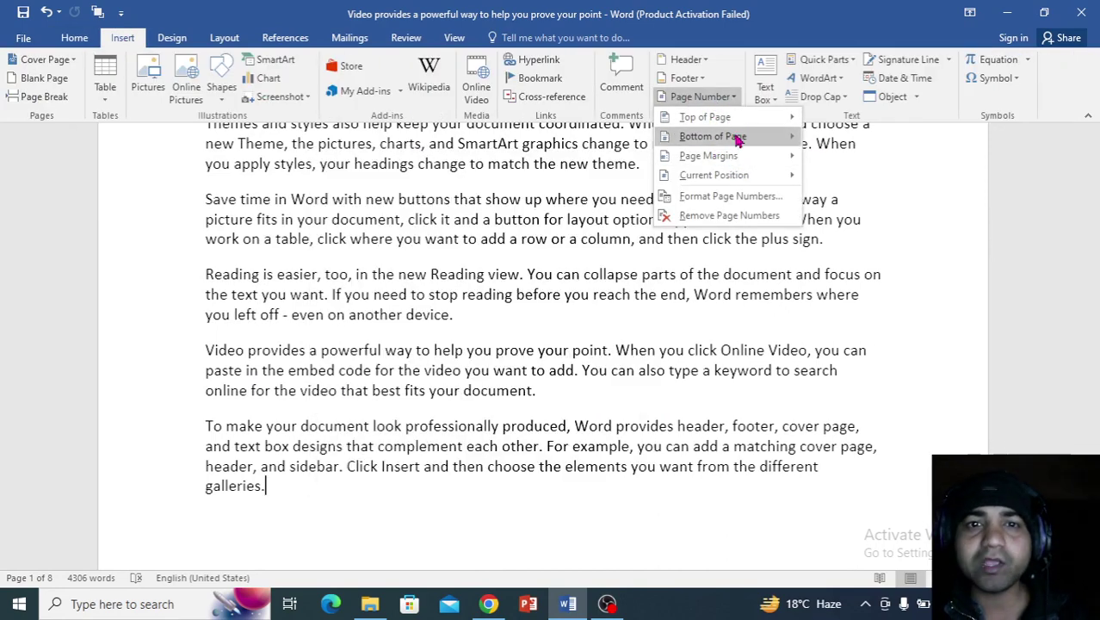
pyautogui.moveTo(712, 136)
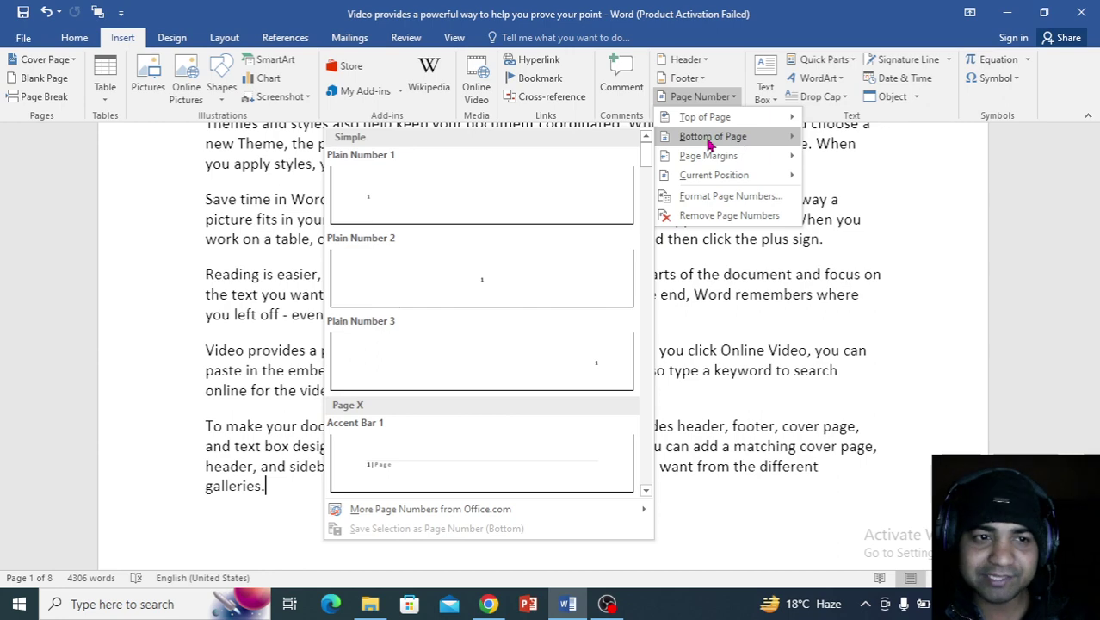
pyautogui.click(398, 469)
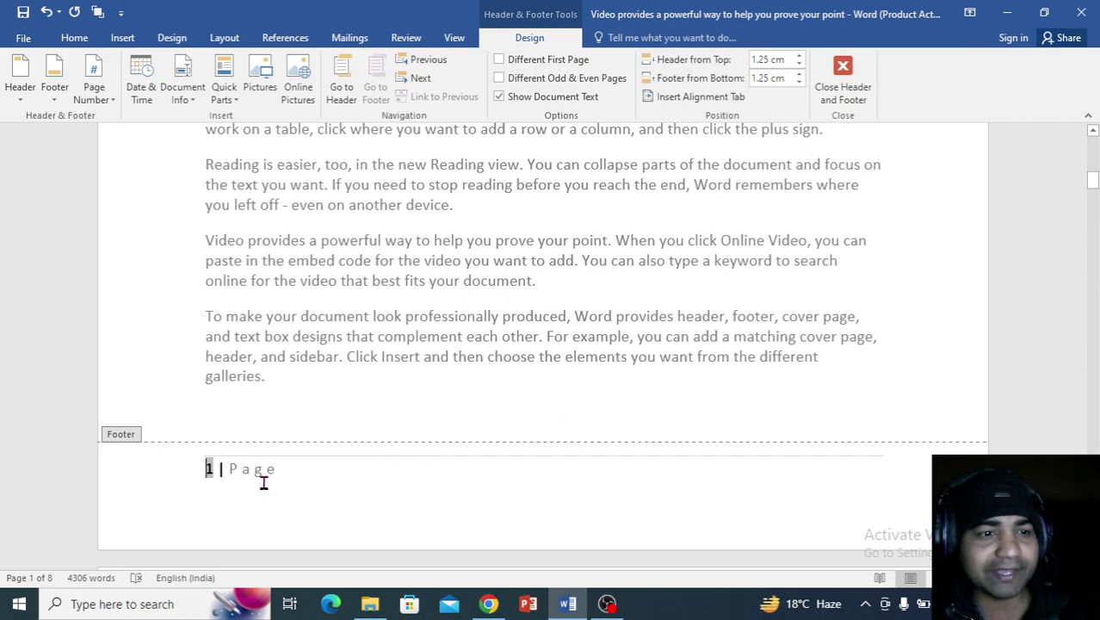
pyautogui.scroll(-2, 462, 390)
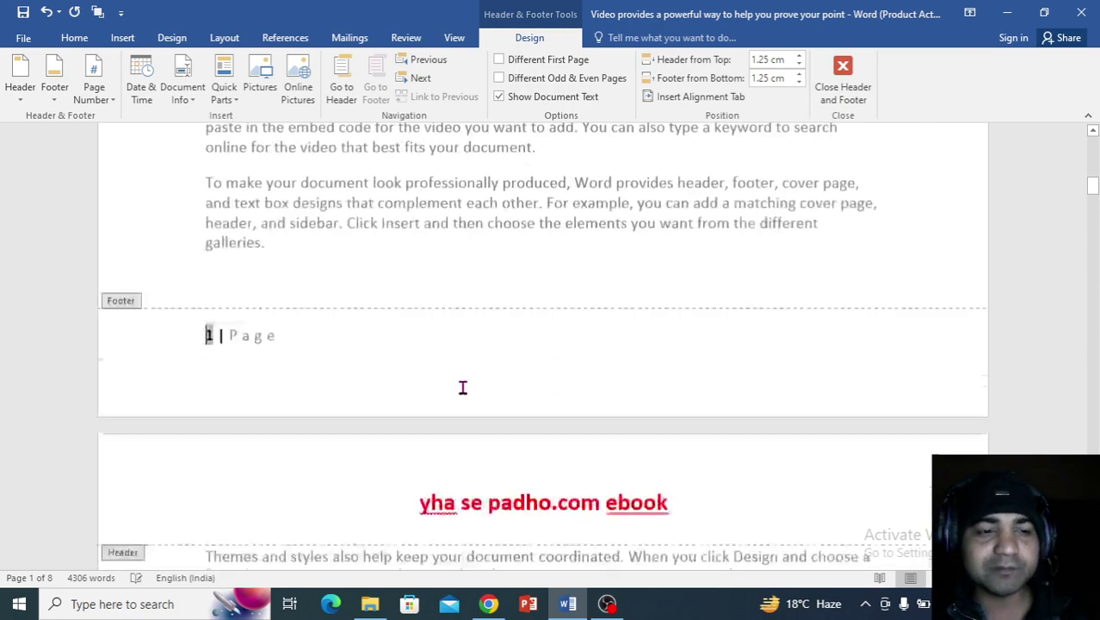
pyautogui.scroll(-5, 462, 387)
pyautogui.scroll(-5, 462, 389)
pyautogui.scroll(-5, 463, 391)
pyautogui.scroll(-3, 463, 391)
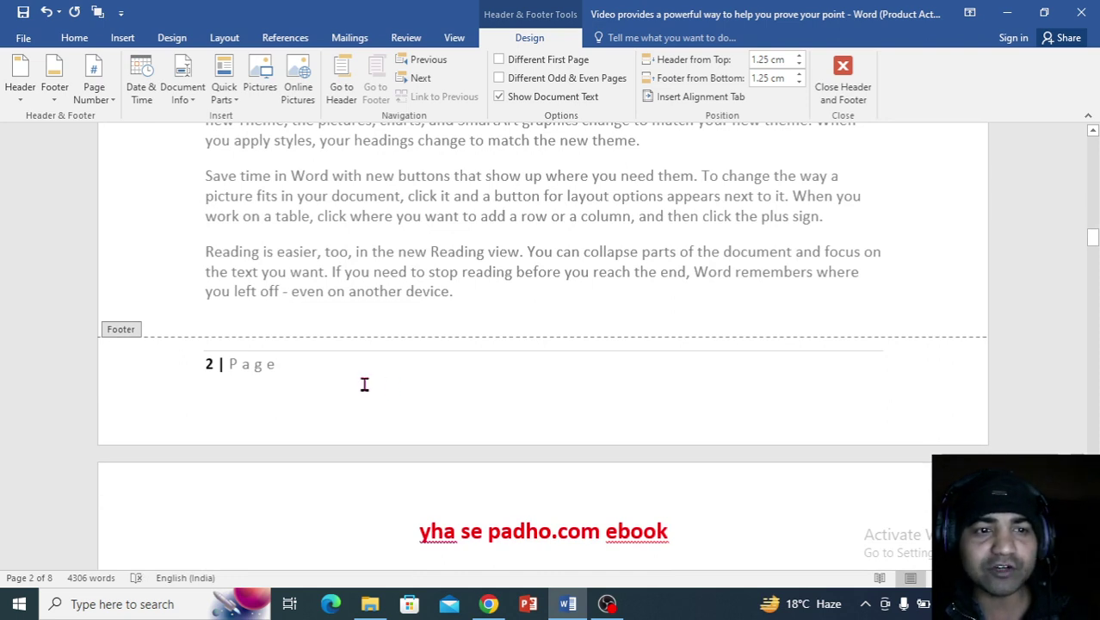
pyautogui.scroll(3, 364, 385)
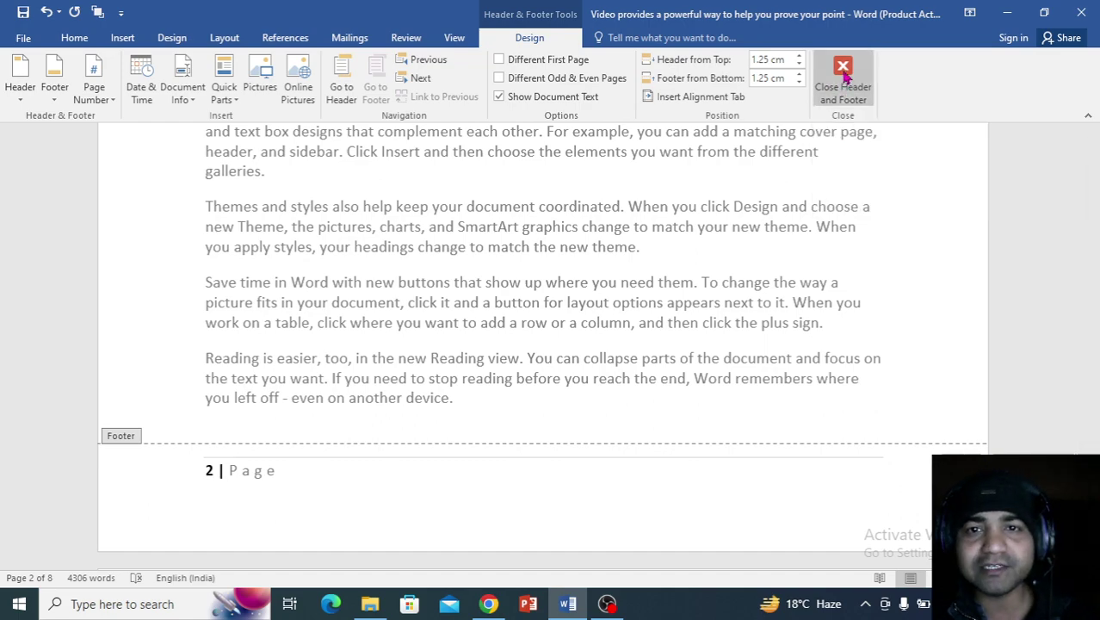
# Close footer editing and return to the top of page 1 with insertion commands showing
pyautogui.click(844, 76)
pyautogui.scroll(1, 508, 383)
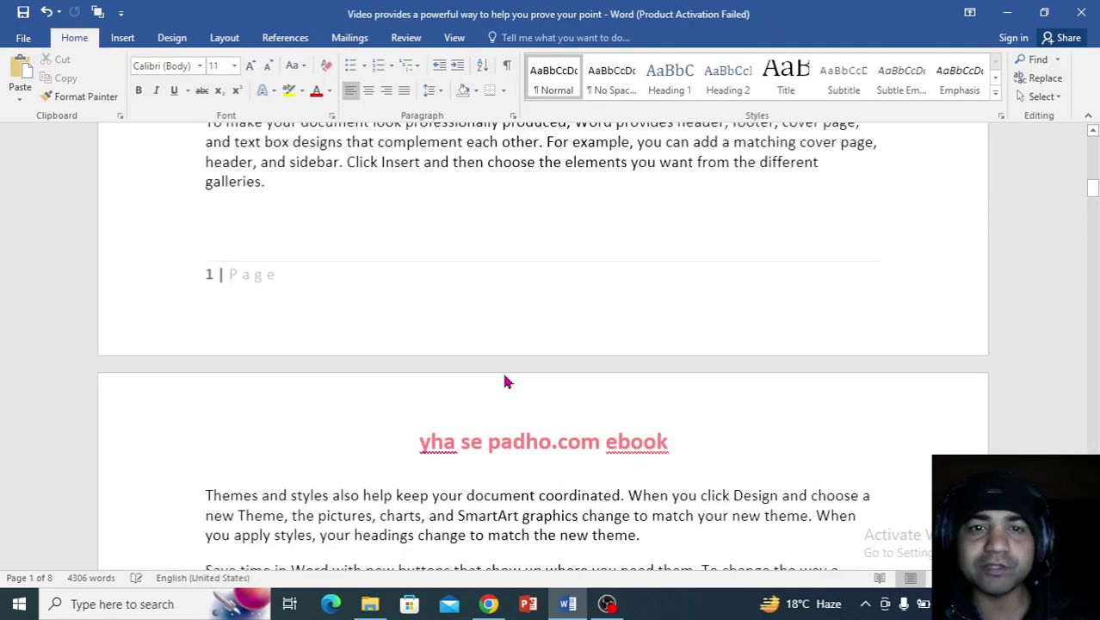
pyautogui.scroll(3, 505, 376)
pyautogui.scroll(4, 504, 375)
pyautogui.scroll(1, 506, 370)
pyautogui.scroll(3, 508, 362)
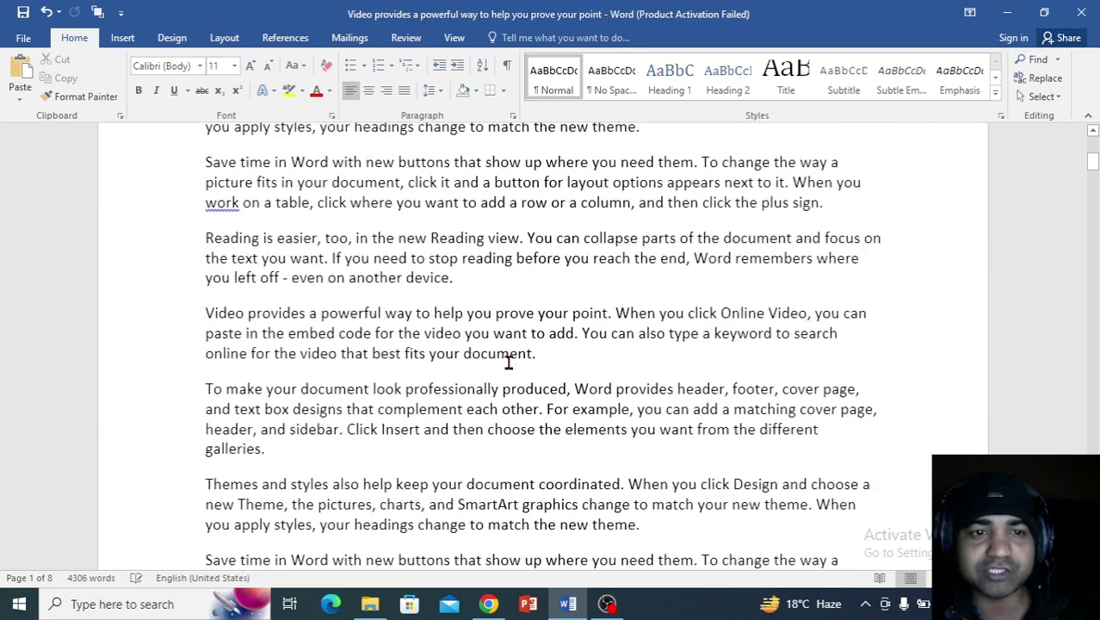
pyautogui.scroll(5, 508, 363)
pyautogui.scroll(3, 508, 362)
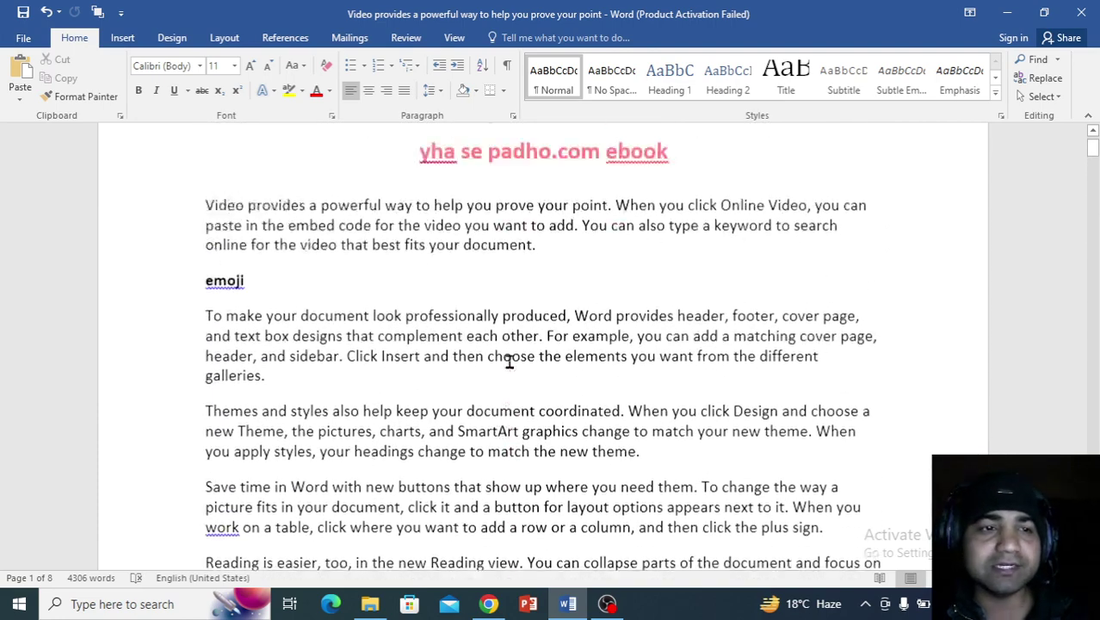
pyautogui.scroll(1, 508, 362)
pyautogui.click(123, 37)
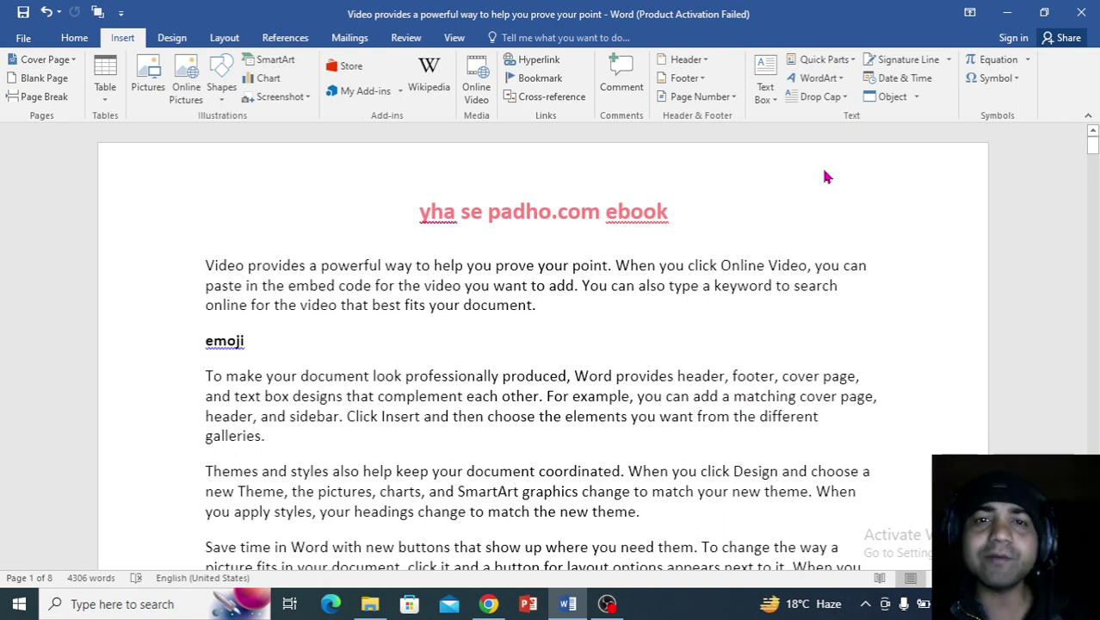
# Insert a simple text box, move it to the page's right side and clear its placeholder
pyautogui.click(766, 90)
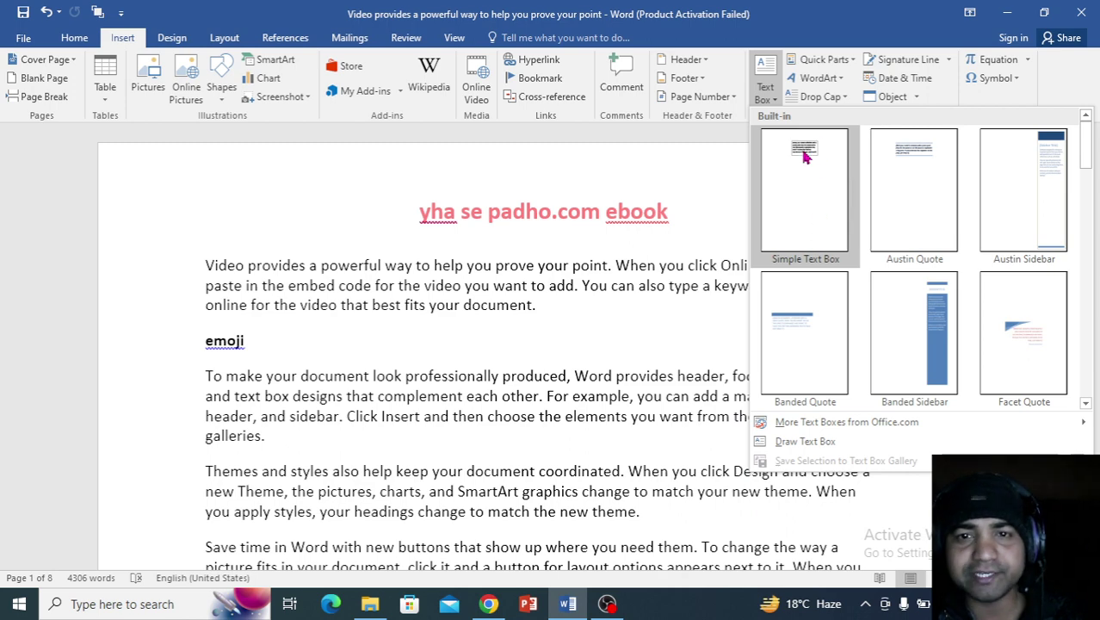
pyautogui.click(805, 154)
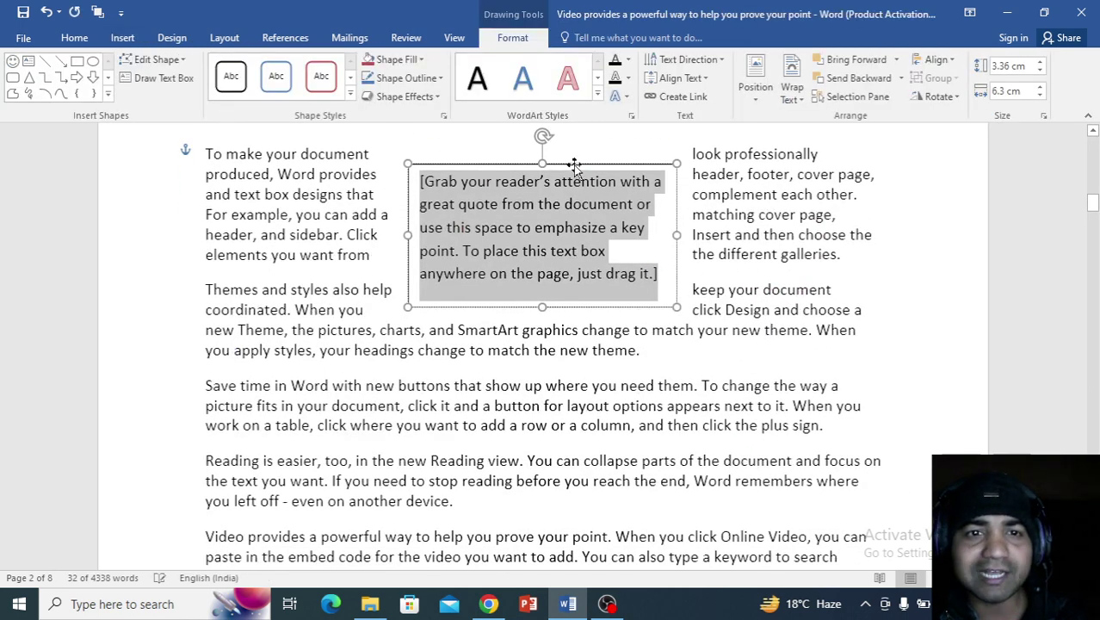
pyautogui.moveTo(574, 165)
pyautogui.mouseDown()
pyautogui.moveTo(799, 159)
pyautogui.moveTo(798, 143)
pyautogui.mouseUp()
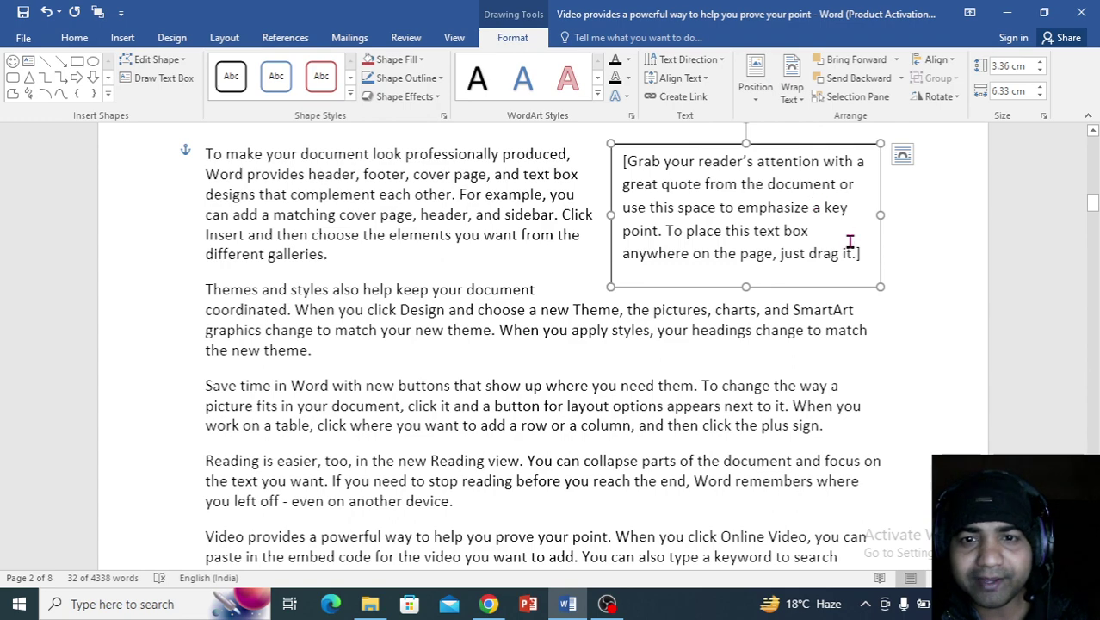
pyautogui.click(858, 256)
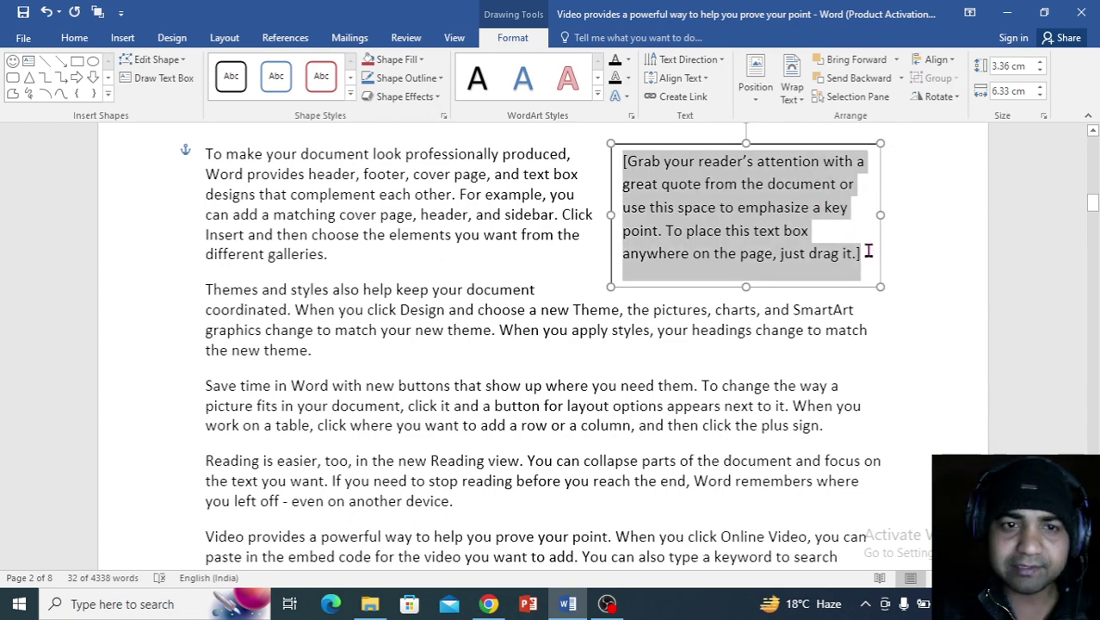
pyautogui.press('Delete')
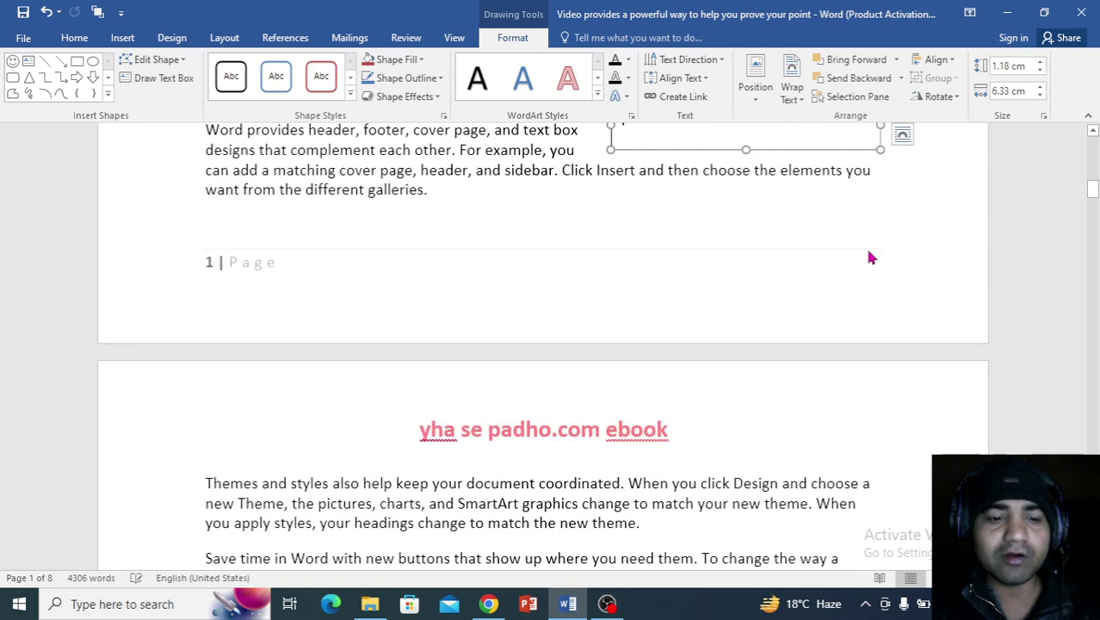
# Type 'Notes:' and a 'This is some notes' line in the text box
pyautogui.scroll(3, 868, 251)
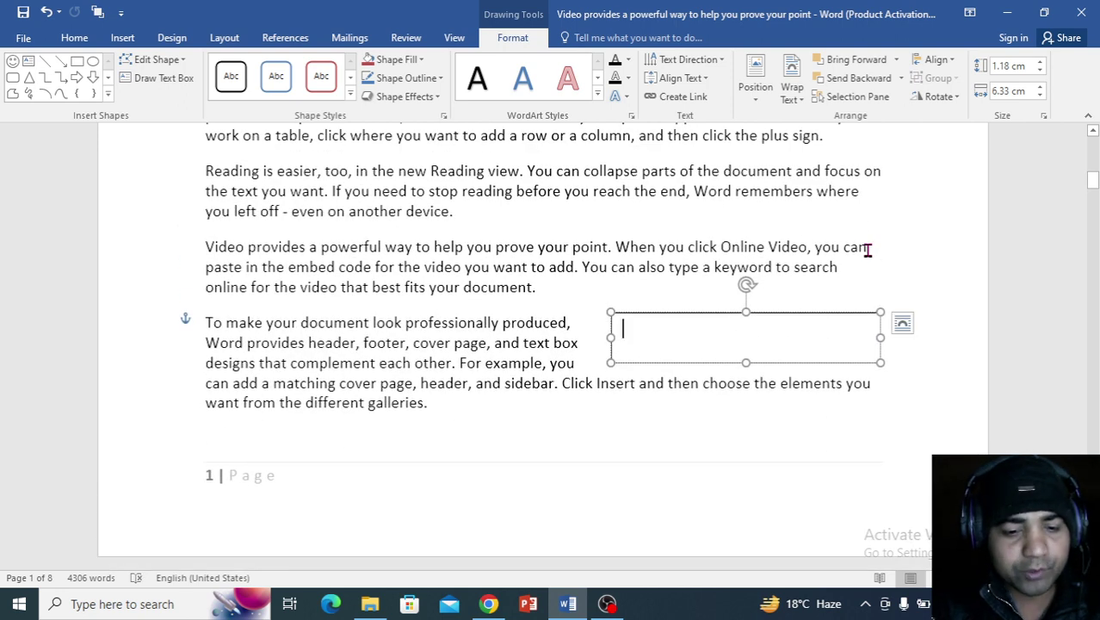
pyautogui.write('notes')
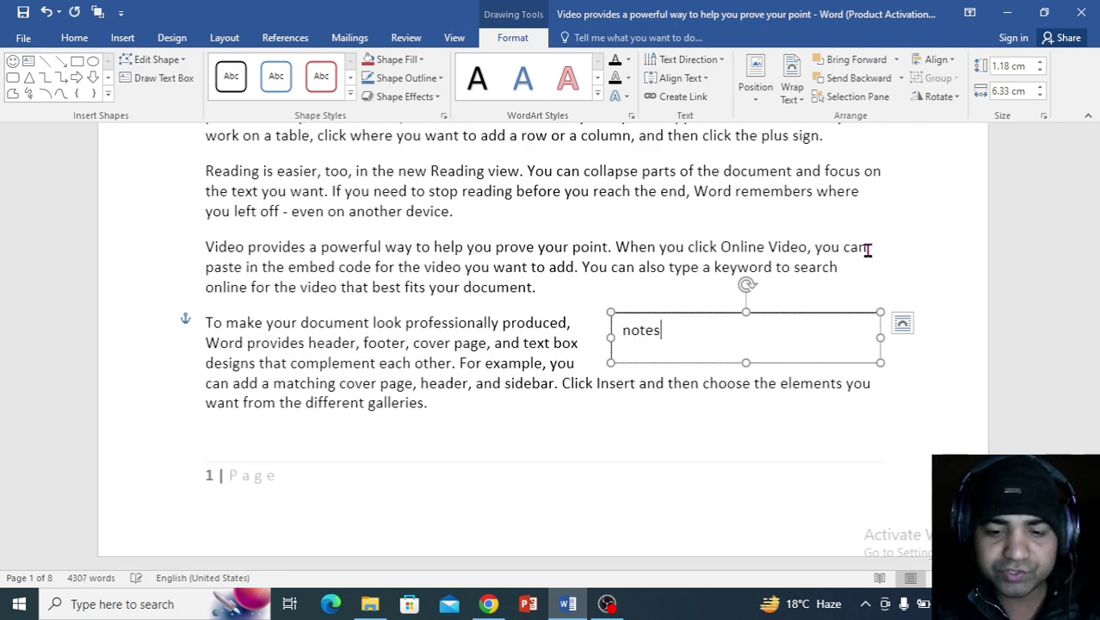
pyautogui.write(':')
pyautogui.press('Return')
pyautogui.press('Return')
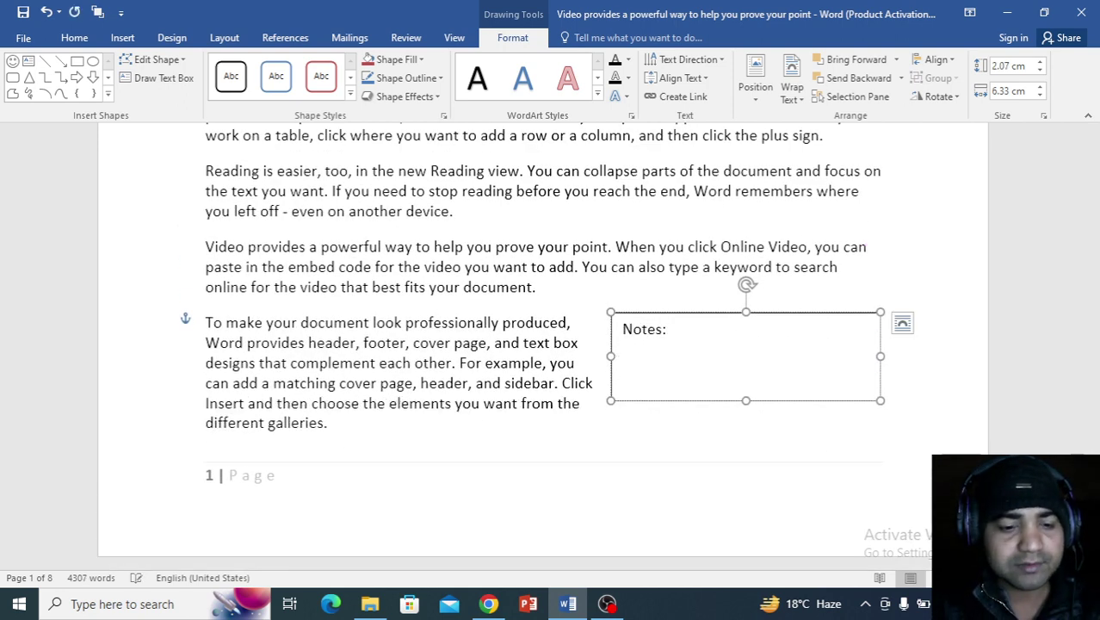
pyautogui.write('his is')
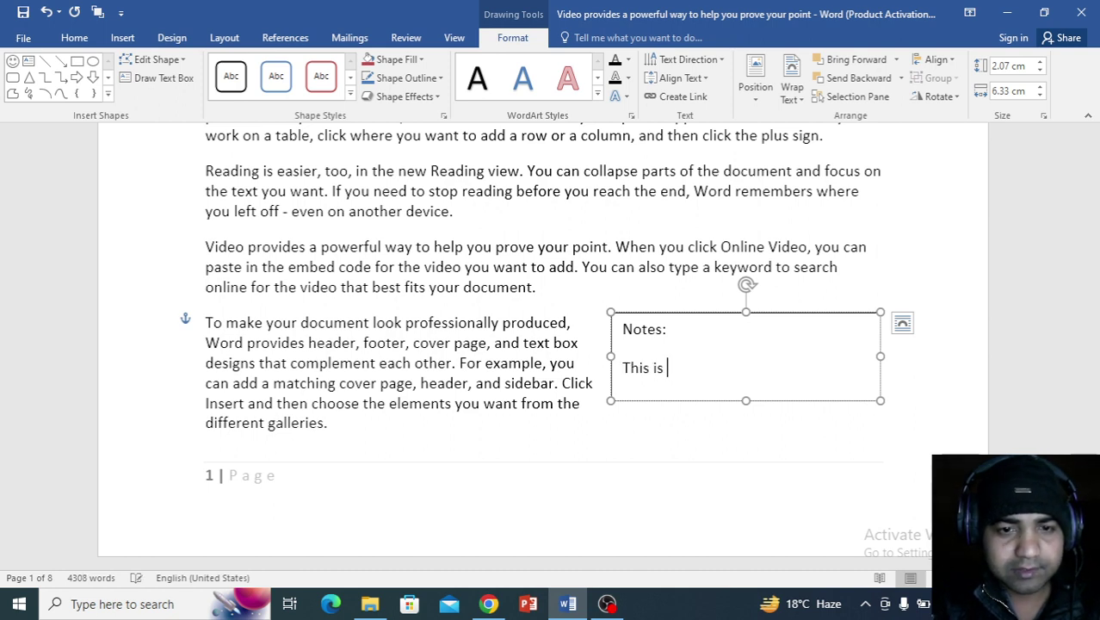
pyautogui.write(' some ')
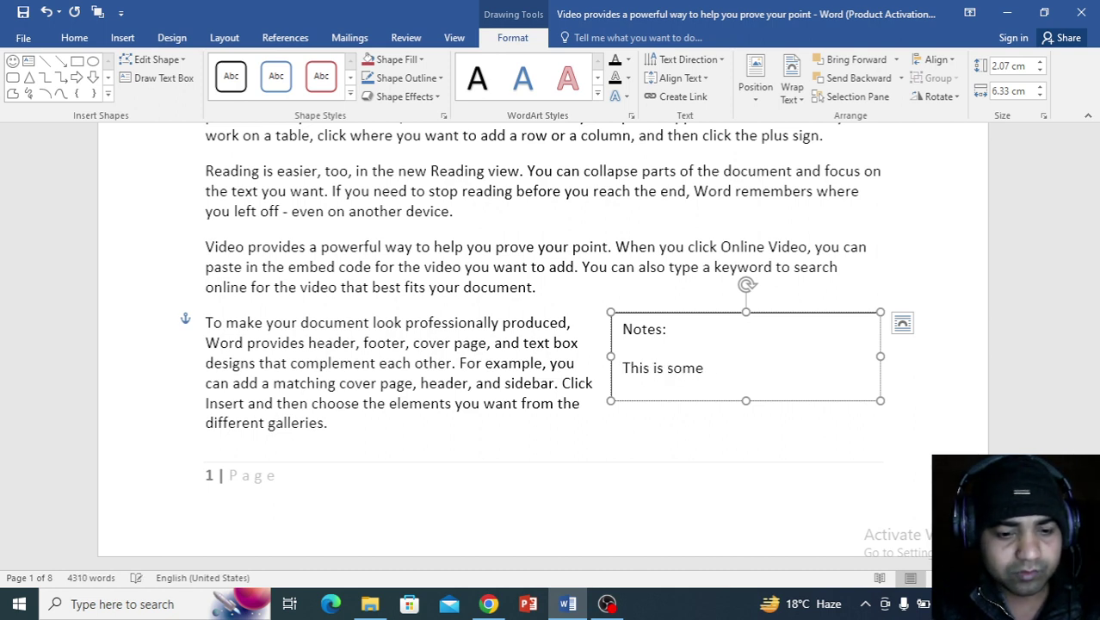
pyautogui.write('notes')
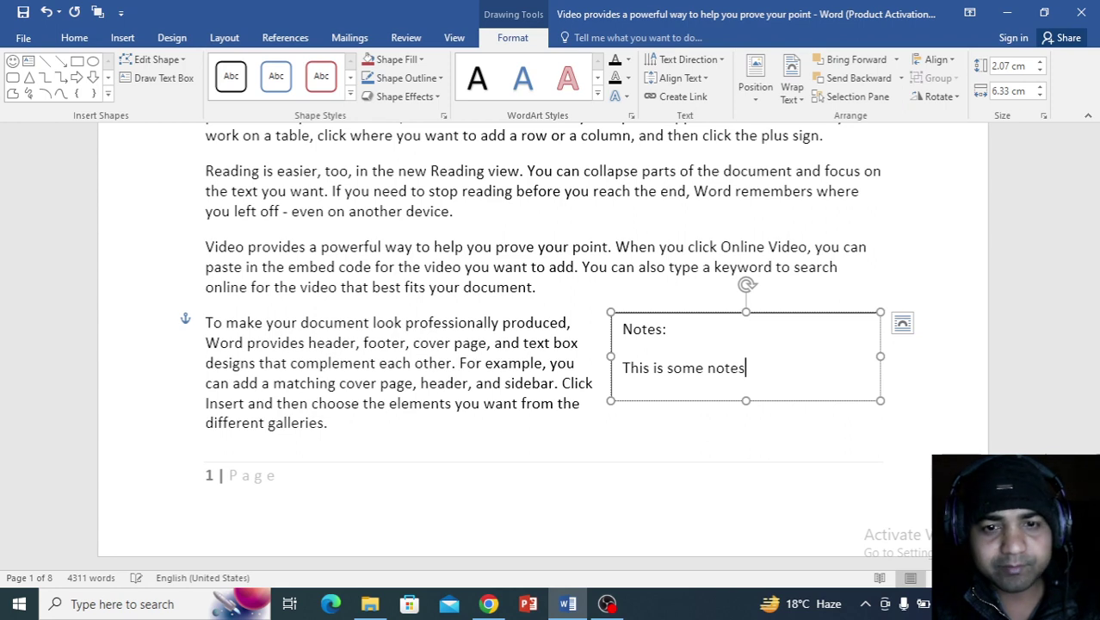
pyautogui.hotkey('shift', 'Home')
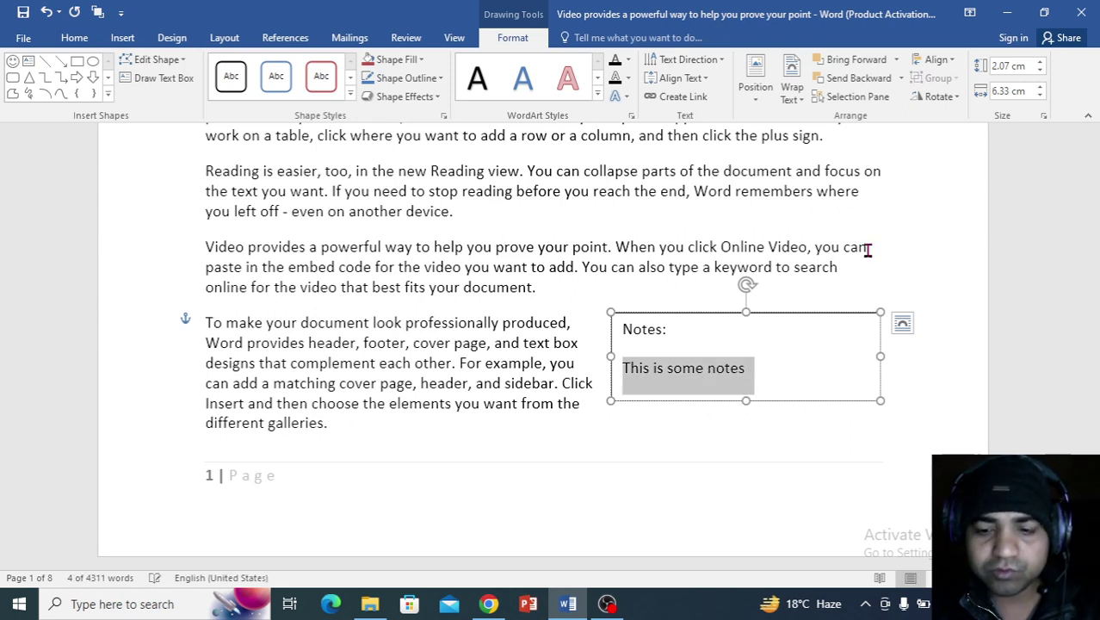
pyautogui.press('End')
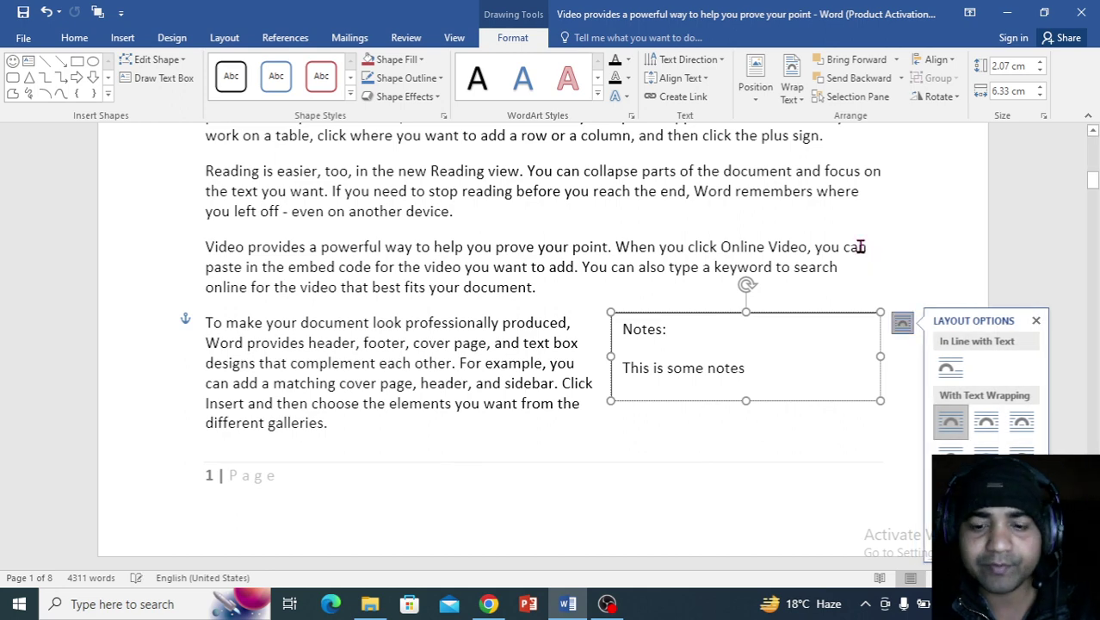
# Paste two more 'This is some notes' lines and shrink the box to fit
pyautogui.press('Return')
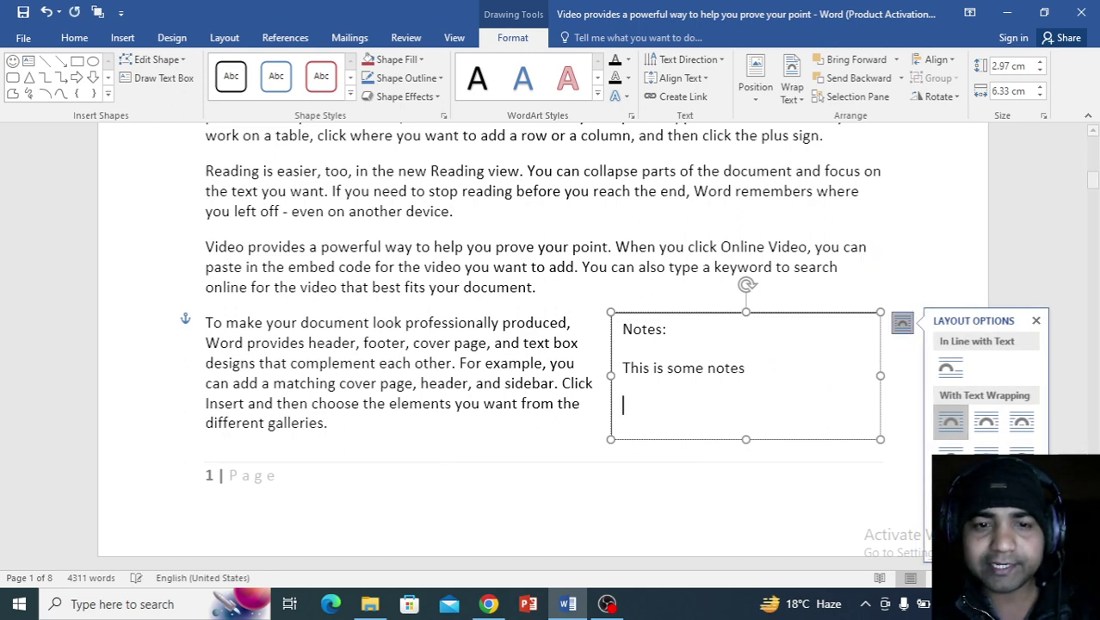
pyautogui.write('This is some notes')
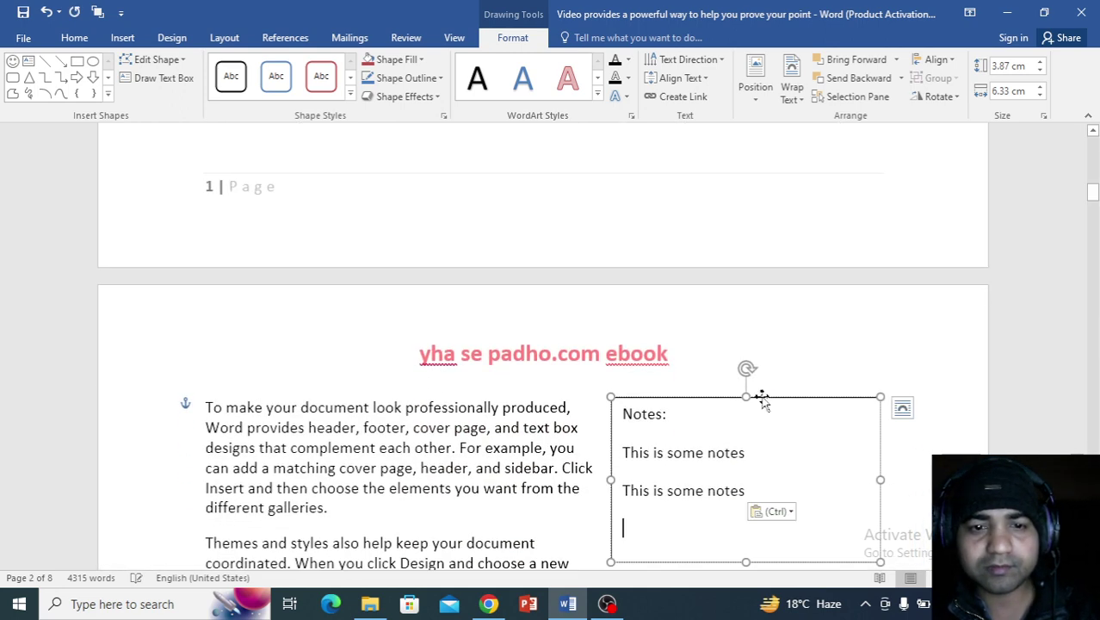
pyautogui.scroll(-3, 761, 399)
pyautogui.write('This is some notes')
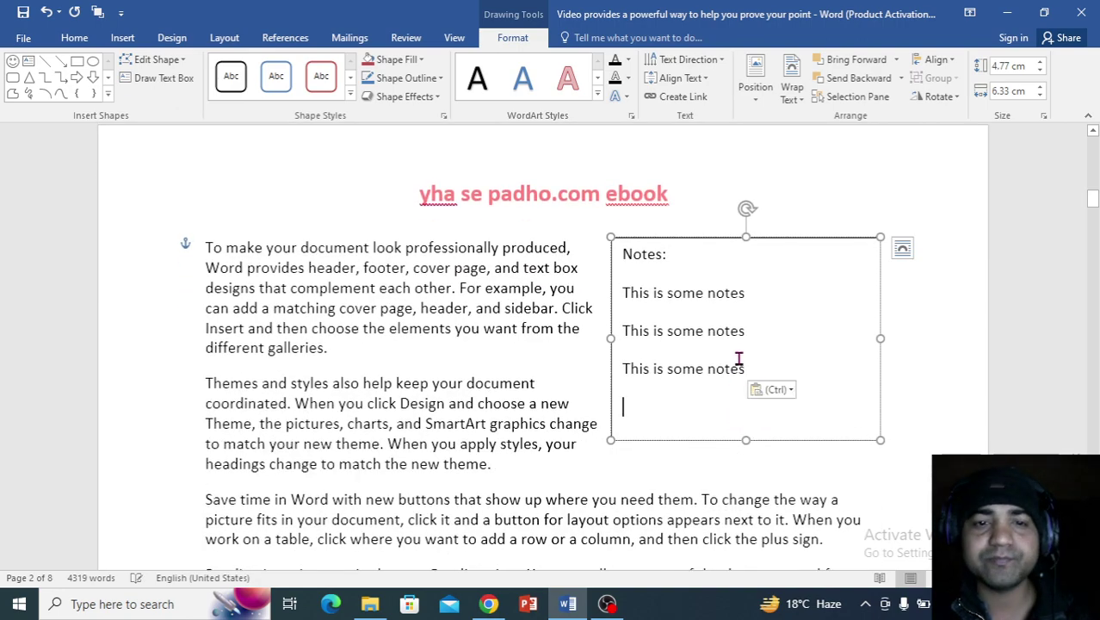
pyautogui.moveTo(748, 436); pyautogui.dragTo(748, 397)
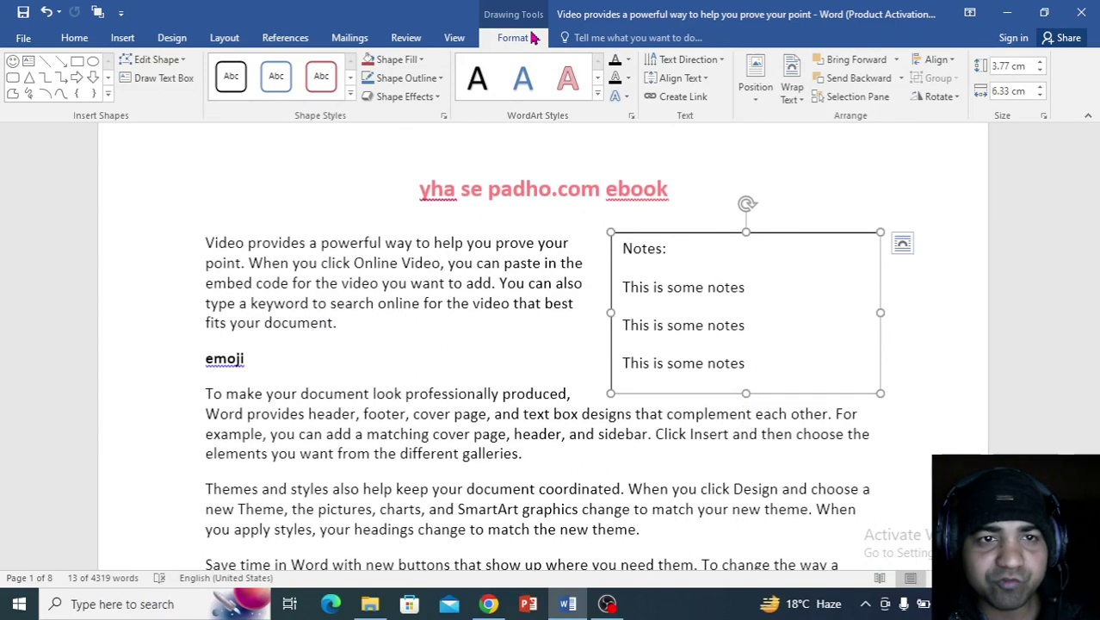
# Give the Notes text box a light blue fill and a yellow outline
pyautogui.click(420, 59)
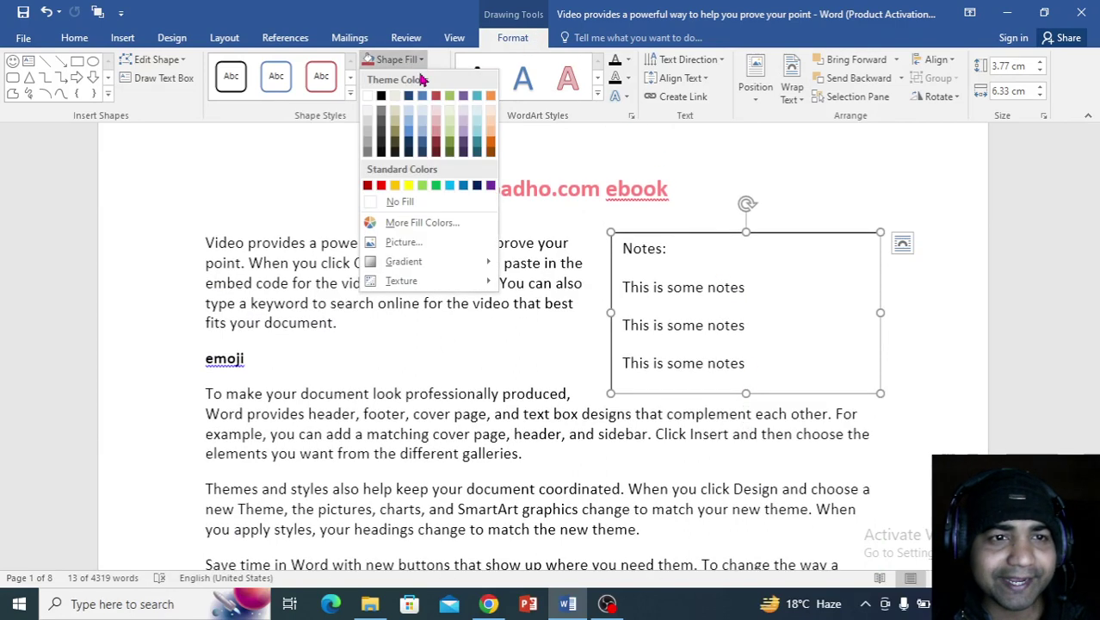
pyautogui.click(421, 108)
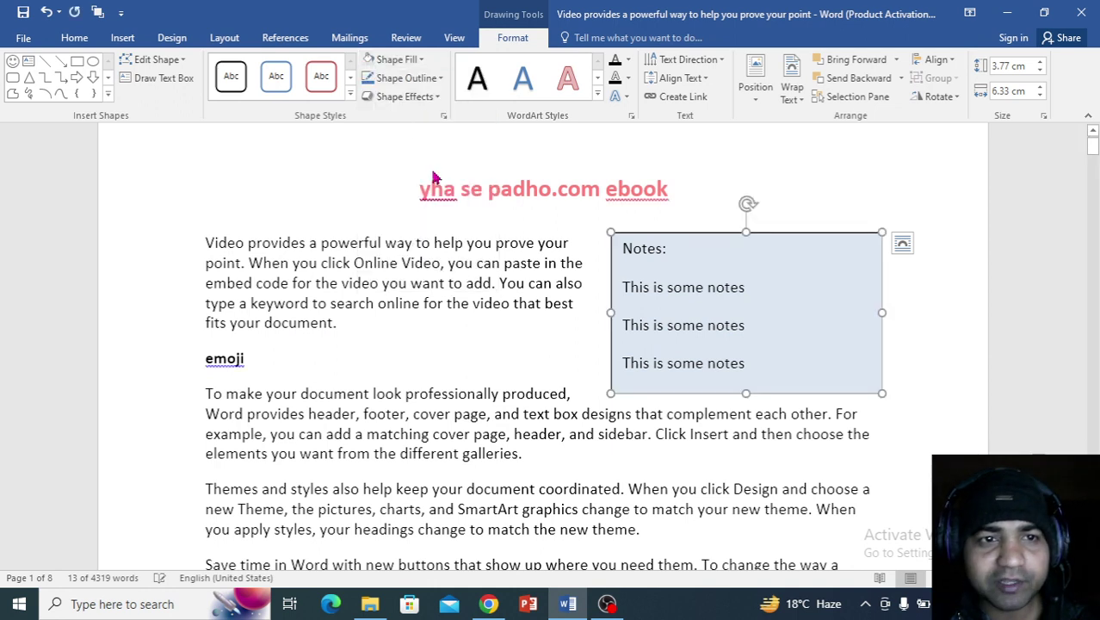
pyautogui.click(440, 78)
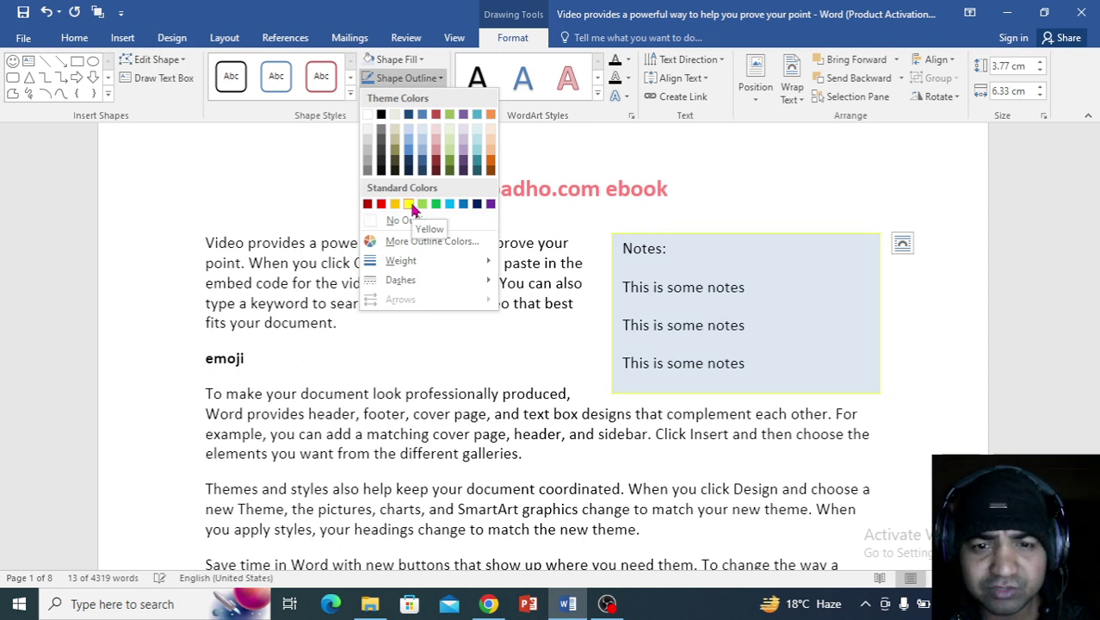
pyautogui.click(410, 205)
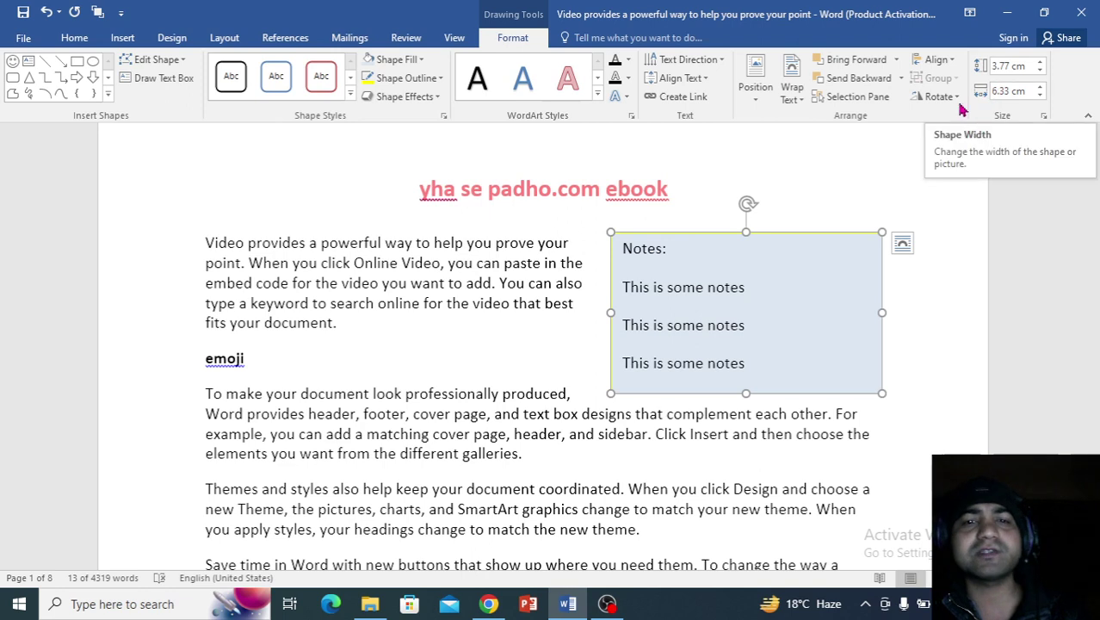
pyautogui.click(123, 38)
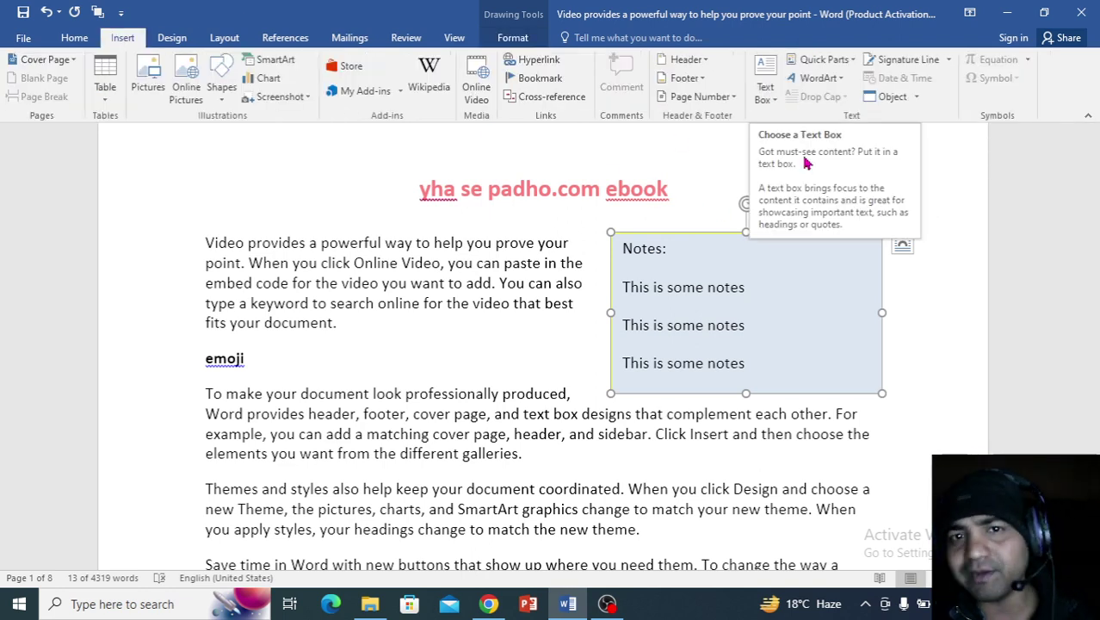
# Glance at the Quick Parts options, then place the cursor after the Themes paragraph on page 2
pyautogui.click(820, 59)
pyautogui.click(824, 208)
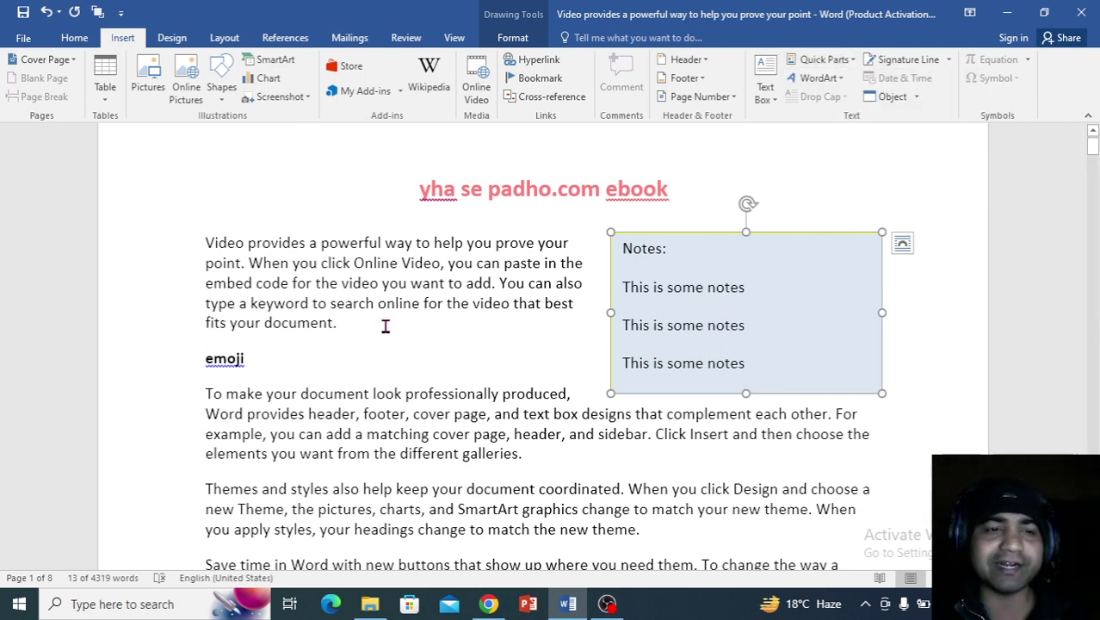
pyautogui.scroll(-3, 384, 325)
pyautogui.scroll(-3, 414, 344)
pyautogui.scroll(-3, 413, 327)
pyautogui.scroll(-3, 361, 382)
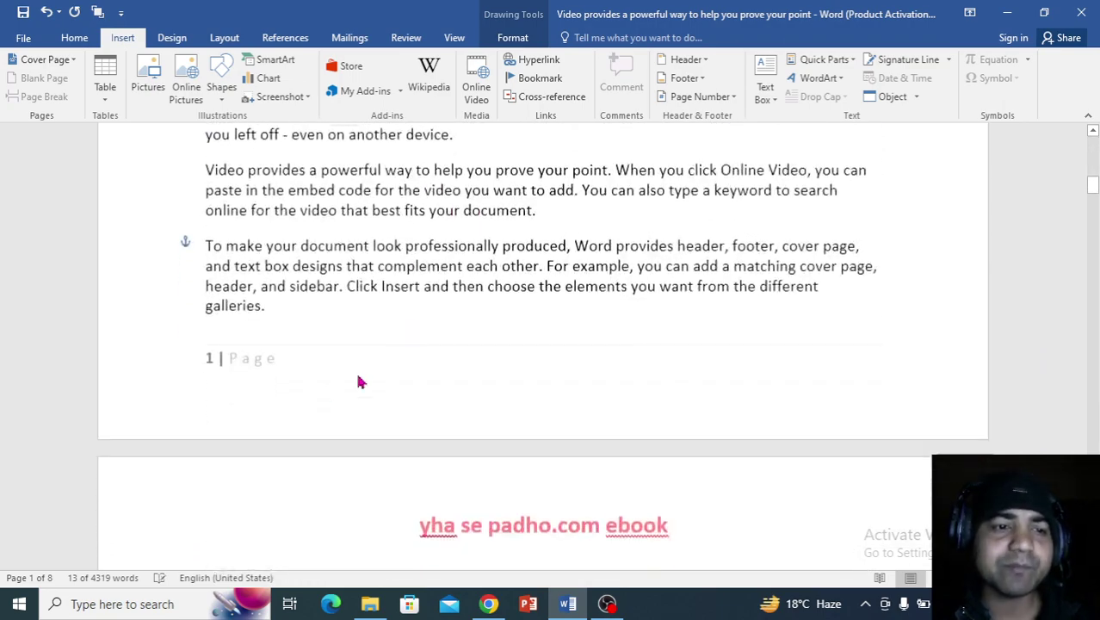
pyautogui.scroll(-2, 361, 383)
pyautogui.scroll(-3, 262, 399)
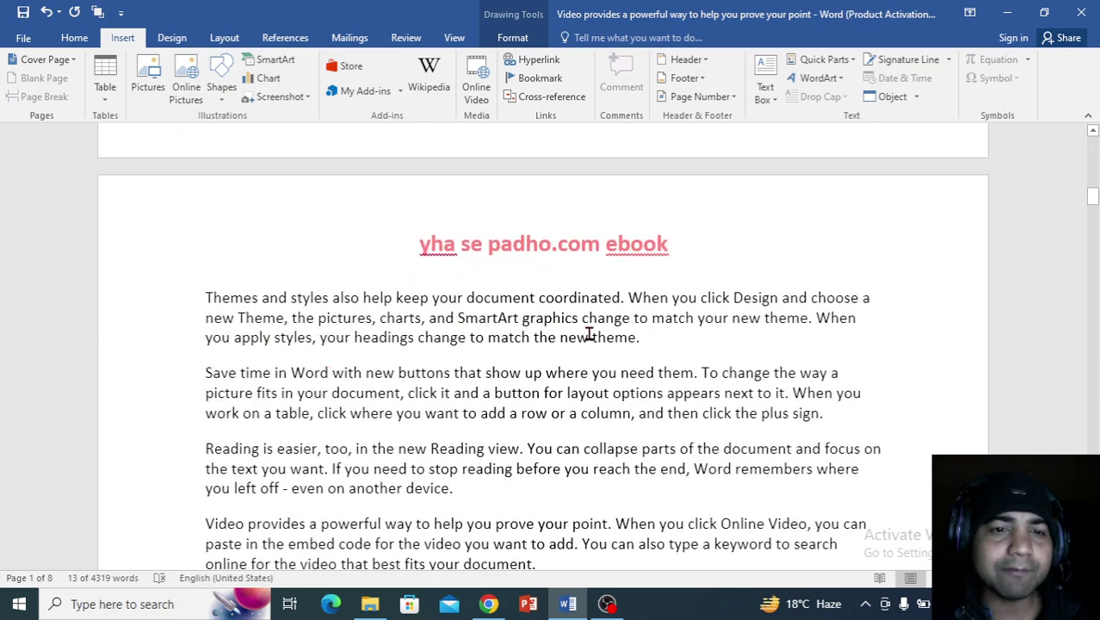
pyautogui.click(655, 340)
# Type Name, Roll no and Class on separate new lines and select them
pyautogui.press('Return')
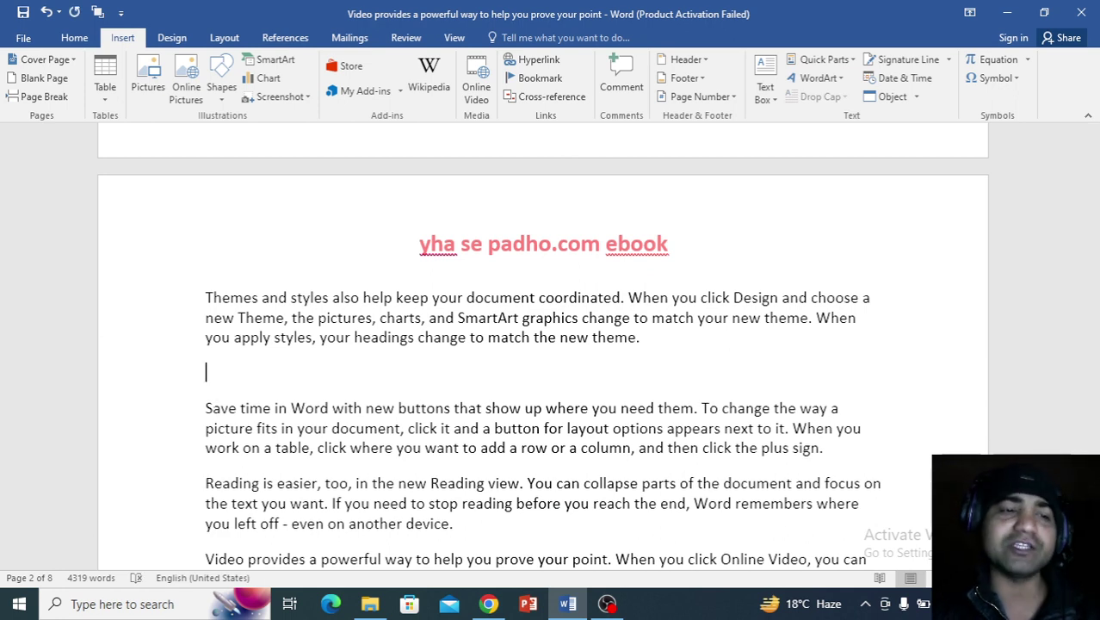
pyautogui.write('name')
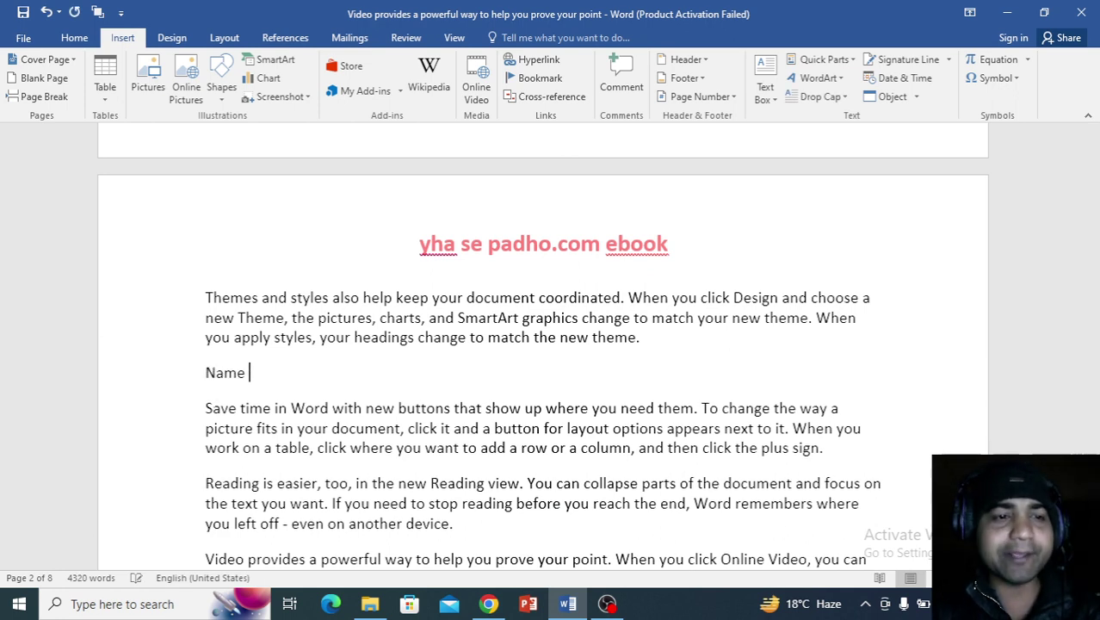
pyautogui.press('Return')
pyautogui.write('r')
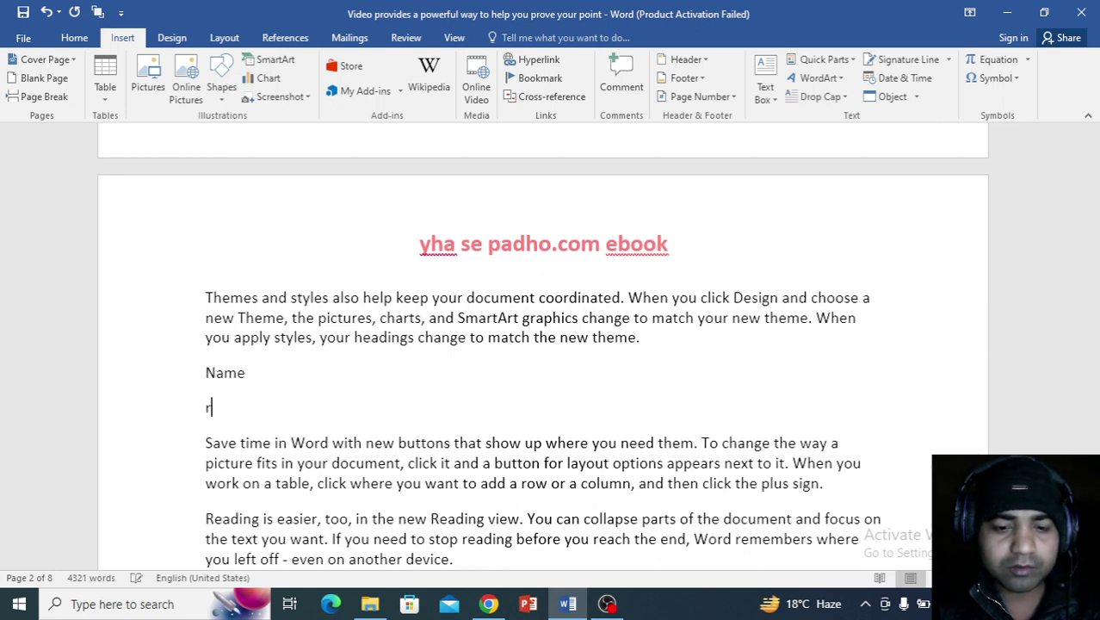
pyautogui.write('l no')
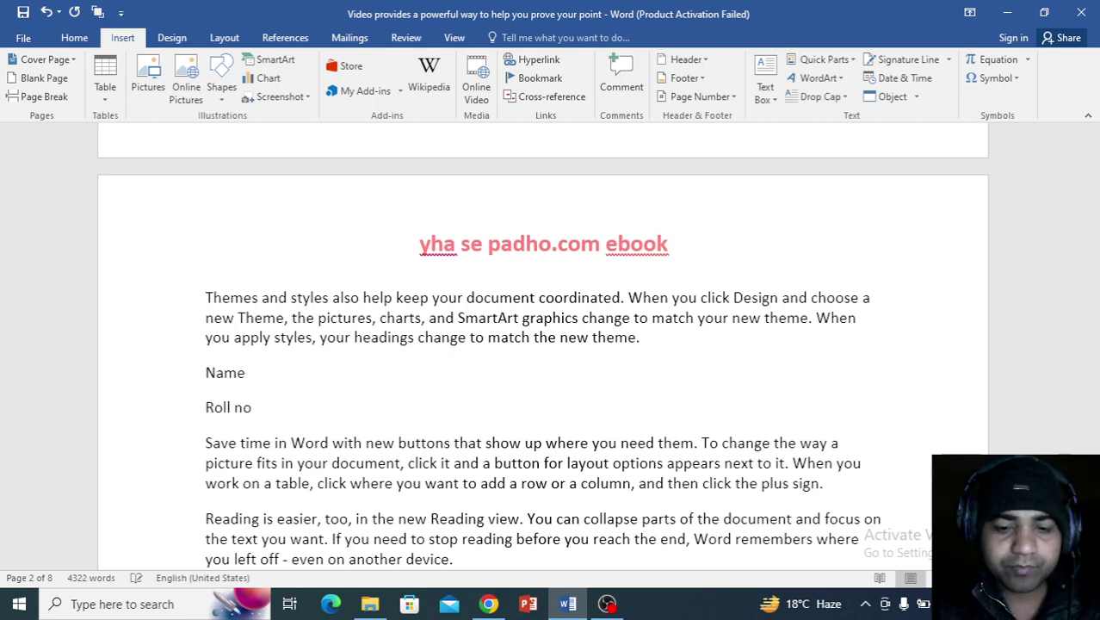
pyautogui.press('Return')
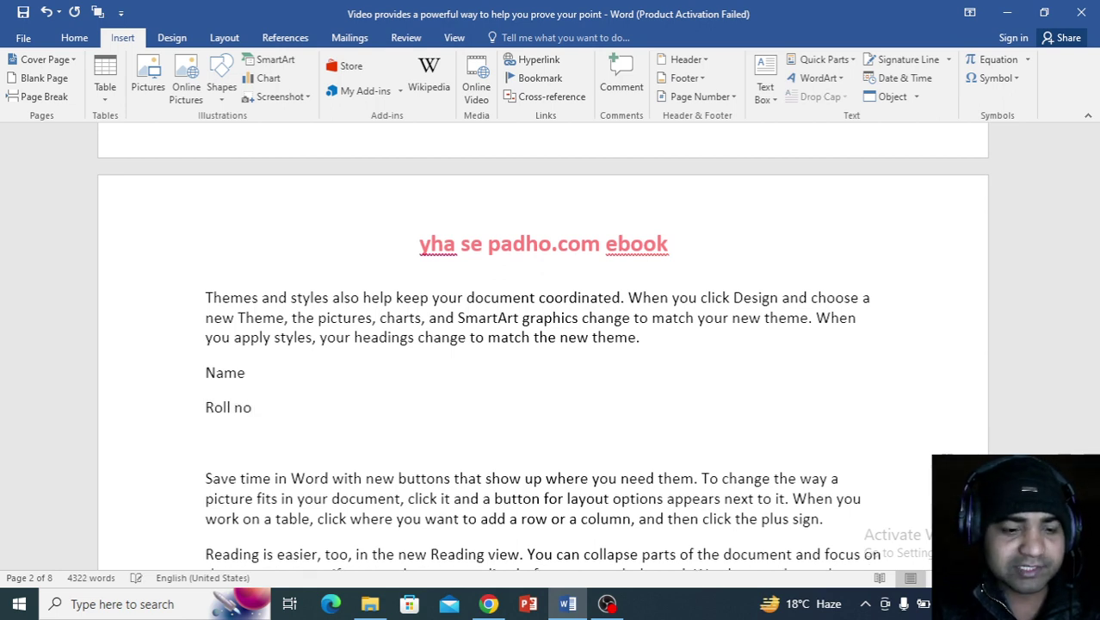
pyautogui.write('cal')
pyautogui.press('BackSpace')
pyautogui.write('\\')
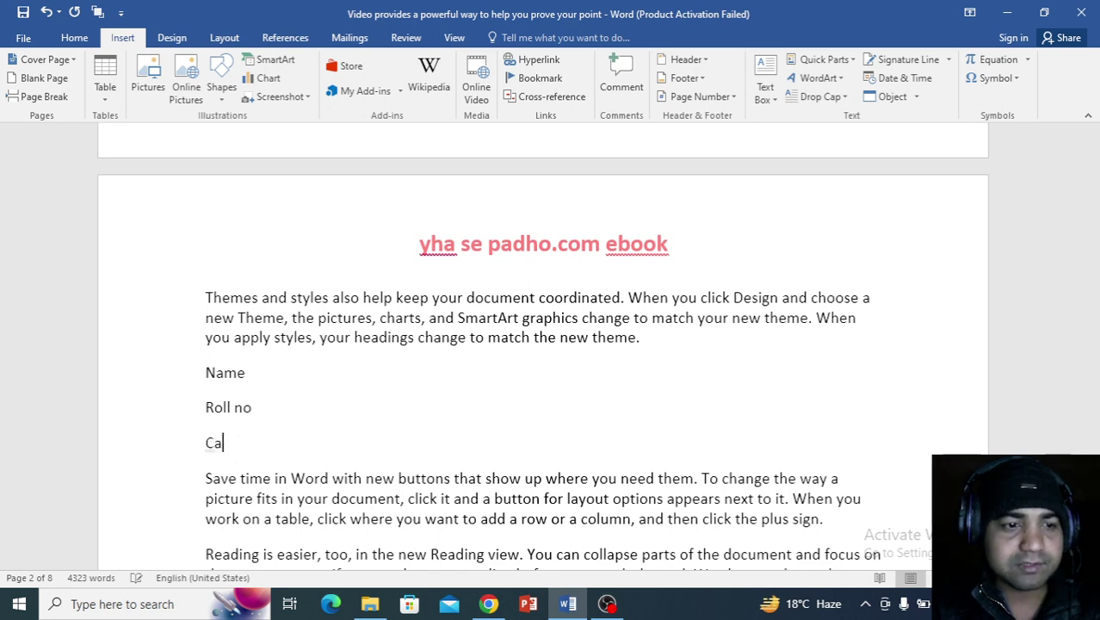
pyautogui.write('lass')
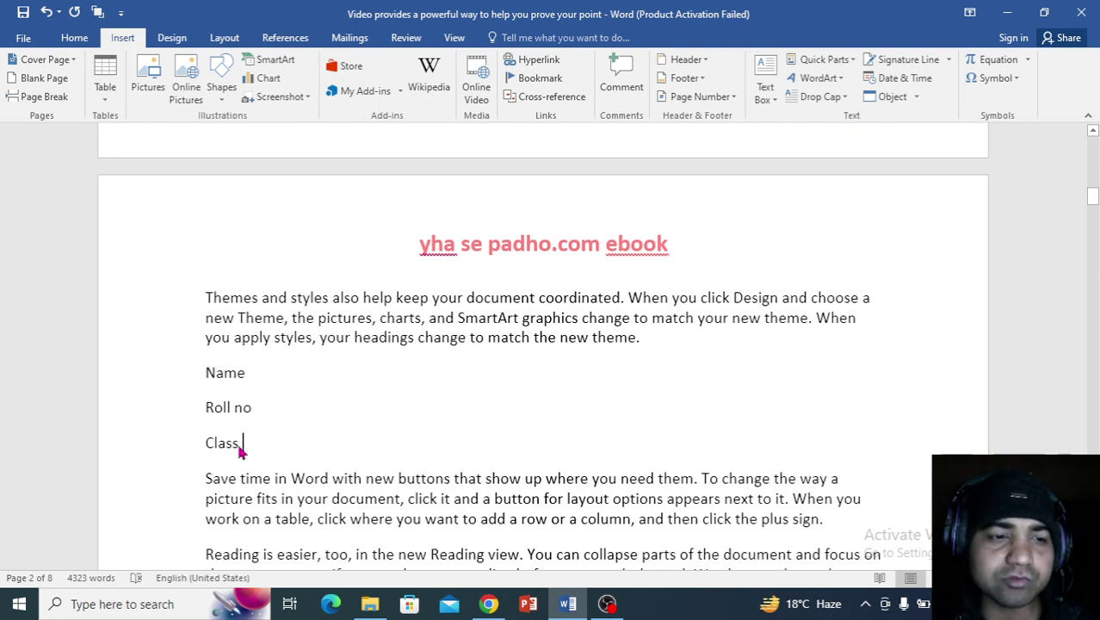
pyautogui.moveTo(243, 446); pyautogui.dragTo(206, 377)
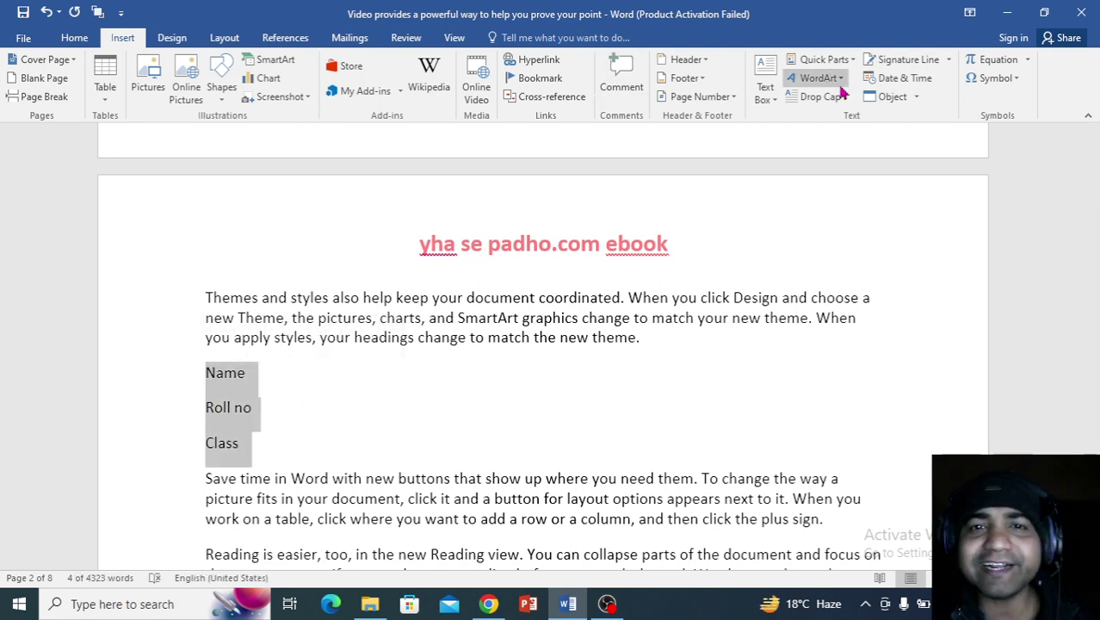
# Save the three lines to the Quick Part Gallery as 'Name', then delete them from the page
pyautogui.click(852, 61)
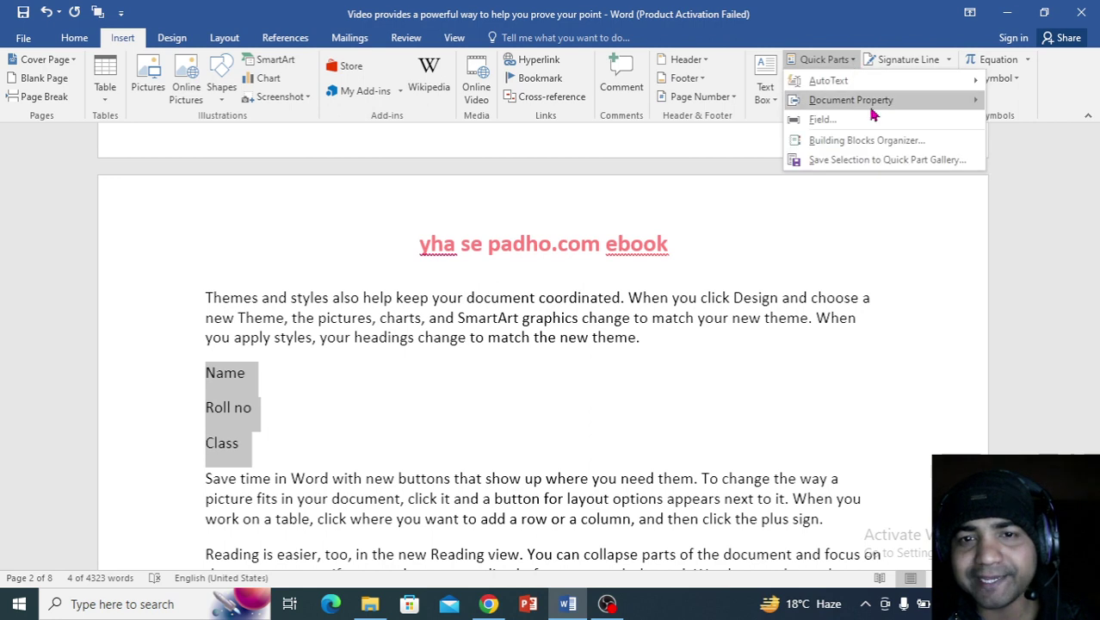
pyautogui.click(866, 162)
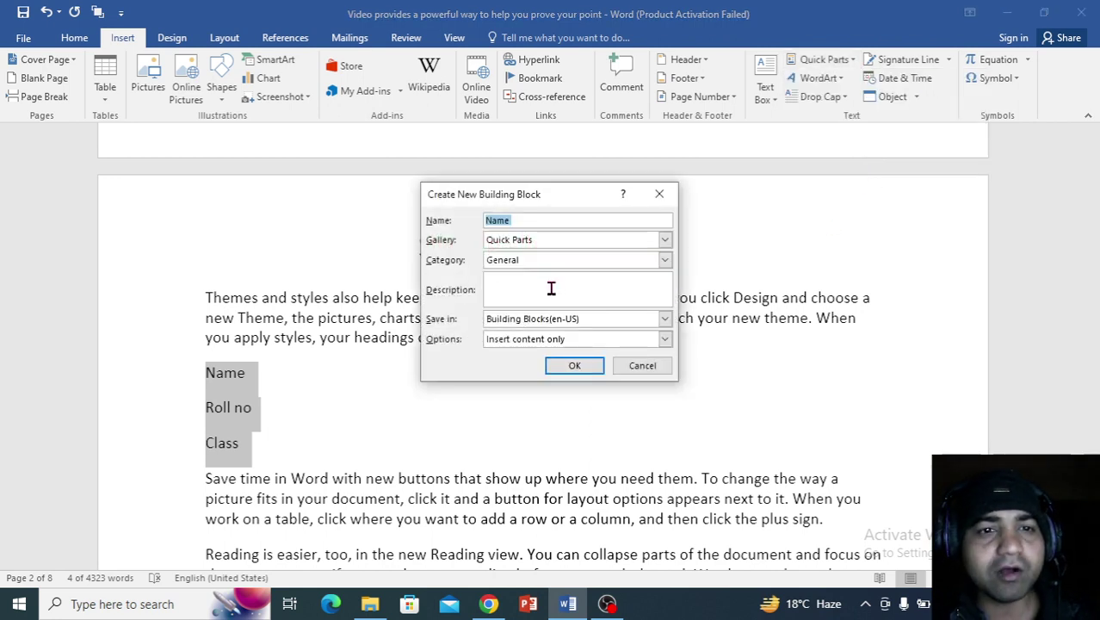
pyautogui.click(519, 221)
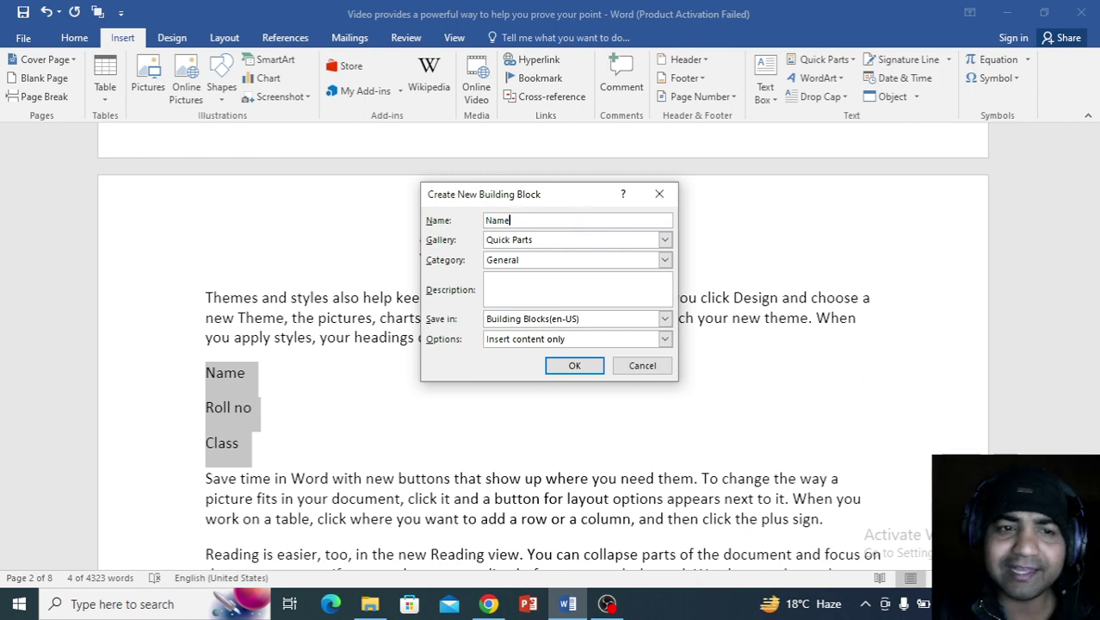
pyautogui.click(574, 365)
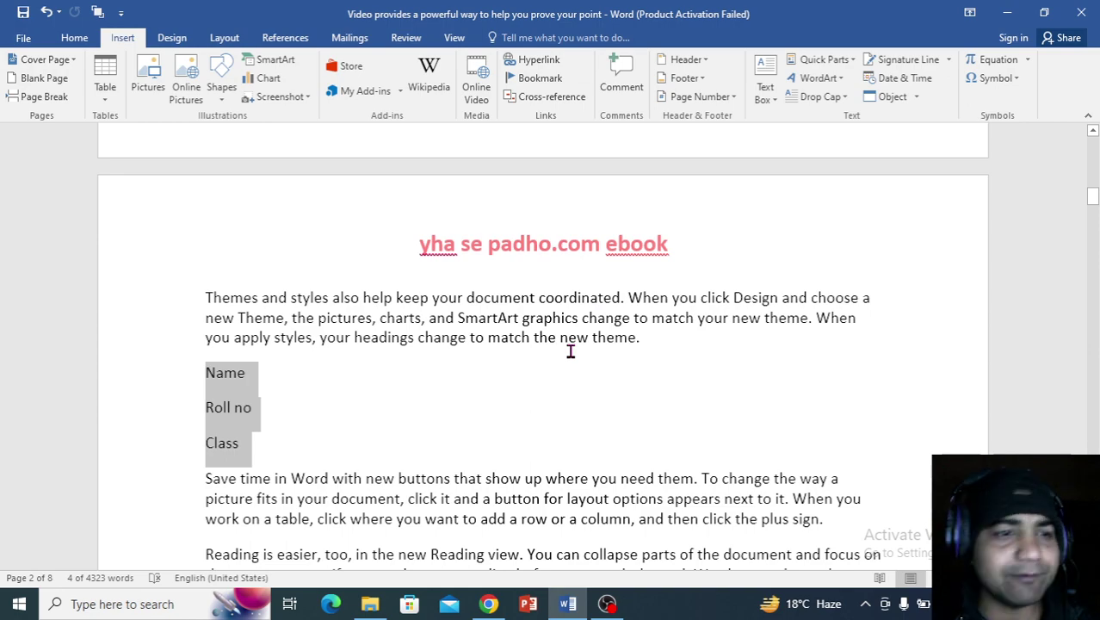
pyautogui.press('Delete')
pyautogui.scroll(3, 577, 336)
pyautogui.scroll(-5, 584, 341)
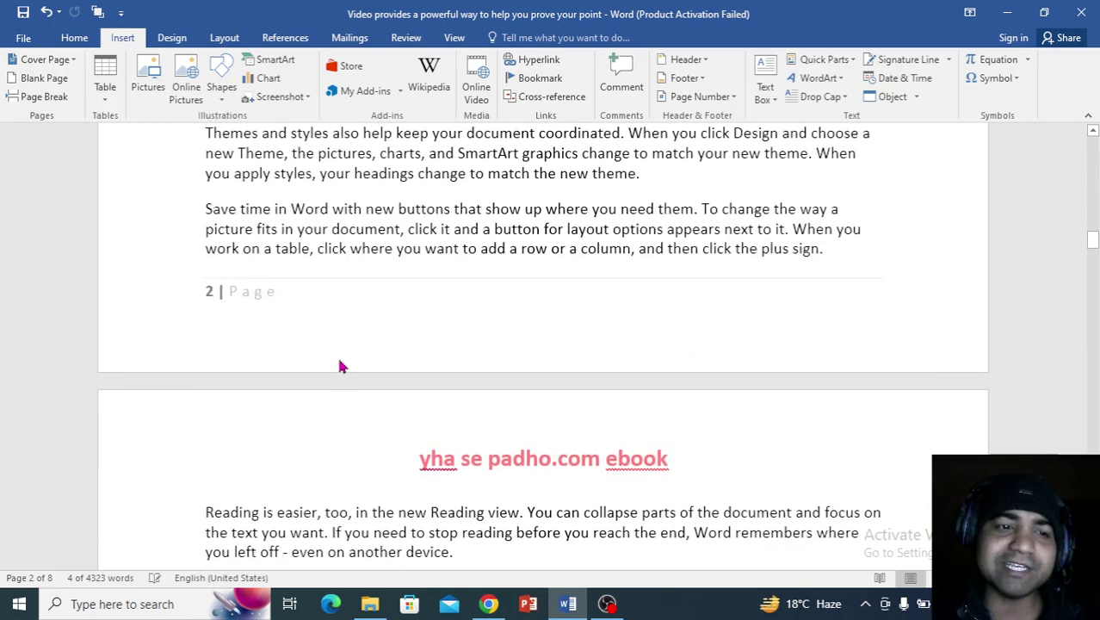
# Insert the 'Name' AutoText block below the paragraph ending 'device.' on page 3
pyautogui.scroll(-3, 340, 366)
pyautogui.click(485, 282)
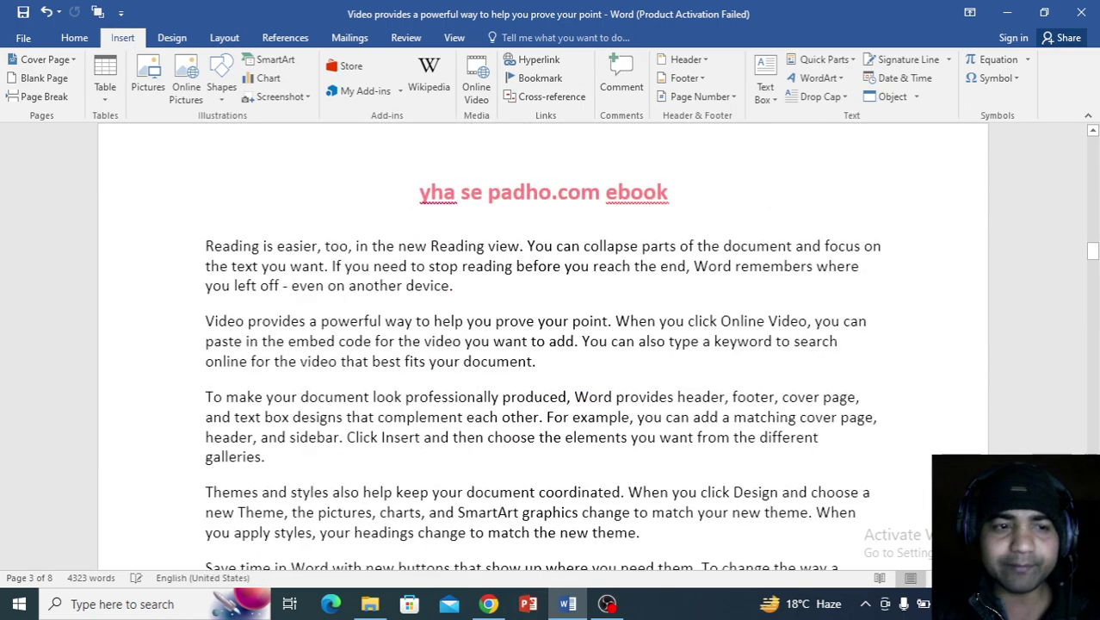
pyautogui.press('Return')
pyautogui.write('name')
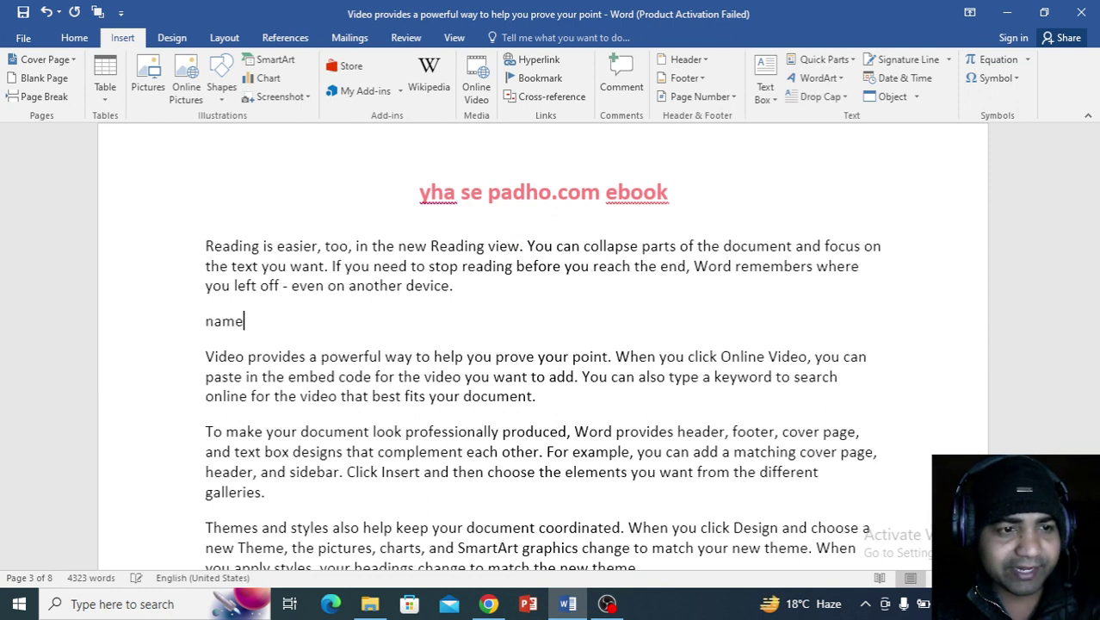
pyautogui.press('XF86MonBrightnessUp')
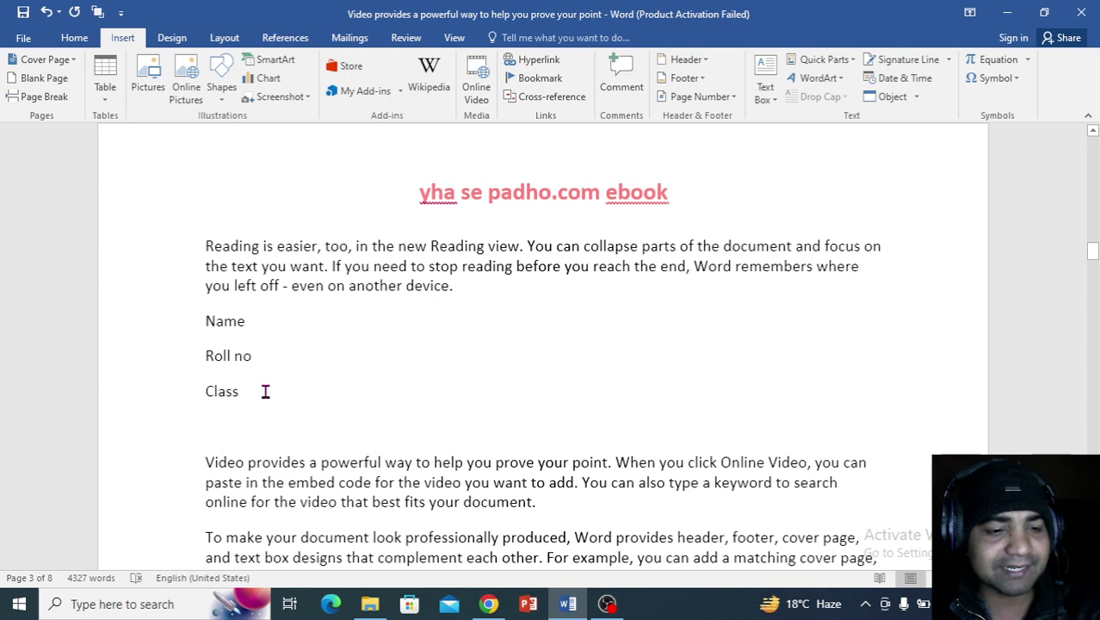
pyautogui.press('F3')
# Insert the 'Name' block again after 'document.' and select it
pyautogui.click(596, 505)
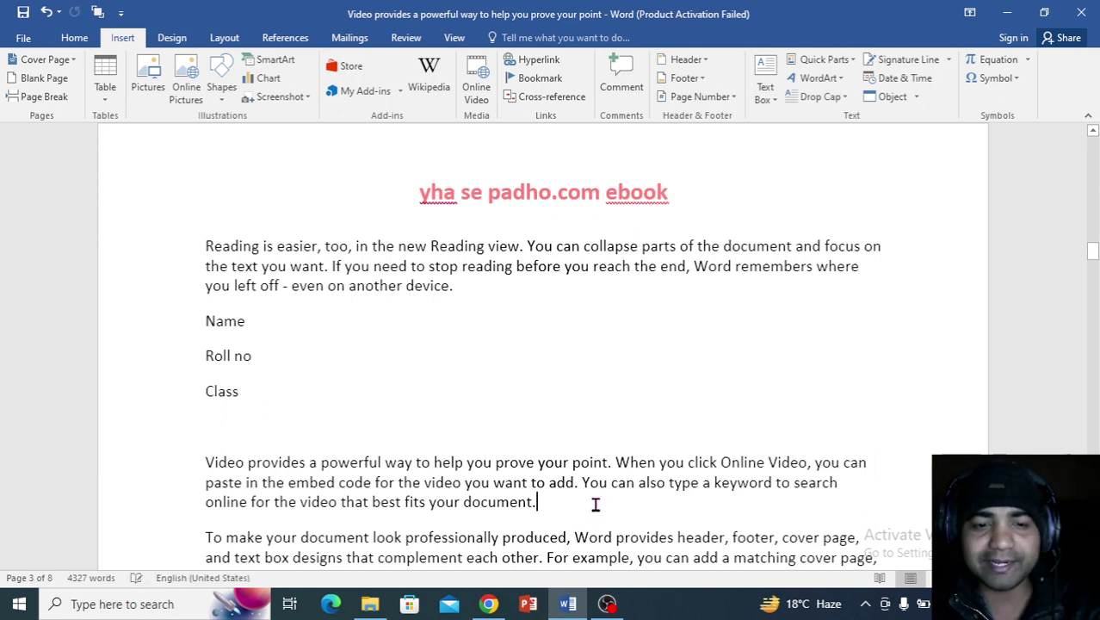
pyautogui.press('Return')
pyautogui.write('name')
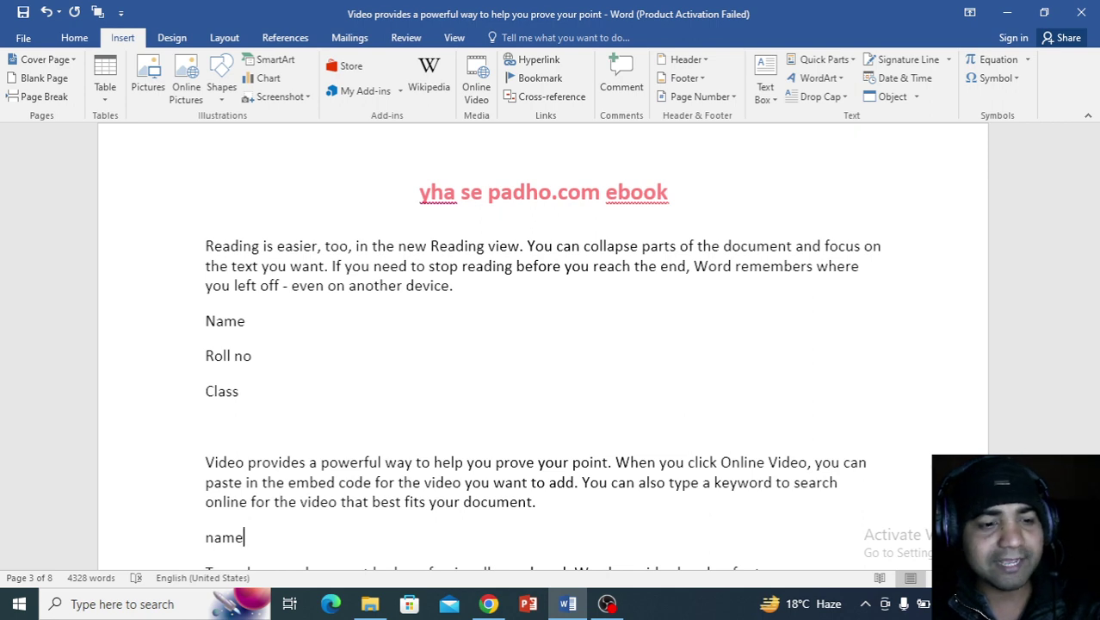
pyautogui.press('F3')
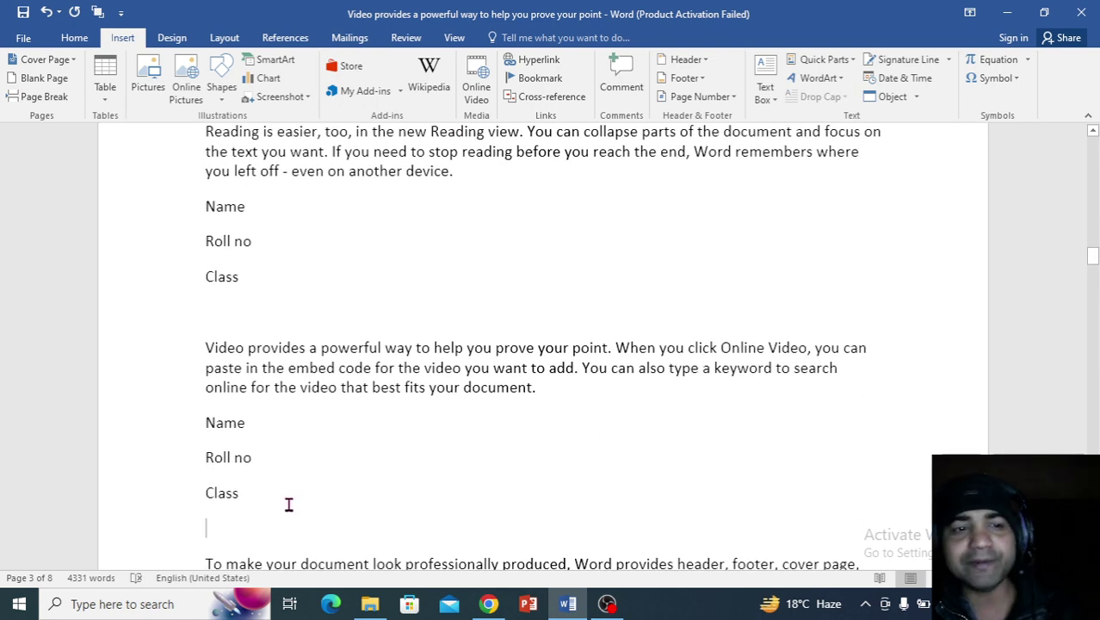
pyautogui.moveTo(255, 492); pyautogui.dragTo(201, 424)
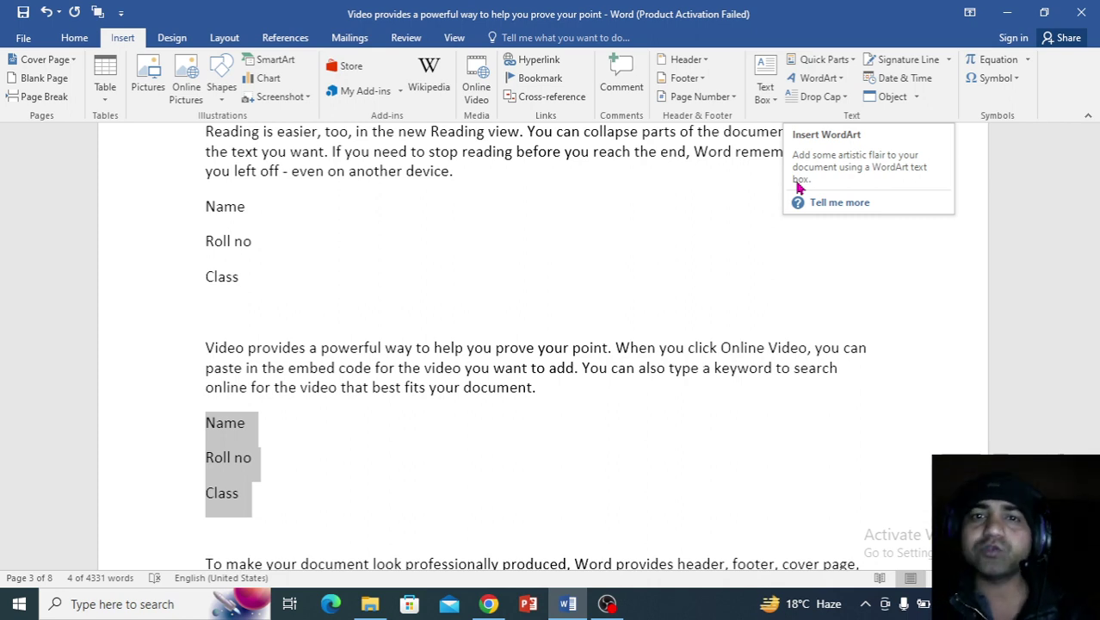
# Turn the Name / Roll no / Class block into WordArt
pyautogui.click(817, 77)
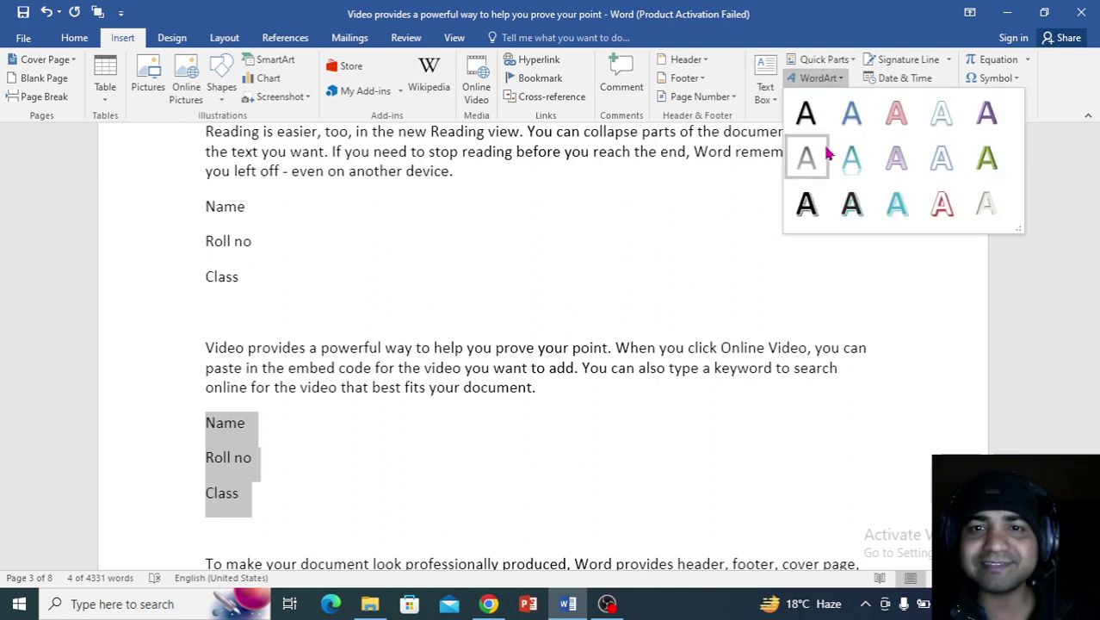
pyautogui.click(852, 203)
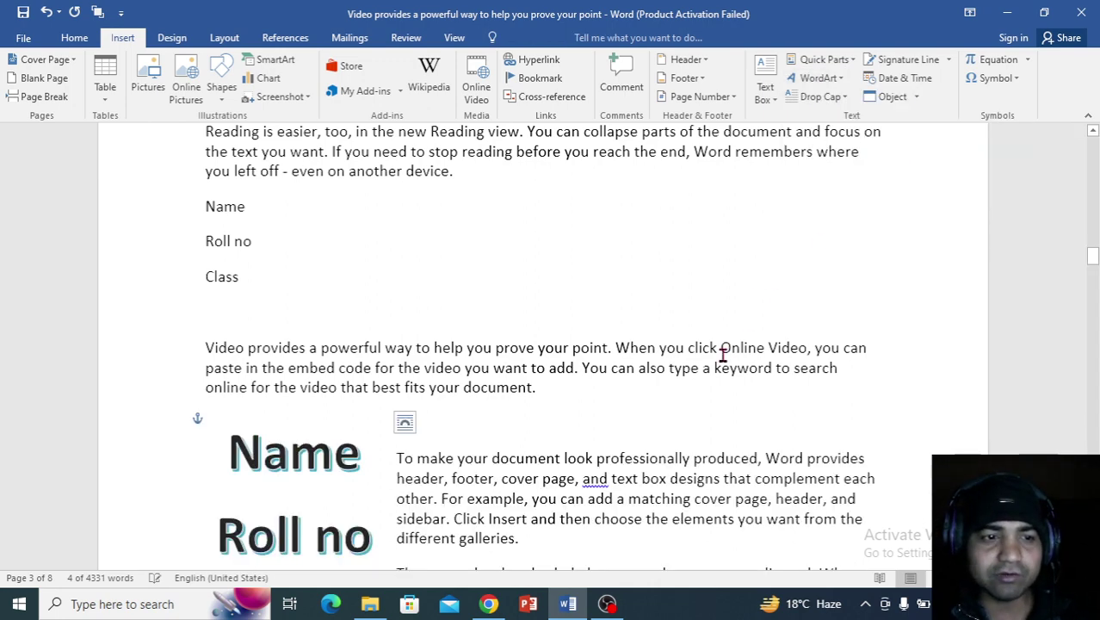
pyautogui.scroll(-3, 726, 347)
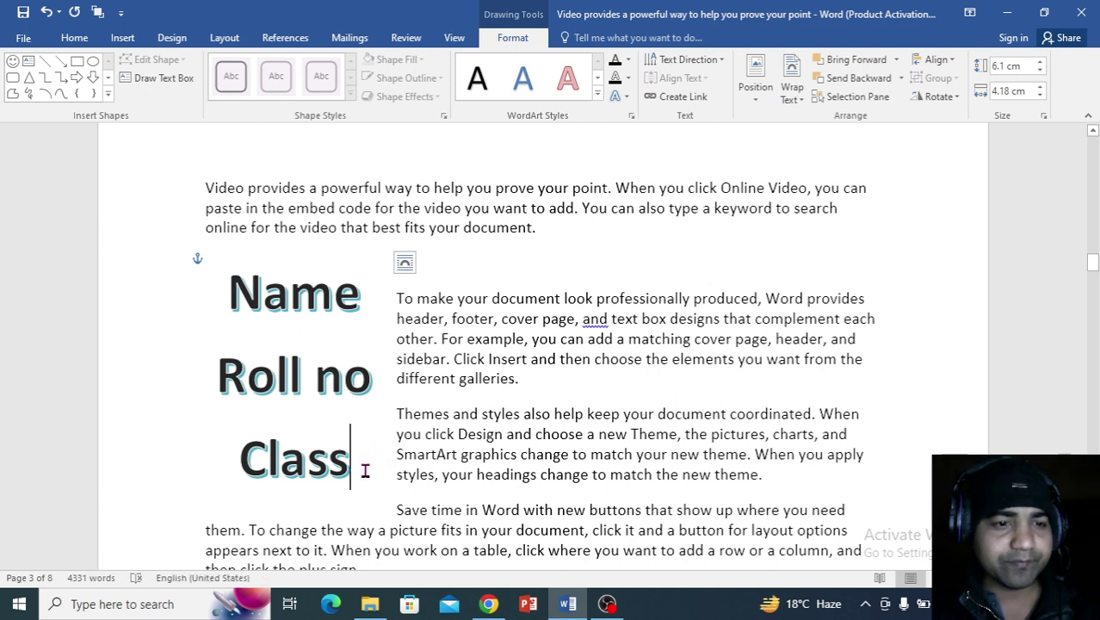
pyautogui.moveTo(353, 465); pyautogui.dragTo(224, 300)
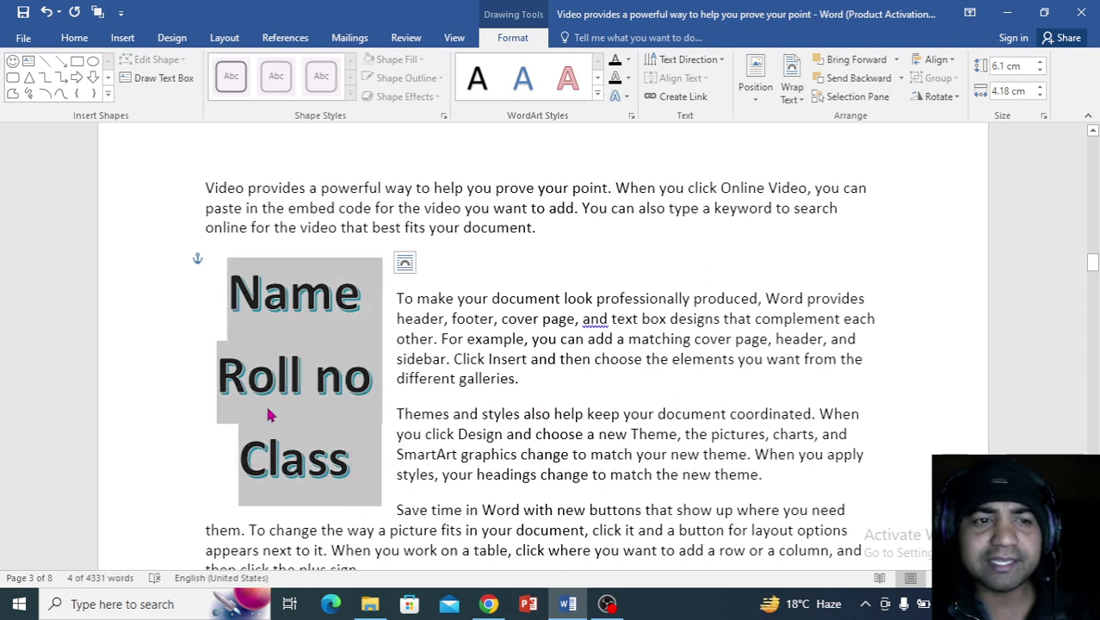
pyautogui.scroll(-5, 496, 368)
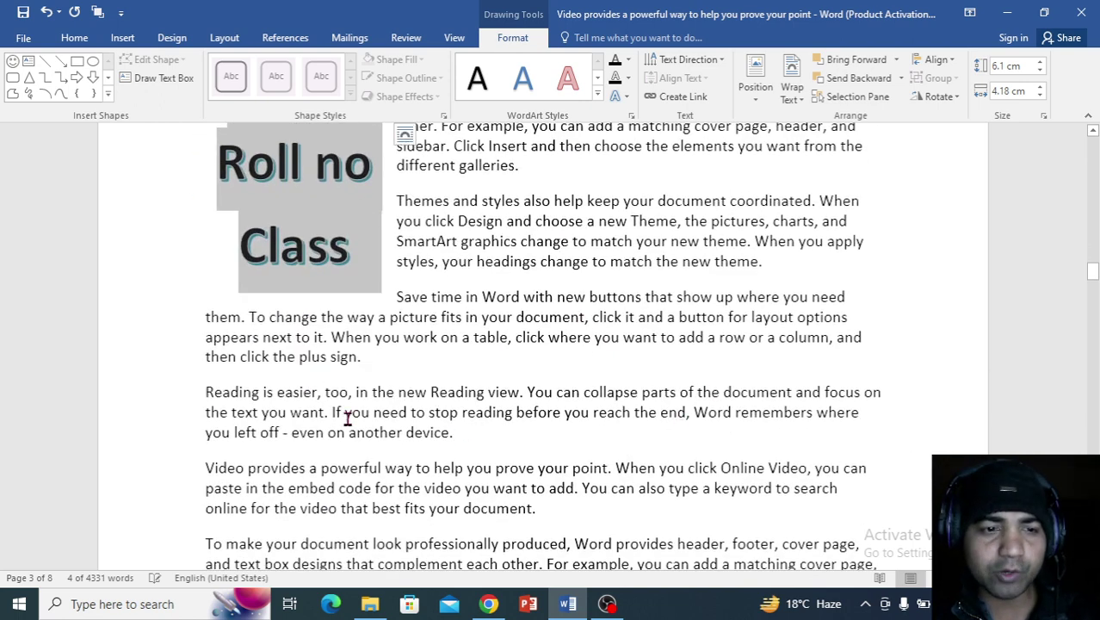
# Turn the 'Reading is easier…' paragraph into large purple WordArt
pyautogui.tripleClick(236, 395)
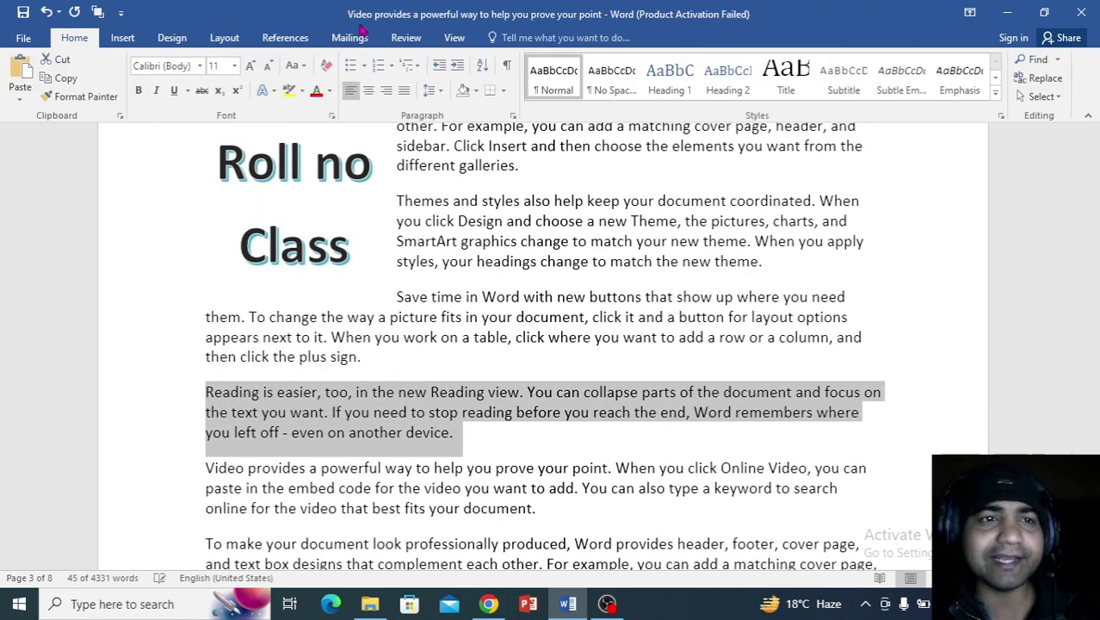
pyautogui.click(122, 38)
pyautogui.click(814, 79)
pyautogui.click(906, 174)
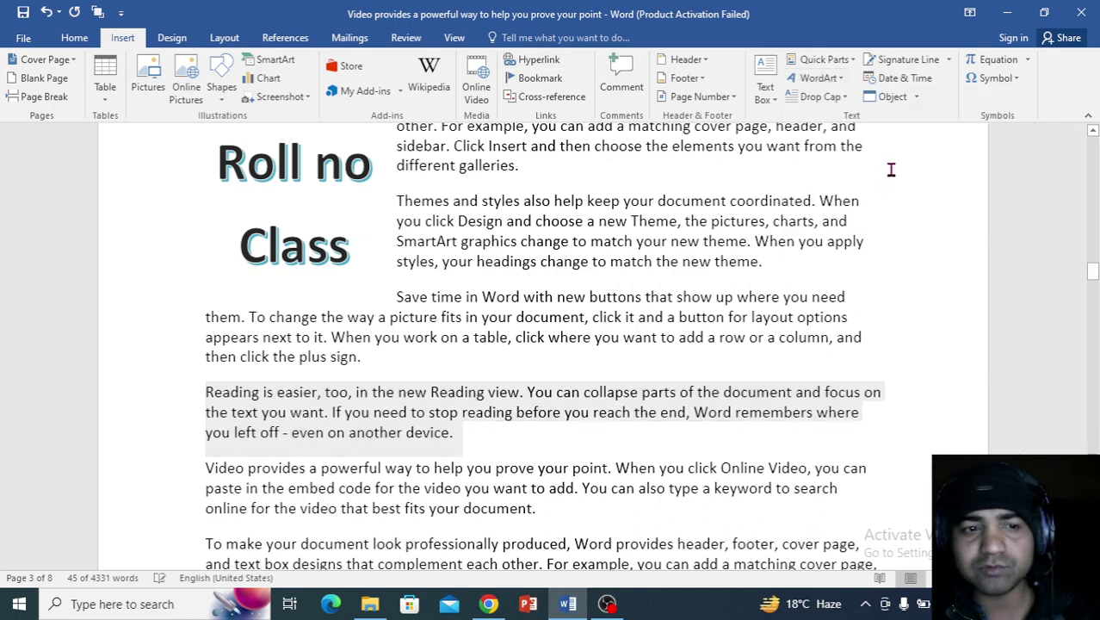
pyautogui.scroll(3, 620, 362)
pyautogui.scroll(-1, 465, 331)
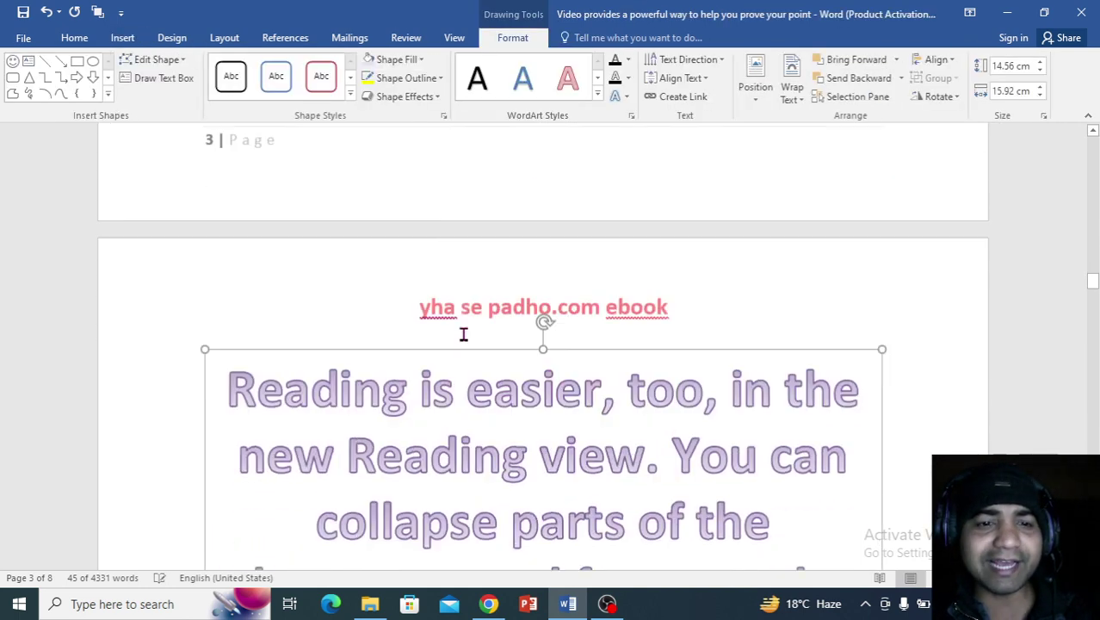
pyautogui.scroll(-6, 465, 328)
pyautogui.scroll(-5, 516, 332)
# Add a teal WordArt of random letters in a new paragraph after 'new theme.'
pyautogui.click(650, 283)
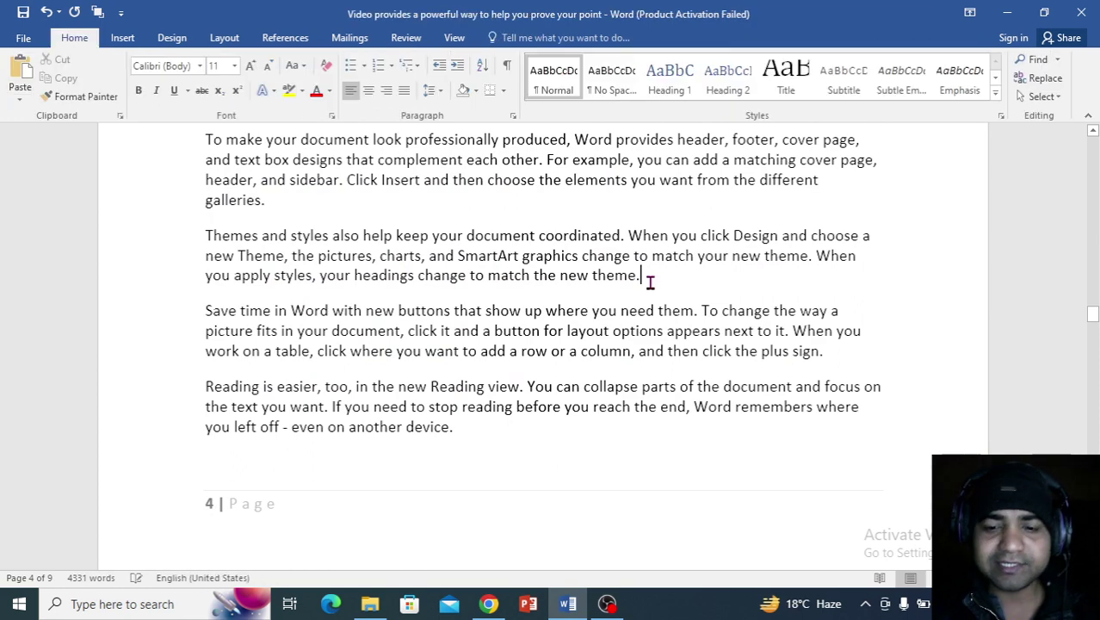
pyautogui.press('Return')
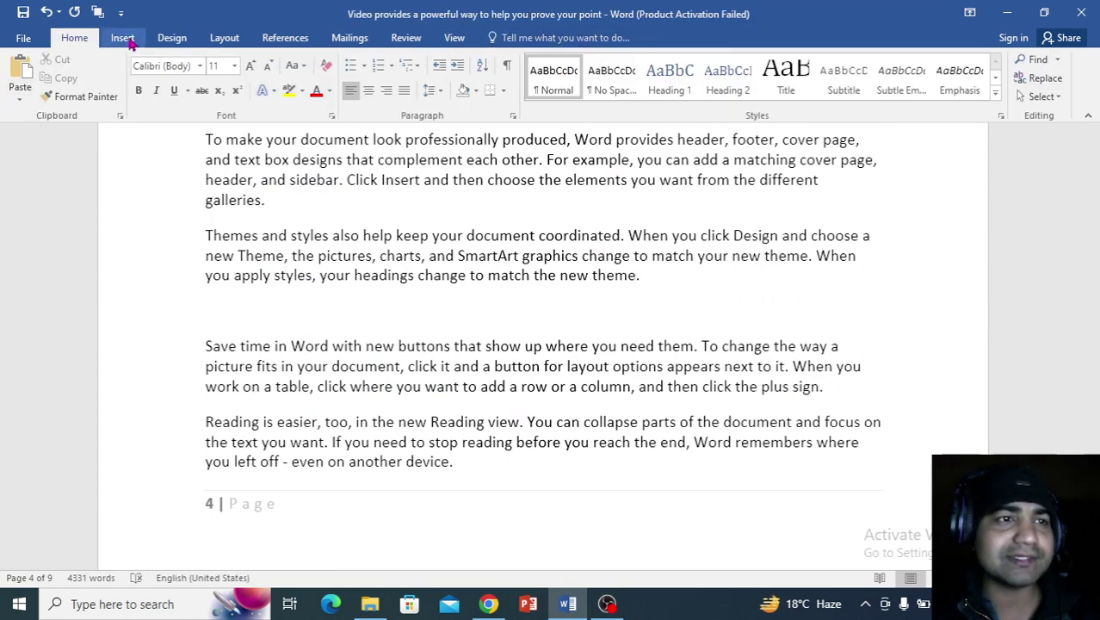
pyautogui.click(123, 37)
pyautogui.click(816, 77)
pyautogui.click(860, 159)
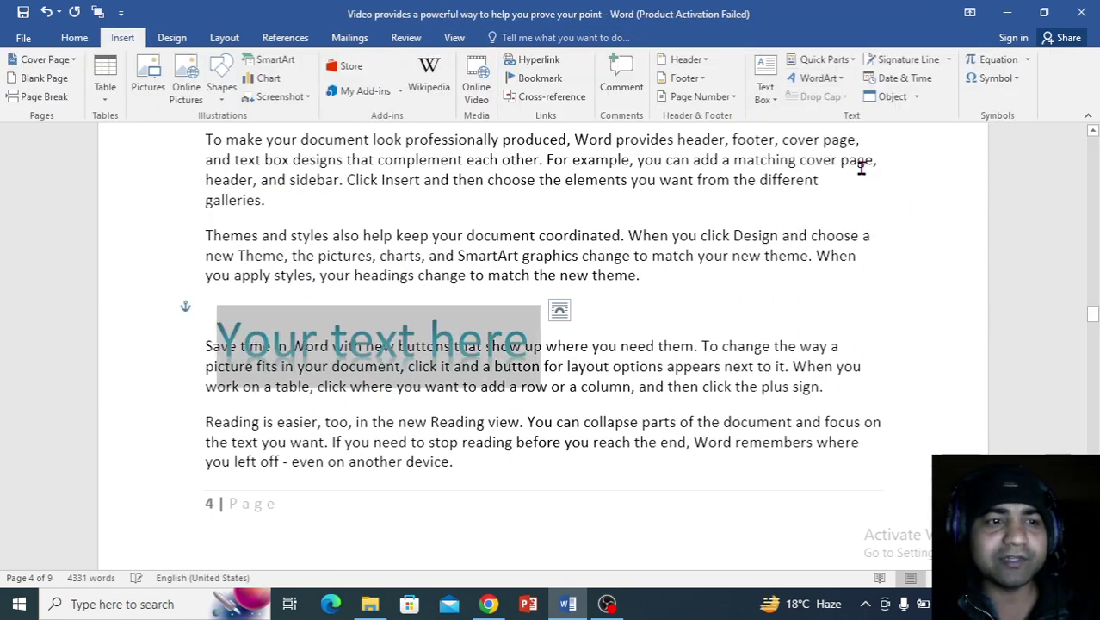
pyautogui.write('dshgodfsjxgdskfjxgidfso')
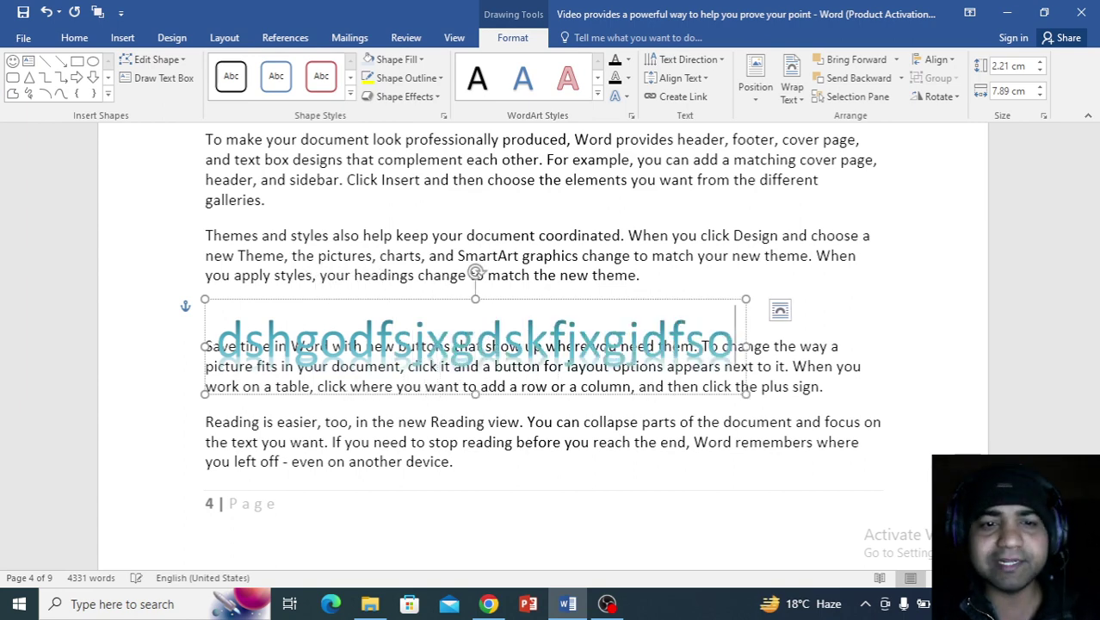
pyautogui.write('ig')
pyautogui.click(864, 161)
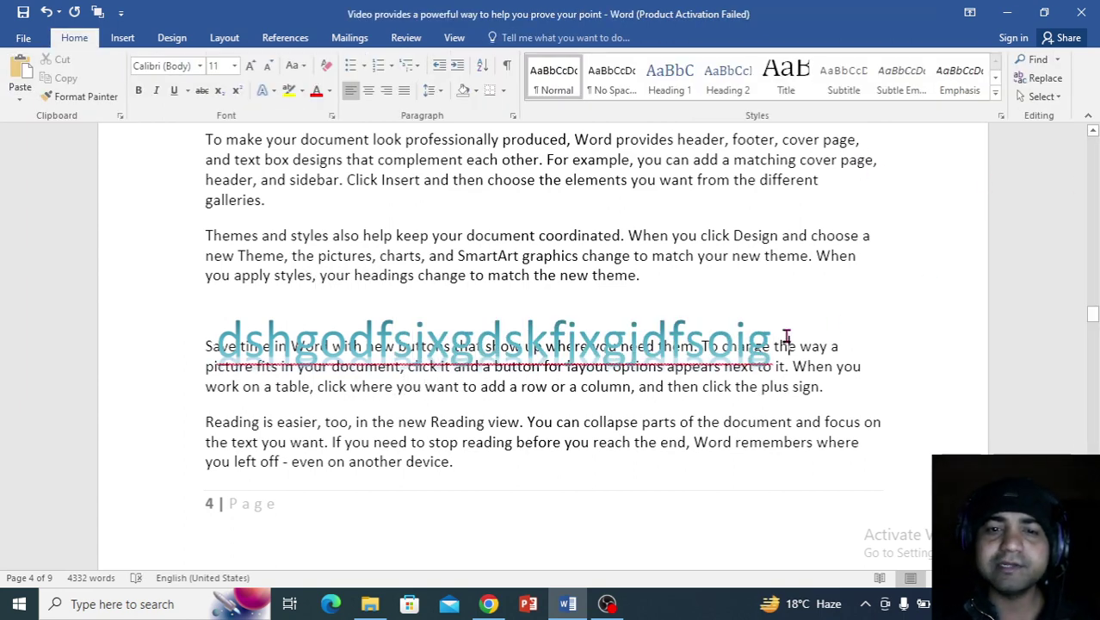
pyautogui.click(122, 38)
pyautogui.moveTo(214, 237)
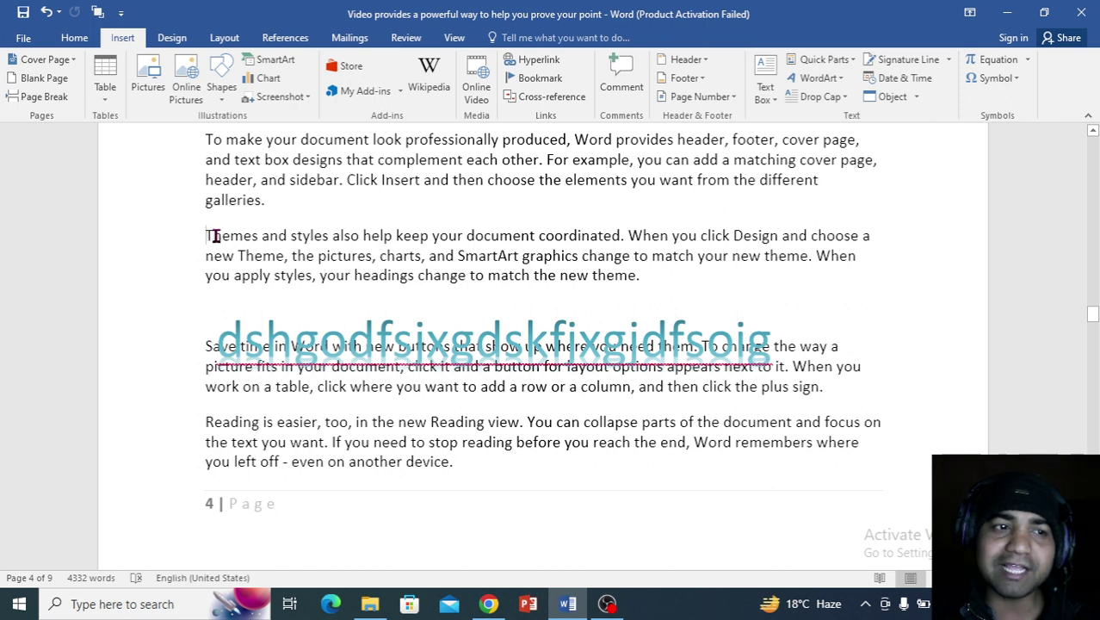
# Start the 'Themes and styles' paragraph with a Dropped capital T
pyautogui.moveTo(204, 236); pyautogui.dragTo(272, 240)
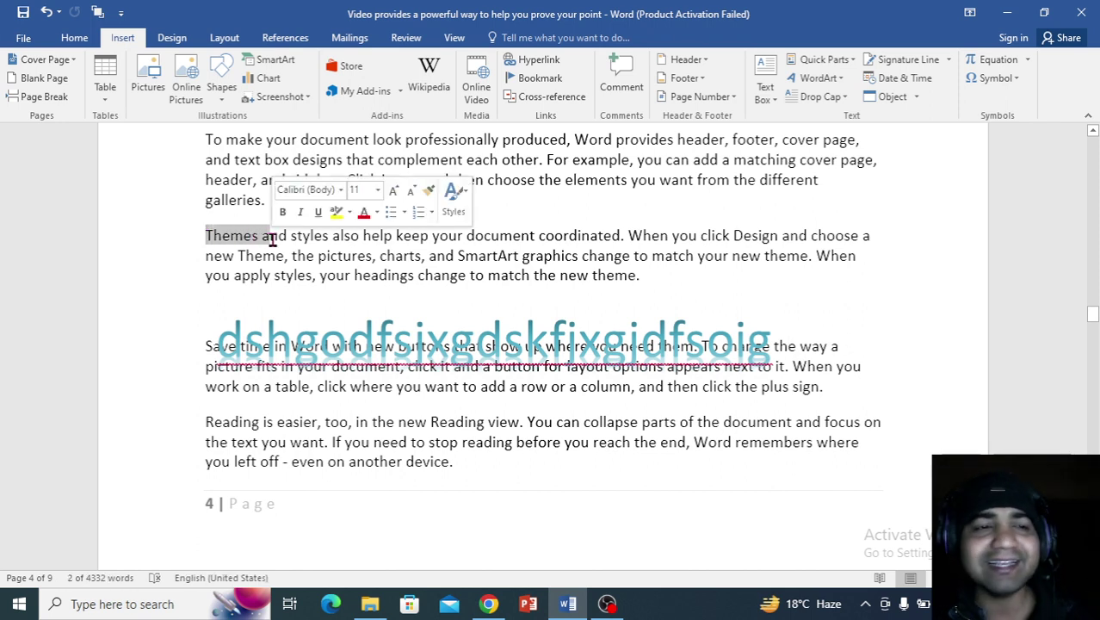
pyautogui.click(820, 96)
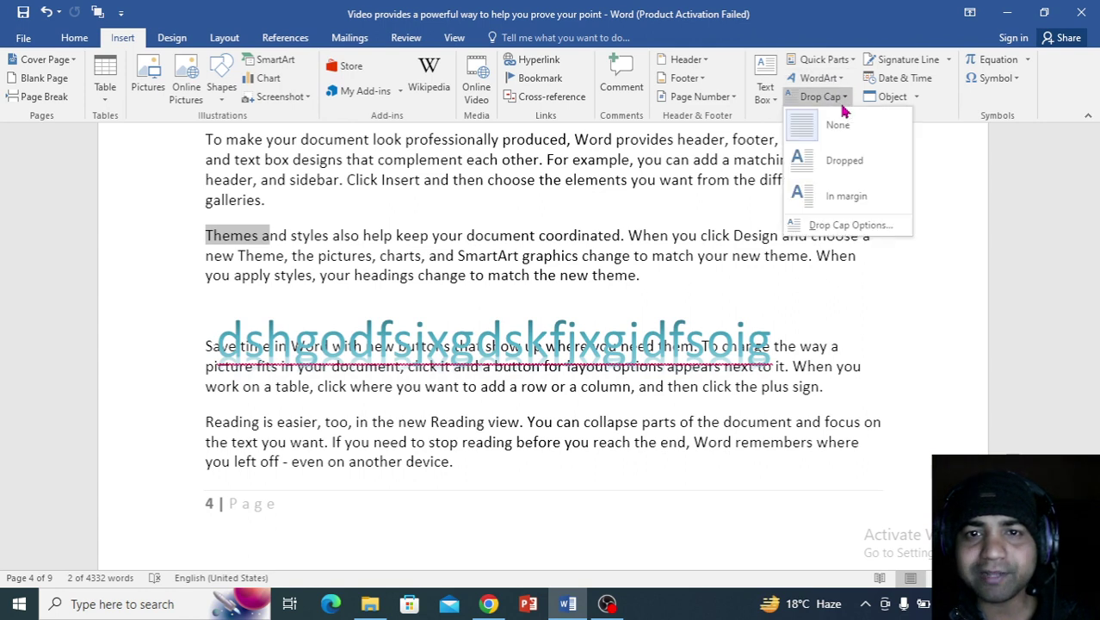
pyautogui.click(843, 162)
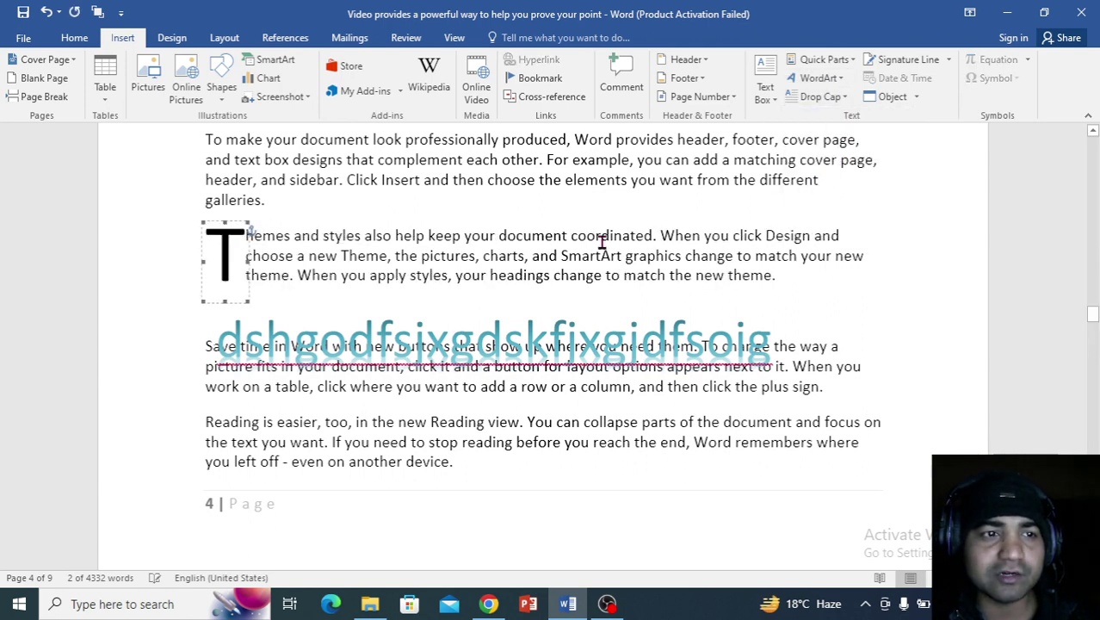
pyautogui.click(397, 280)
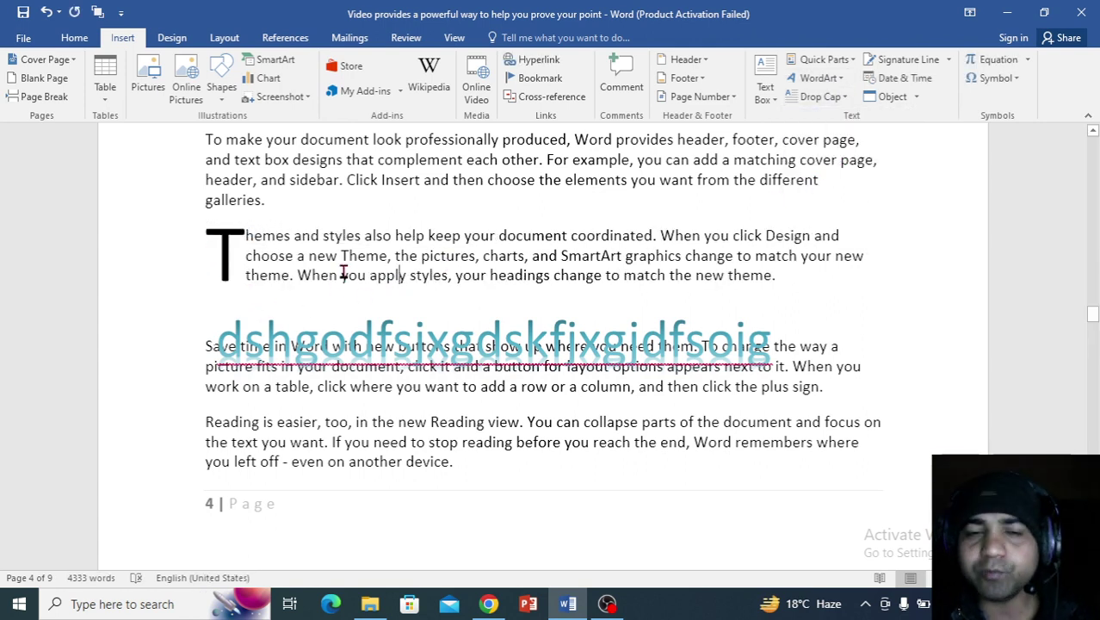
pyautogui.click(835, 96)
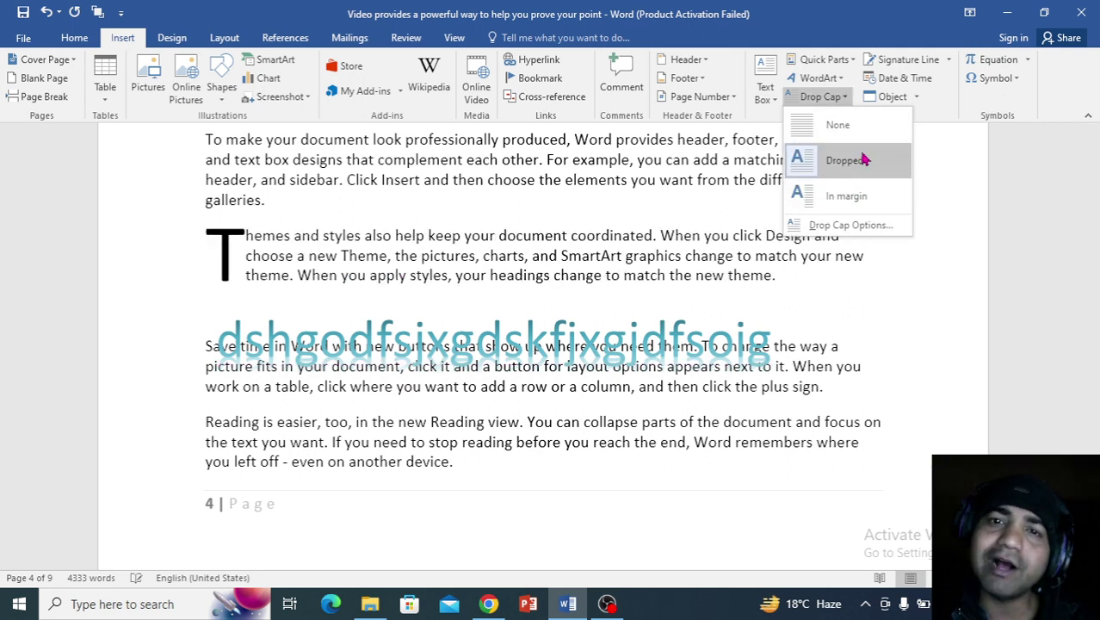
pyautogui.click(950, 253)
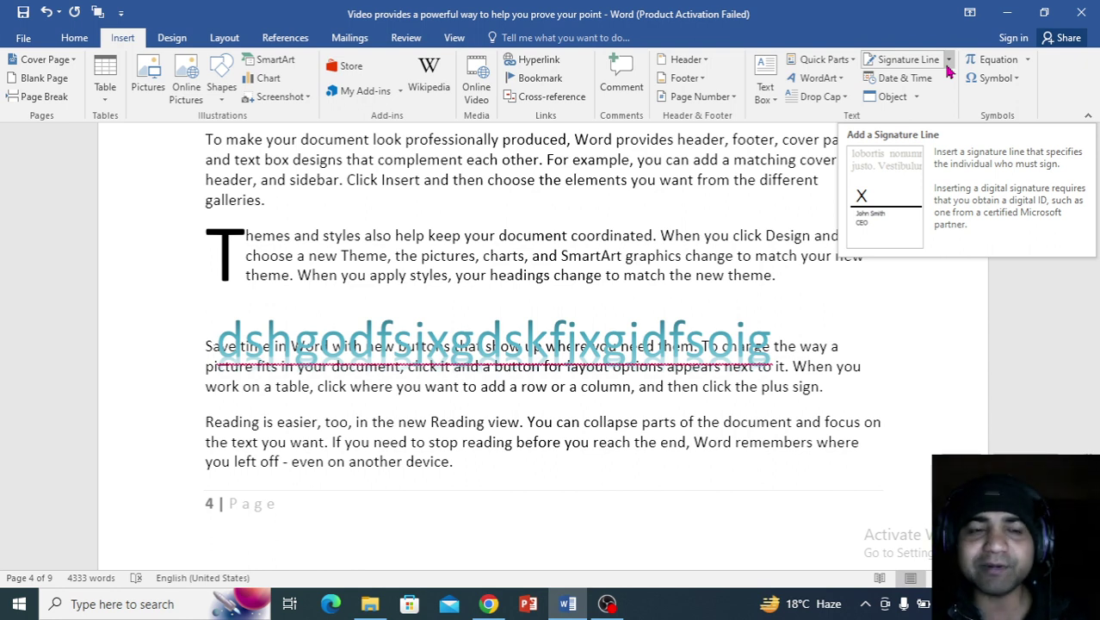
# Close the stray browser tab and begin a Microsoft Office Signature Line in Word
pyautogui.click(947, 71)
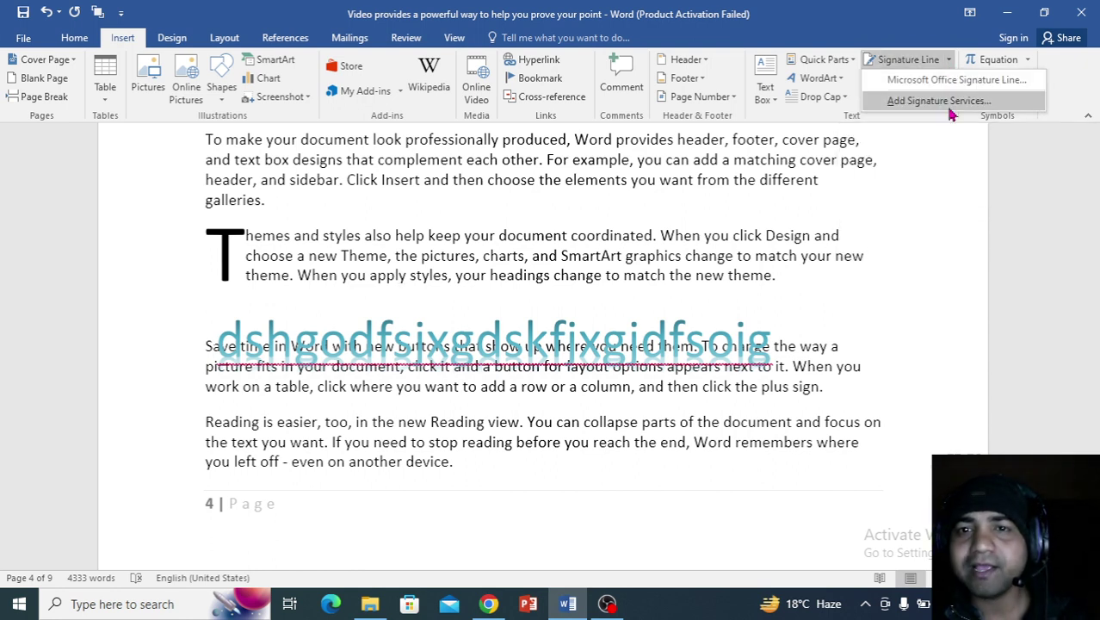
pyautogui.click(944, 103)
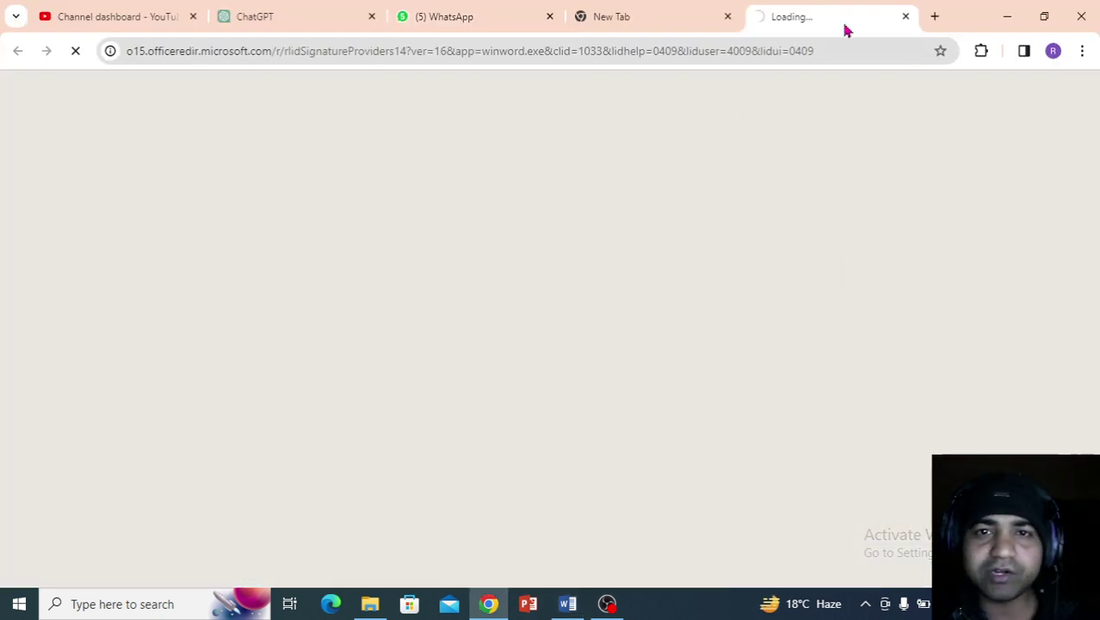
pyautogui.click(905, 16)
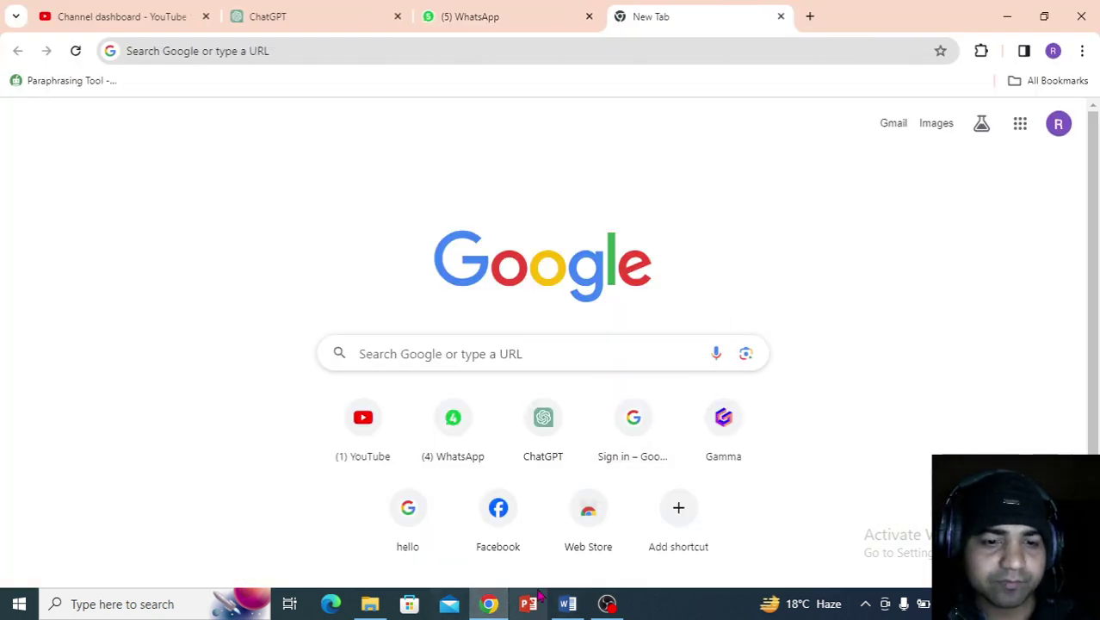
pyautogui.click(567, 604)
pyautogui.click(938, 62)
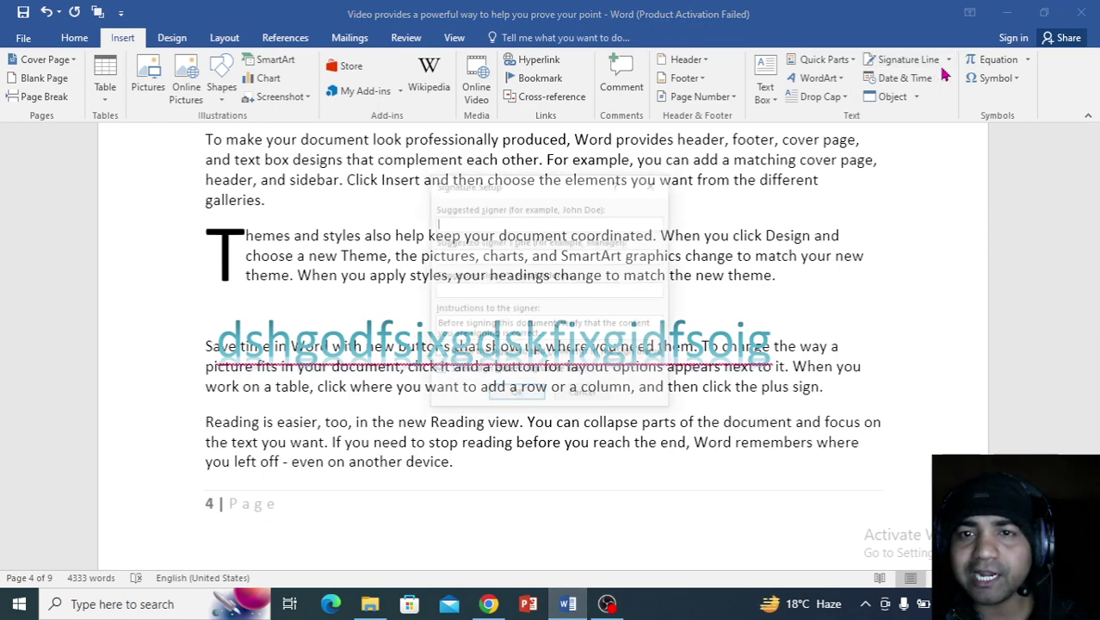
# Enter the signer's name, title 'teacher' and e-mail address, and insert the signature line
pyautogui.moveTo(505, 184); pyautogui.dragTo(774, 182)
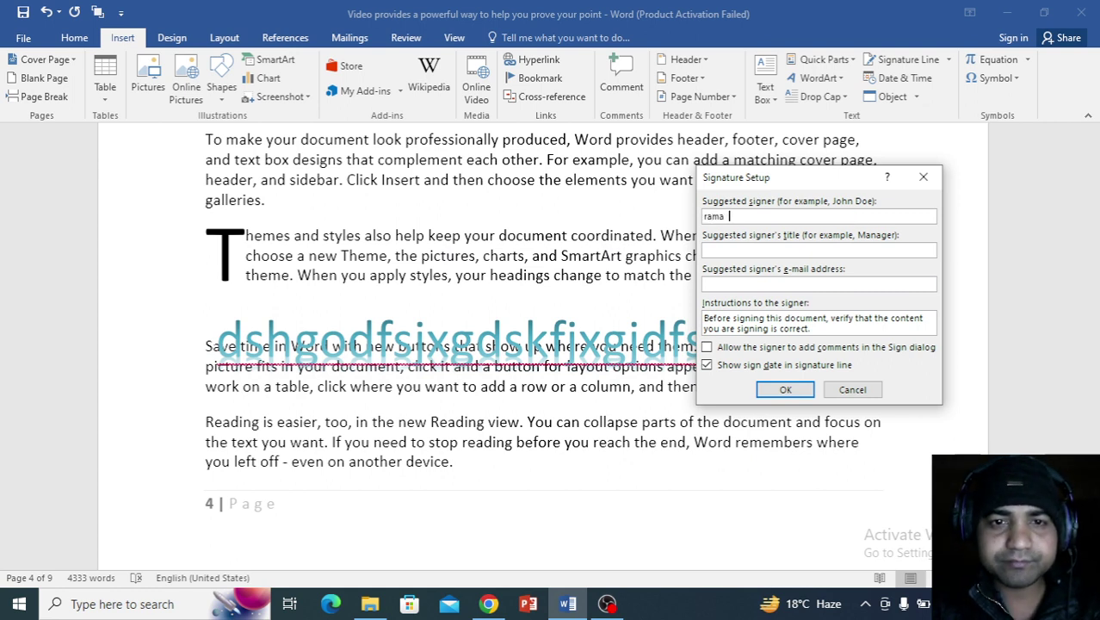
pyautogui.write('n')
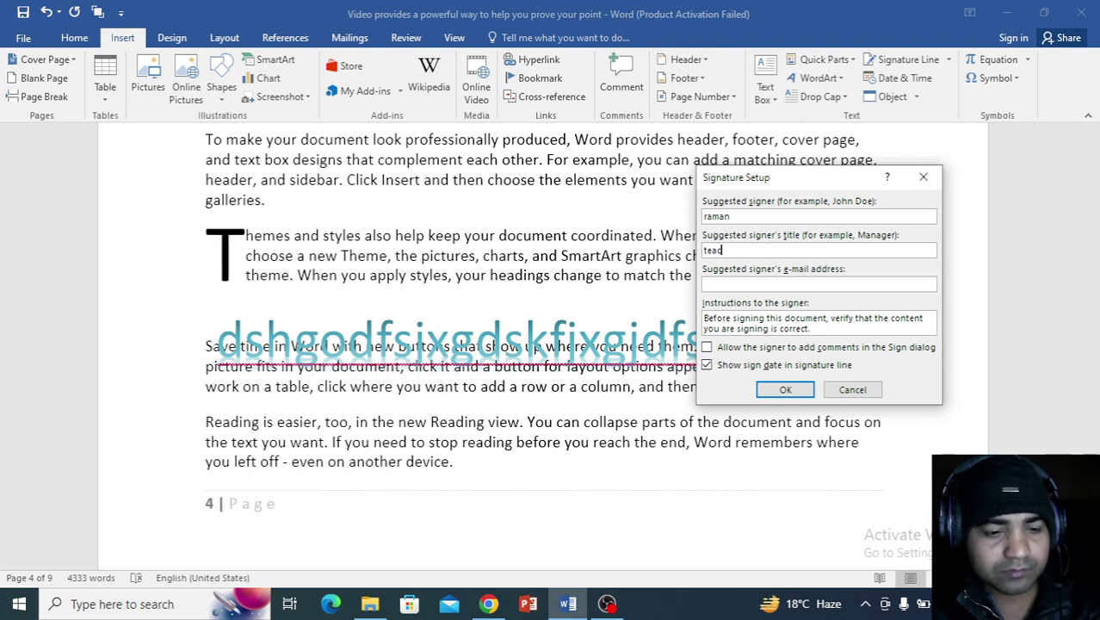
pyautogui.click(838, 284)
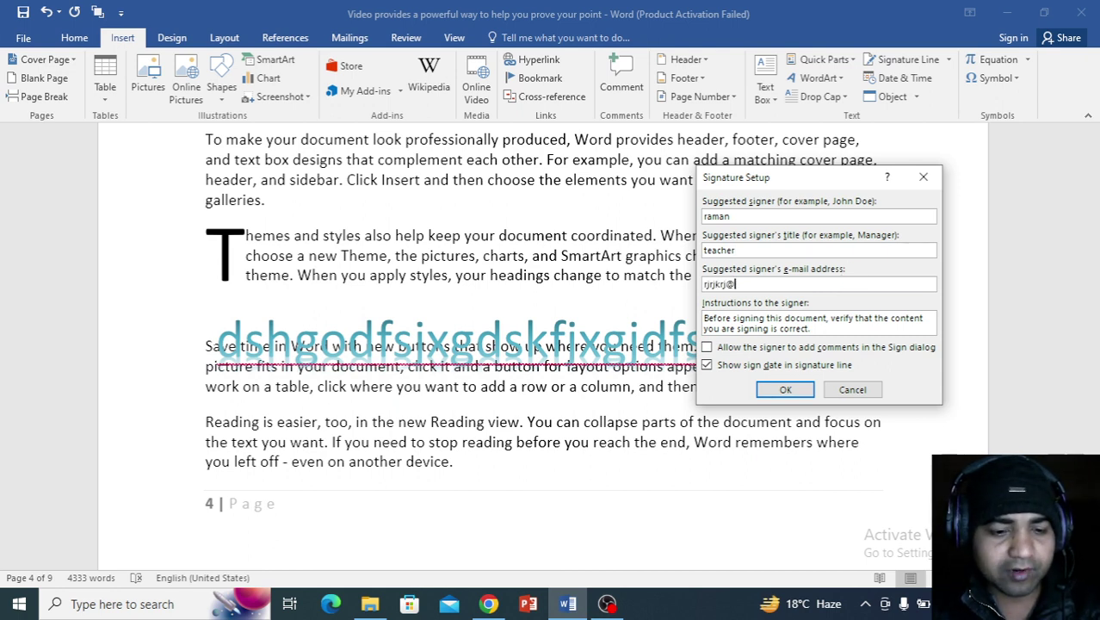
pyautogui.write('mai')
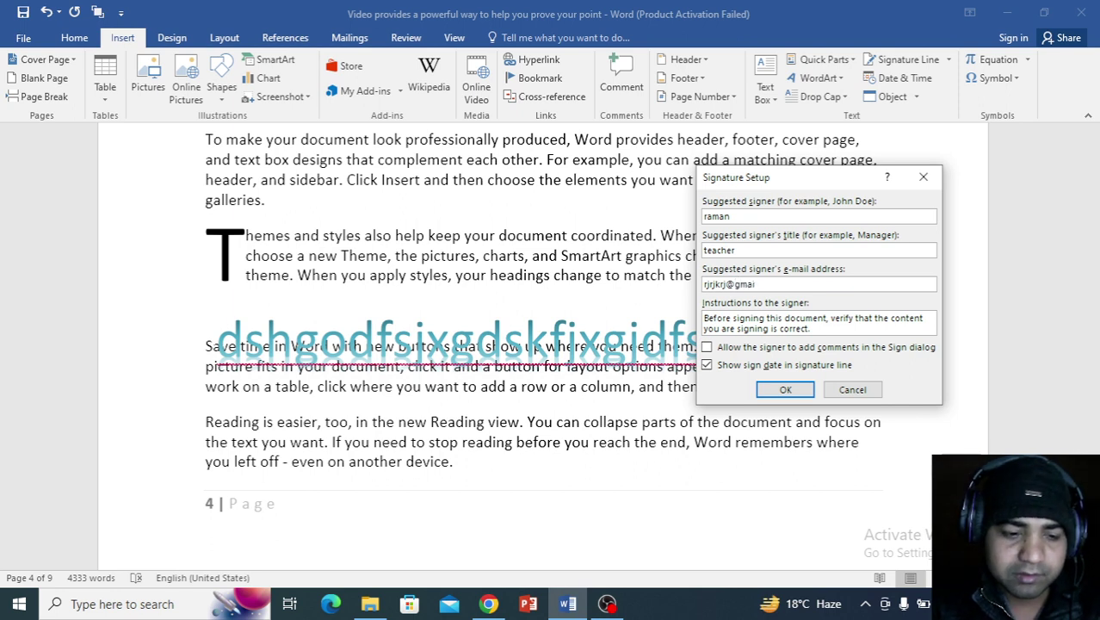
pyautogui.write('l.com')
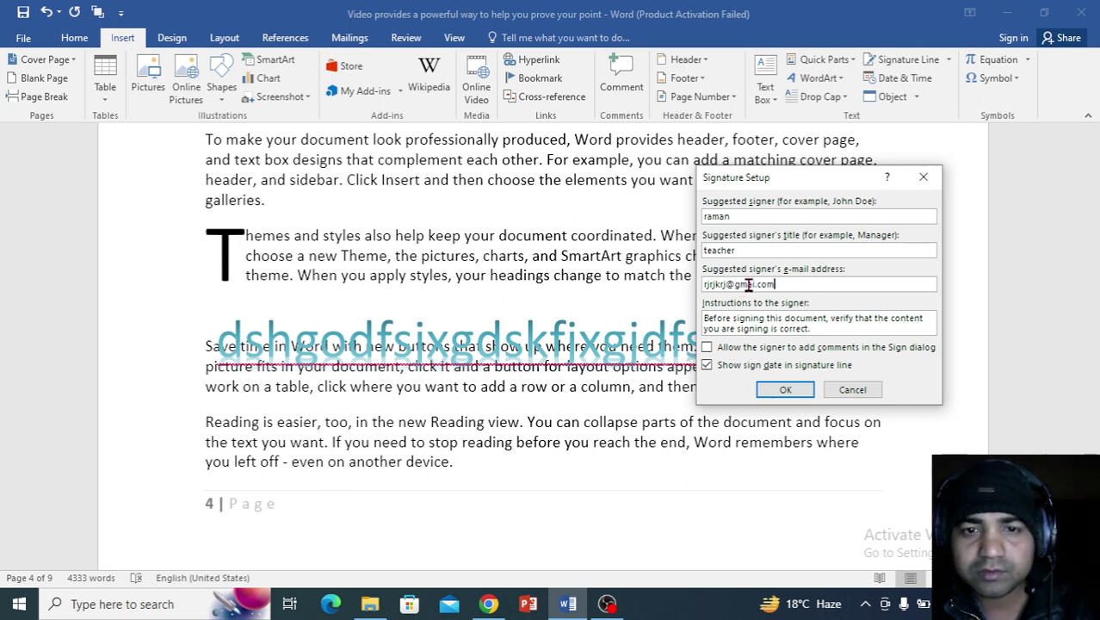
pyautogui.click(752, 284)
pyautogui.write('l')
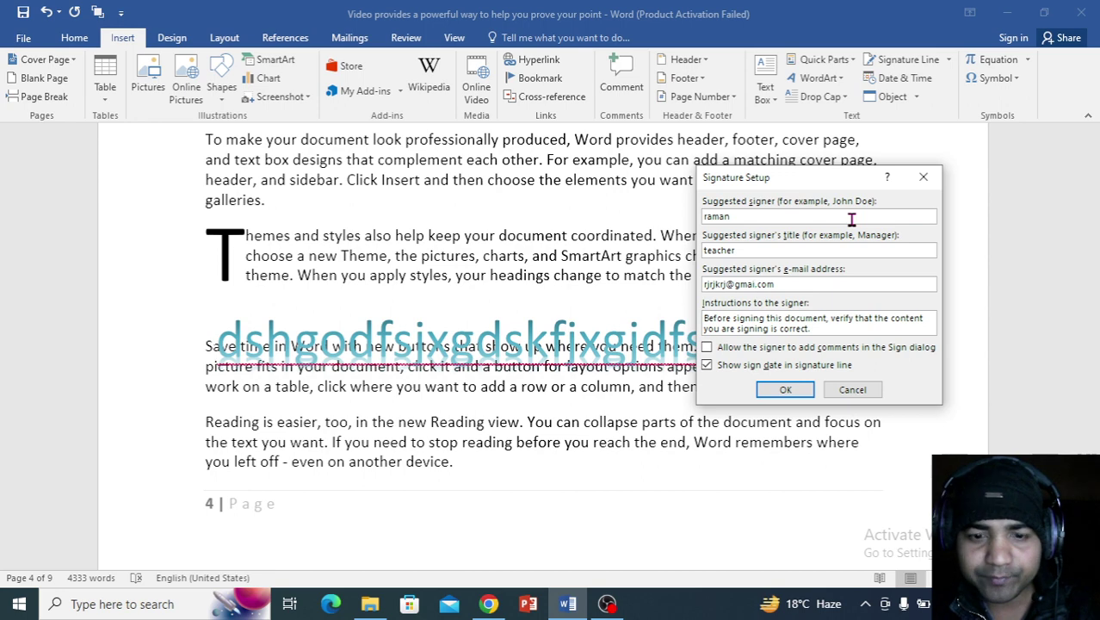
pyautogui.click(779, 389)
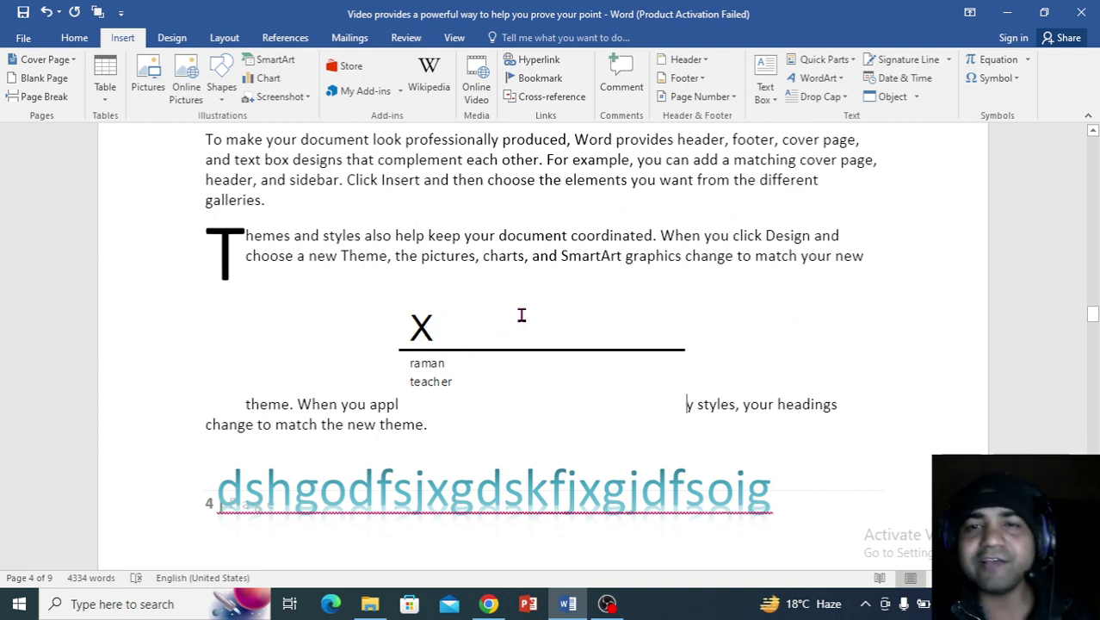
# Insert the date in '1 February 2024' format and start a new line after it
pyautogui.click(904, 78)
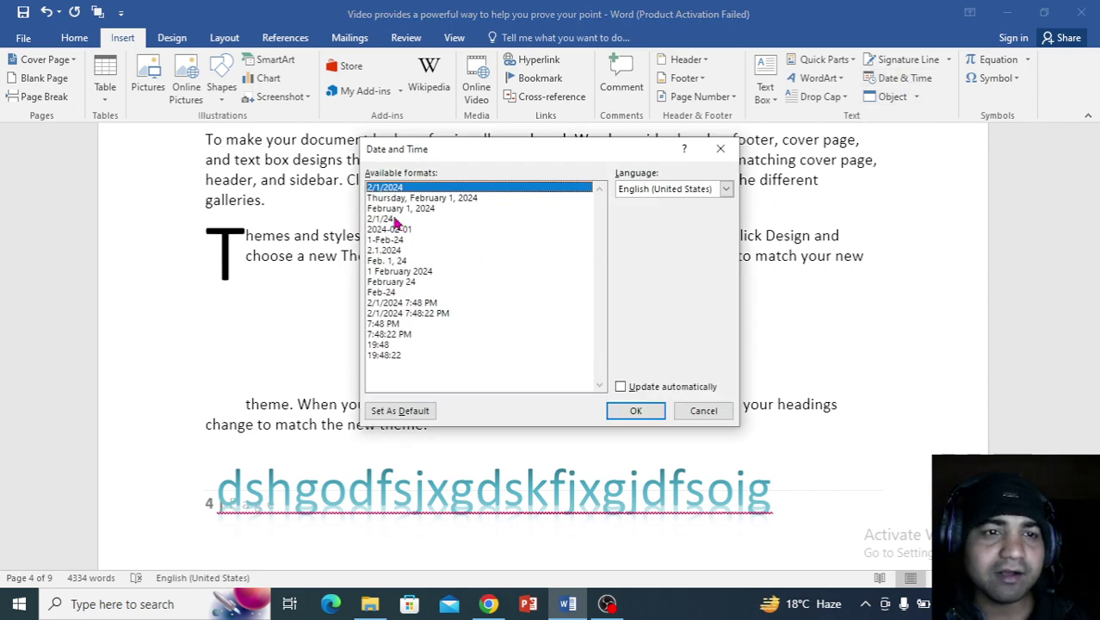
pyautogui.click(401, 273)
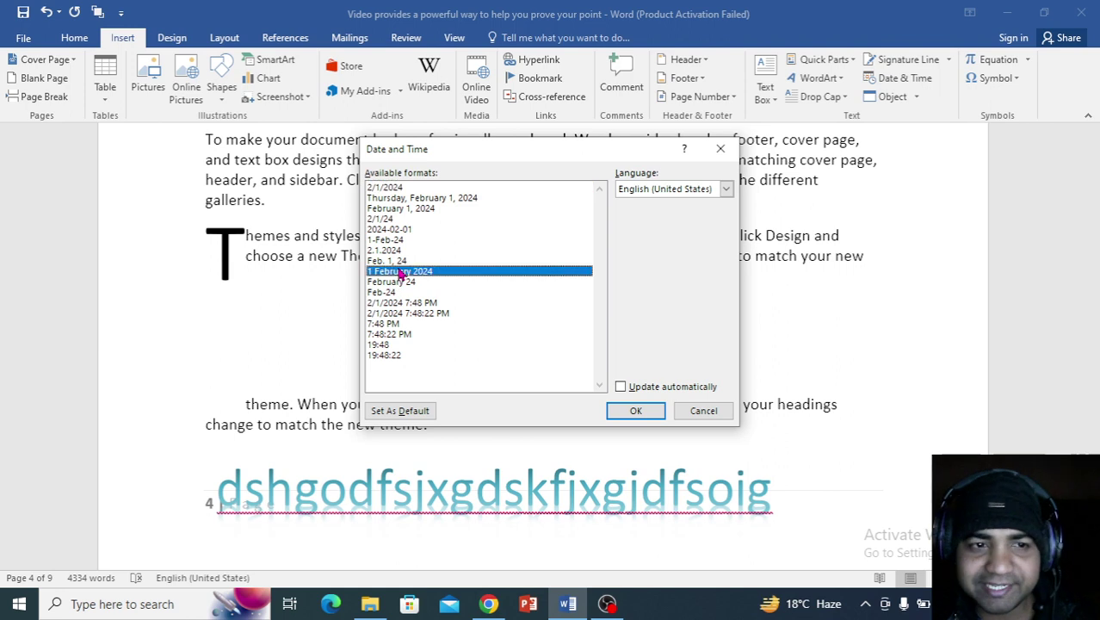
pyautogui.click(637, 412)
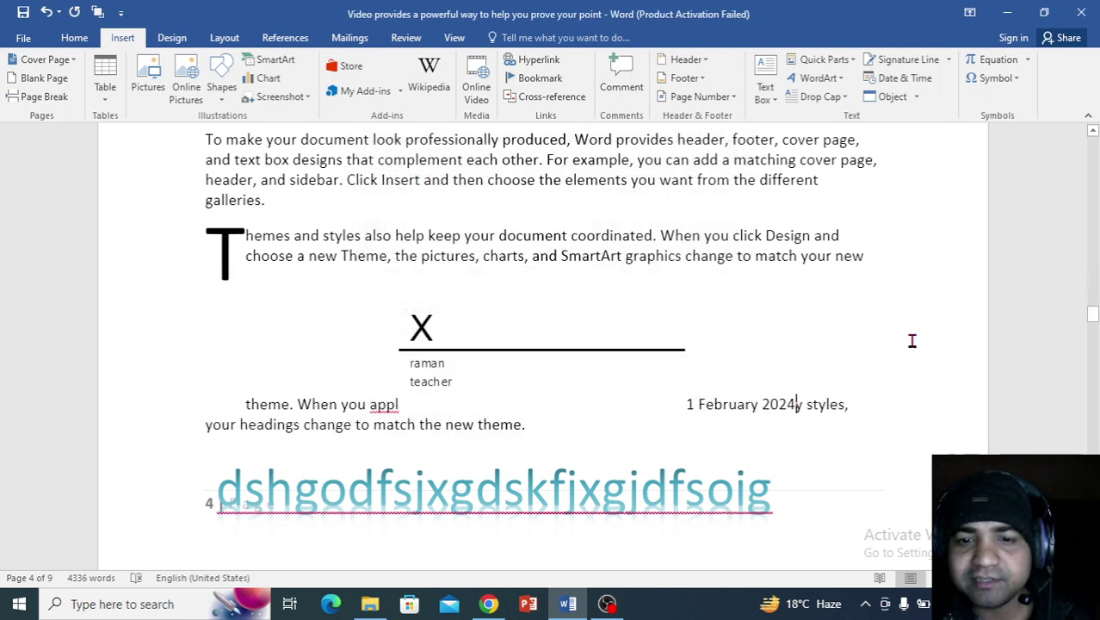
pyautogui.press('Return')
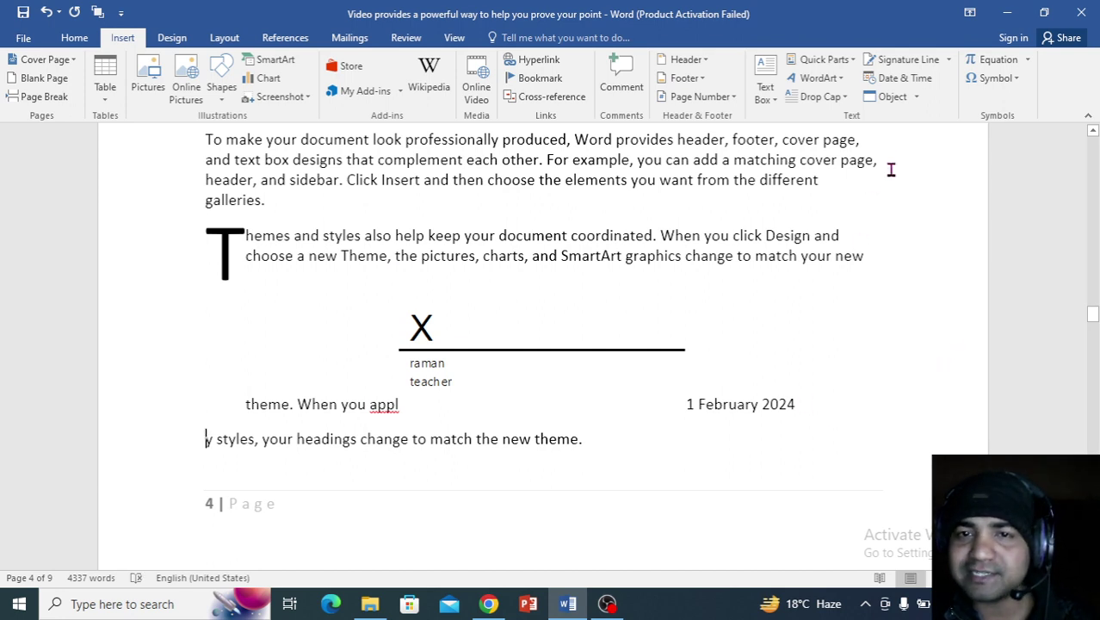
# Embed a new Bitmap Image object and sketch two freehand strokes in Paint
pyautogui.click(917, 99)
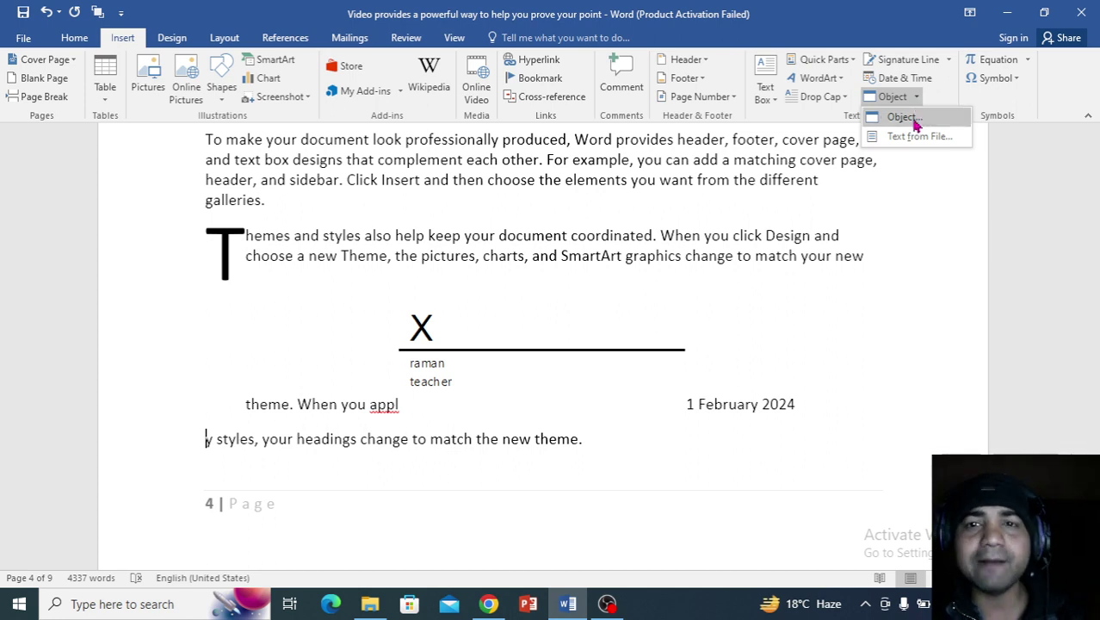
pyautogui.click(906, 117)
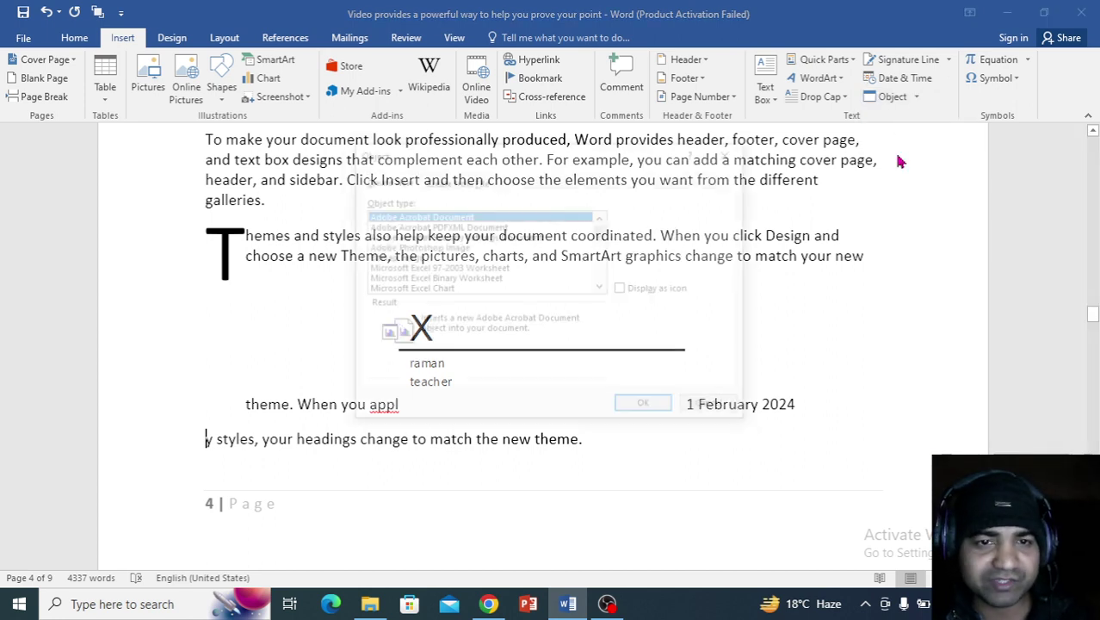
pyautogui.click(404, 258)
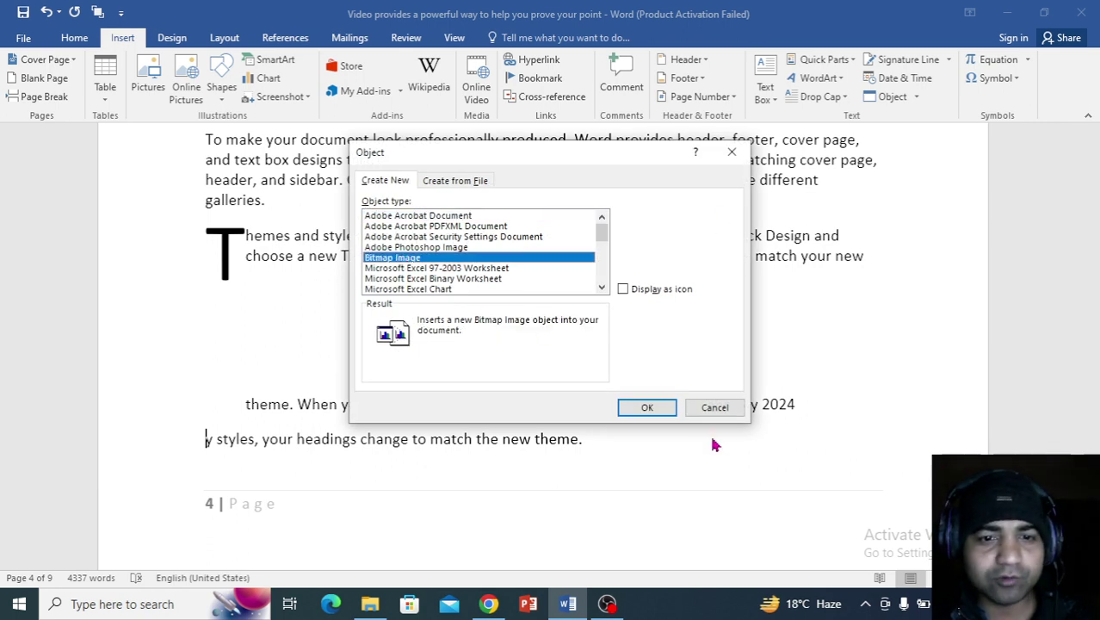
pyautogui.click(650, 407)
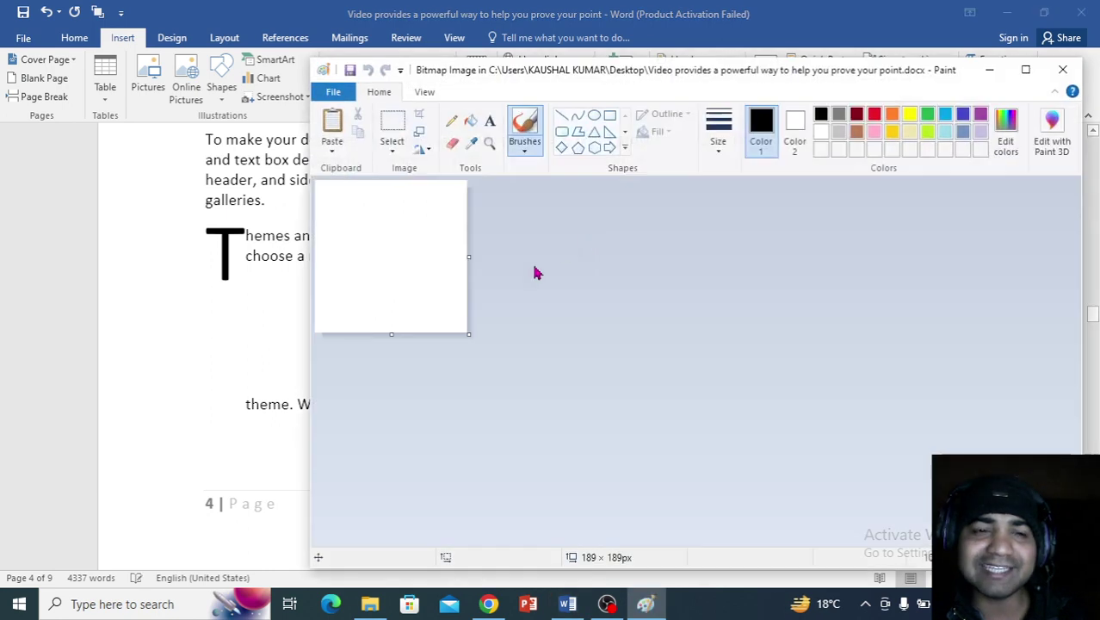
pyautogui.moveTo(362, 222)
pyautogui.mouseDown()
pyautogui.moveTo(431, 267)
pyautogui.moveTo(405, 225)
pyautogui.moveTo(378, 248)
pyautogui.mouseUp()
pyautogui.moveTo(381, 248); pyautogui.dragTo(365, 258)
pyautogui.click(1064, 71)
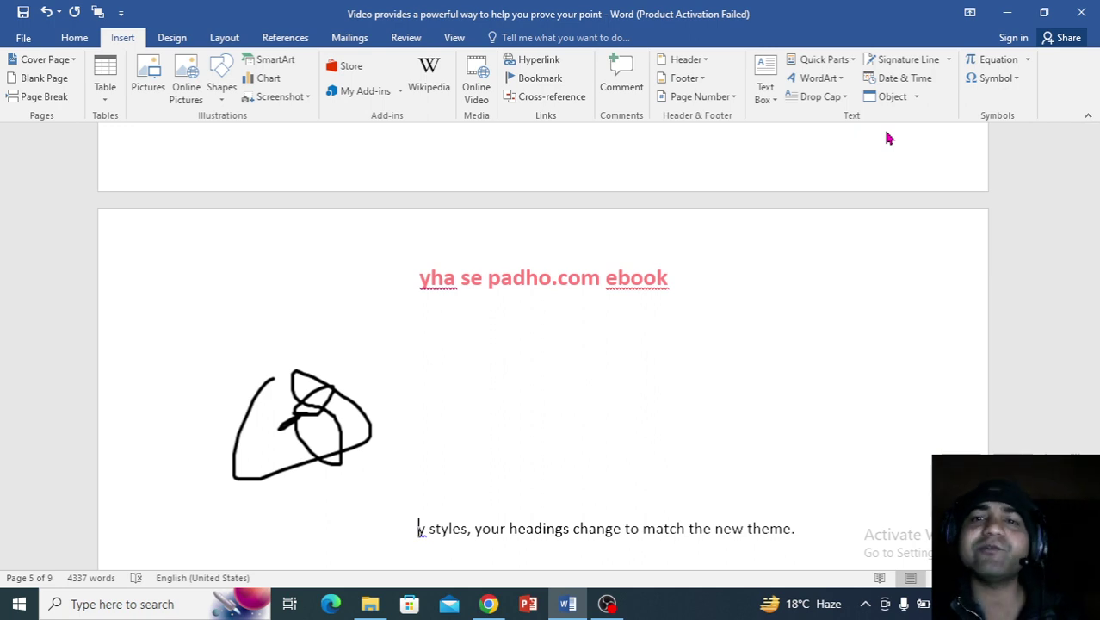
# Embed a Microsoft Excel Chart object and dismiss the Office activation notice
pyautogui.click(916, 96)
pyautogui.click(904, 115)
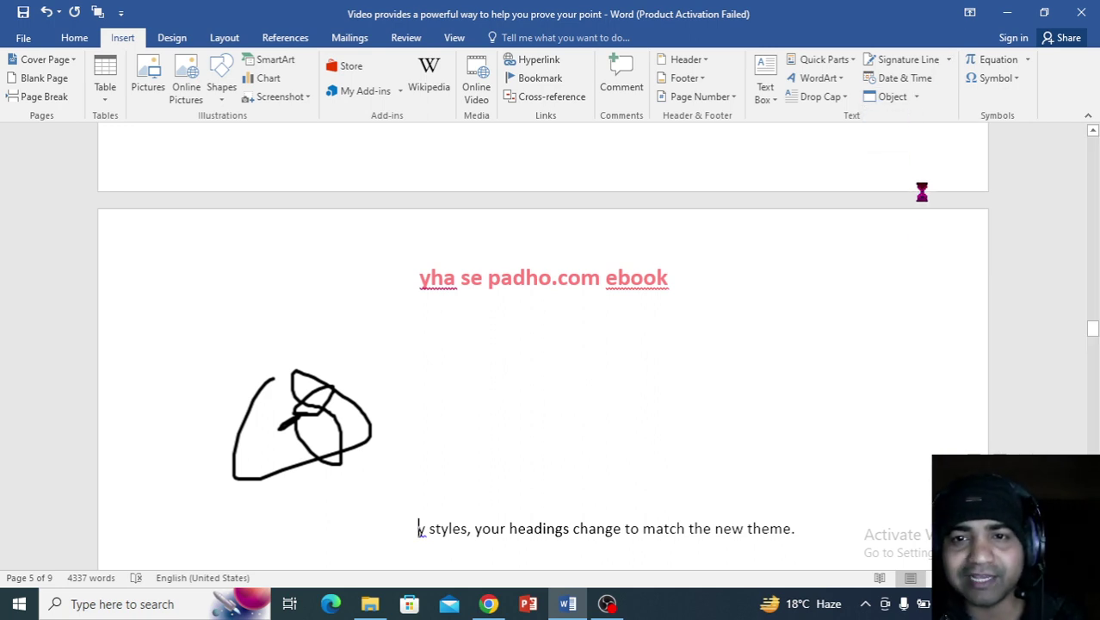
pyautogui.click(442, 280)
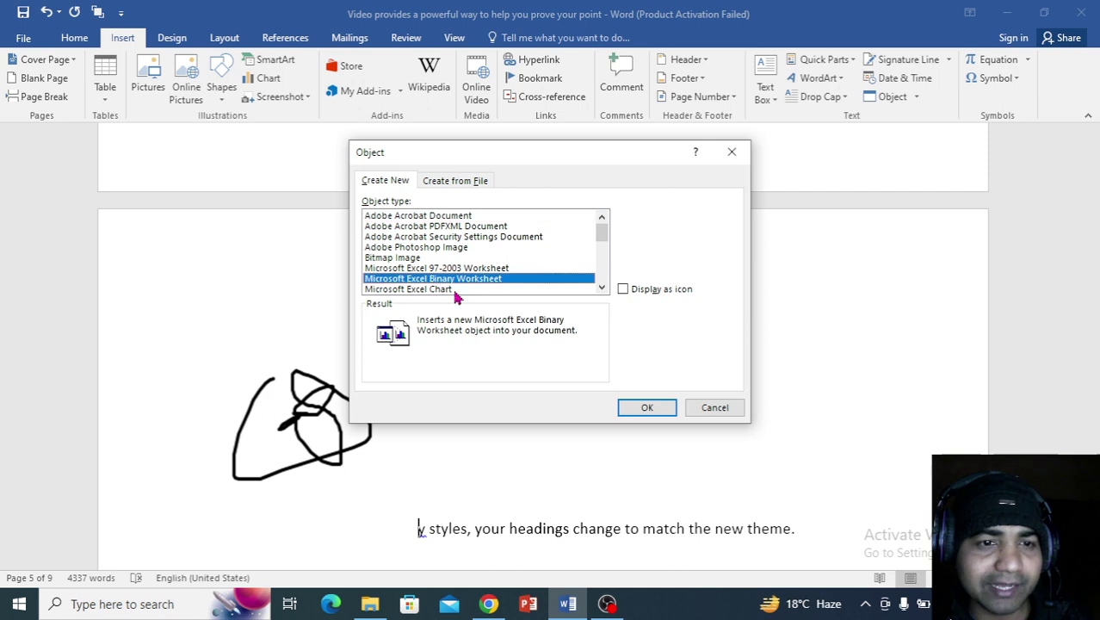
pyautogui.click(456, 290)
pyautogui.click(668, 412)
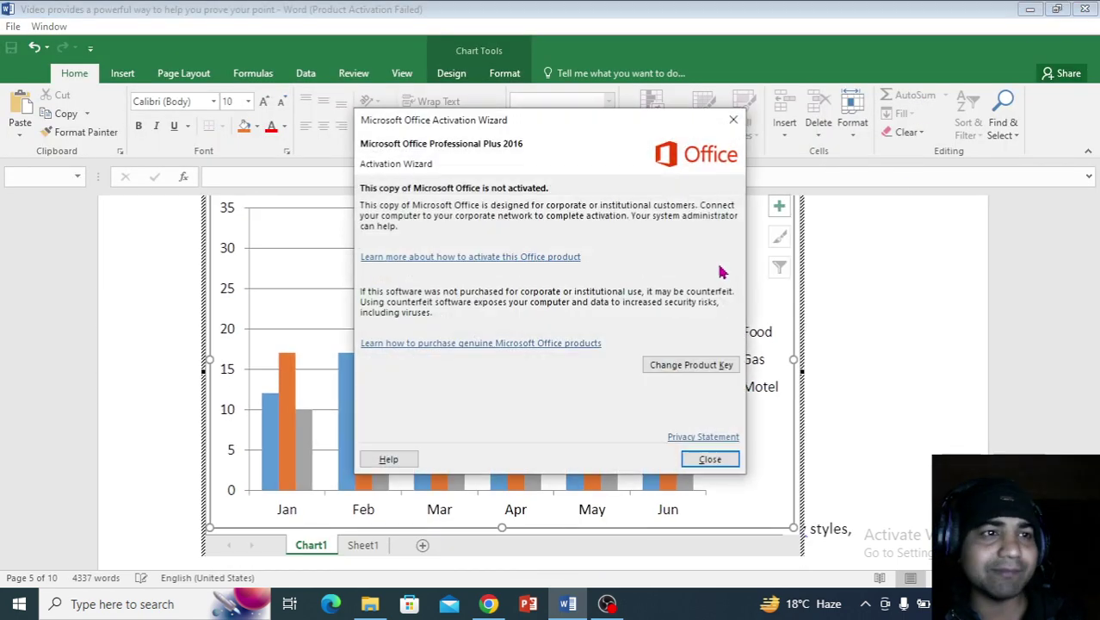
pyautogui.click(702, 458)
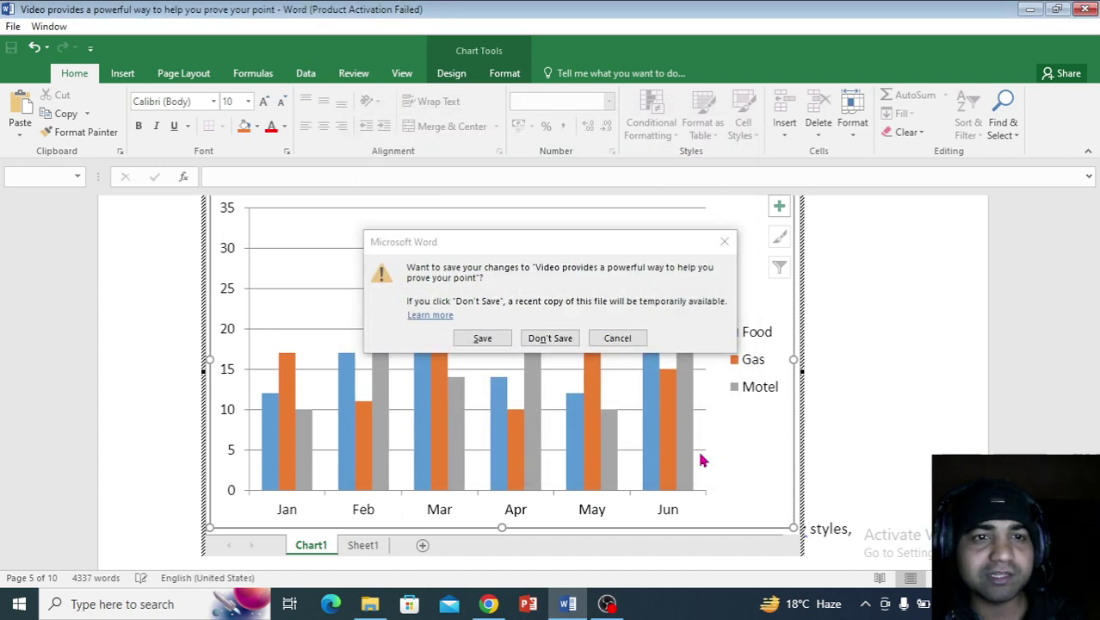
# Close the document with Don't Save and dismiss the Building Blocks prompt
pyautogui.click(573, 339)
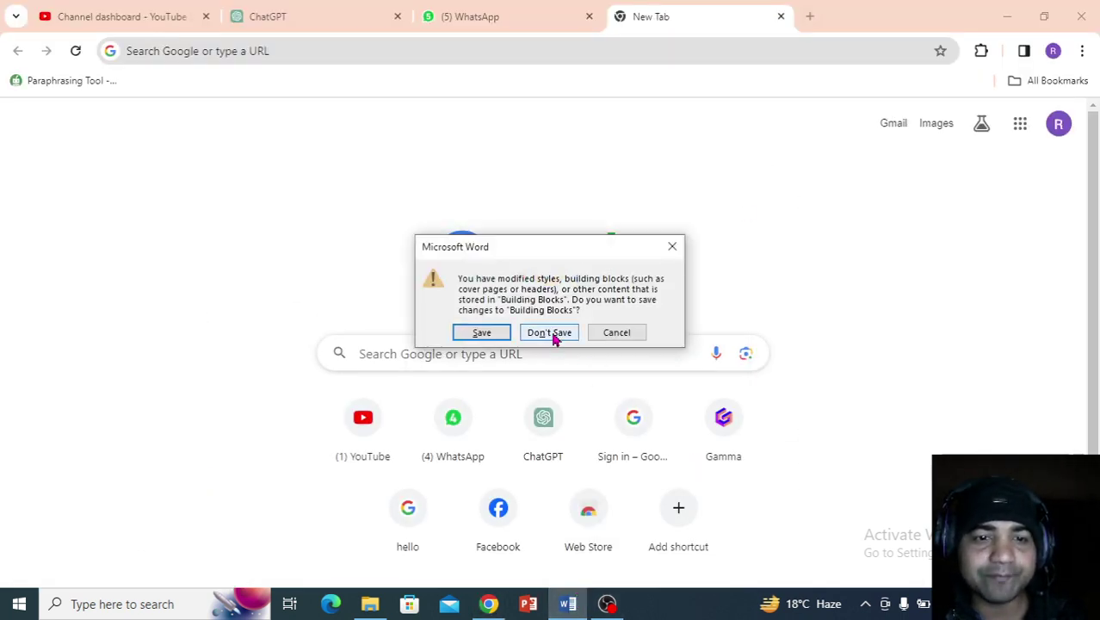
pyautogui.click(566, 605)
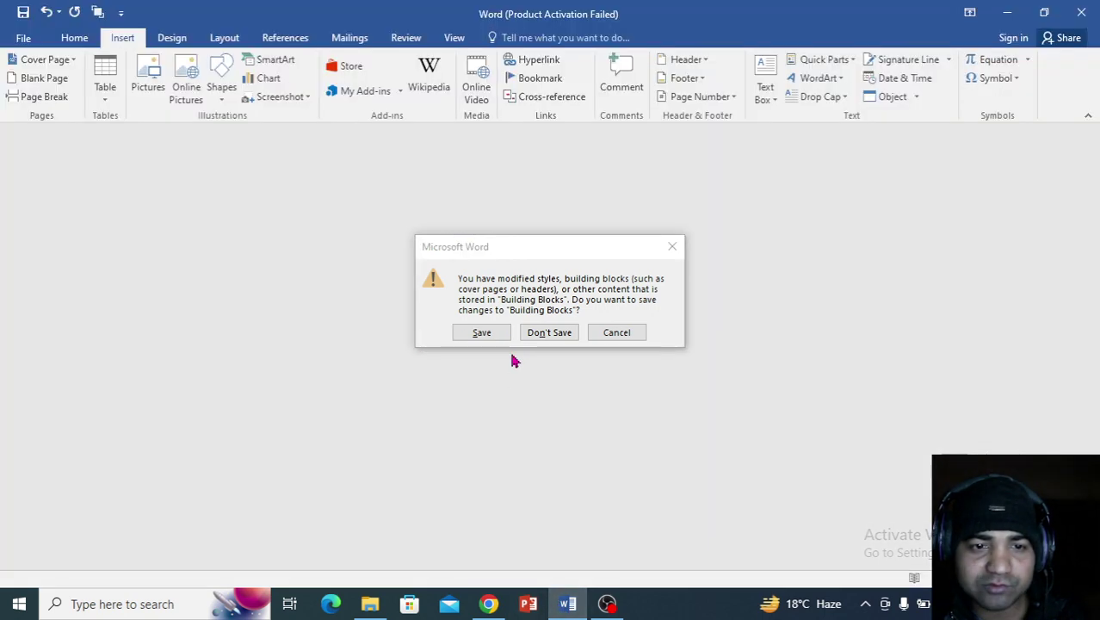
pyautogui.click(638, 336)
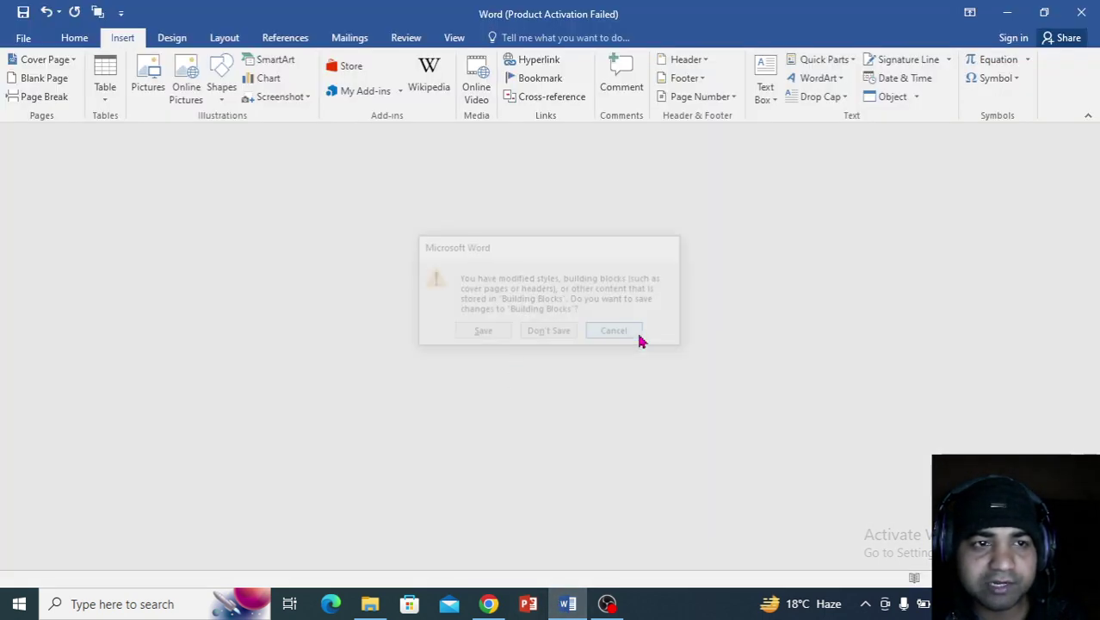